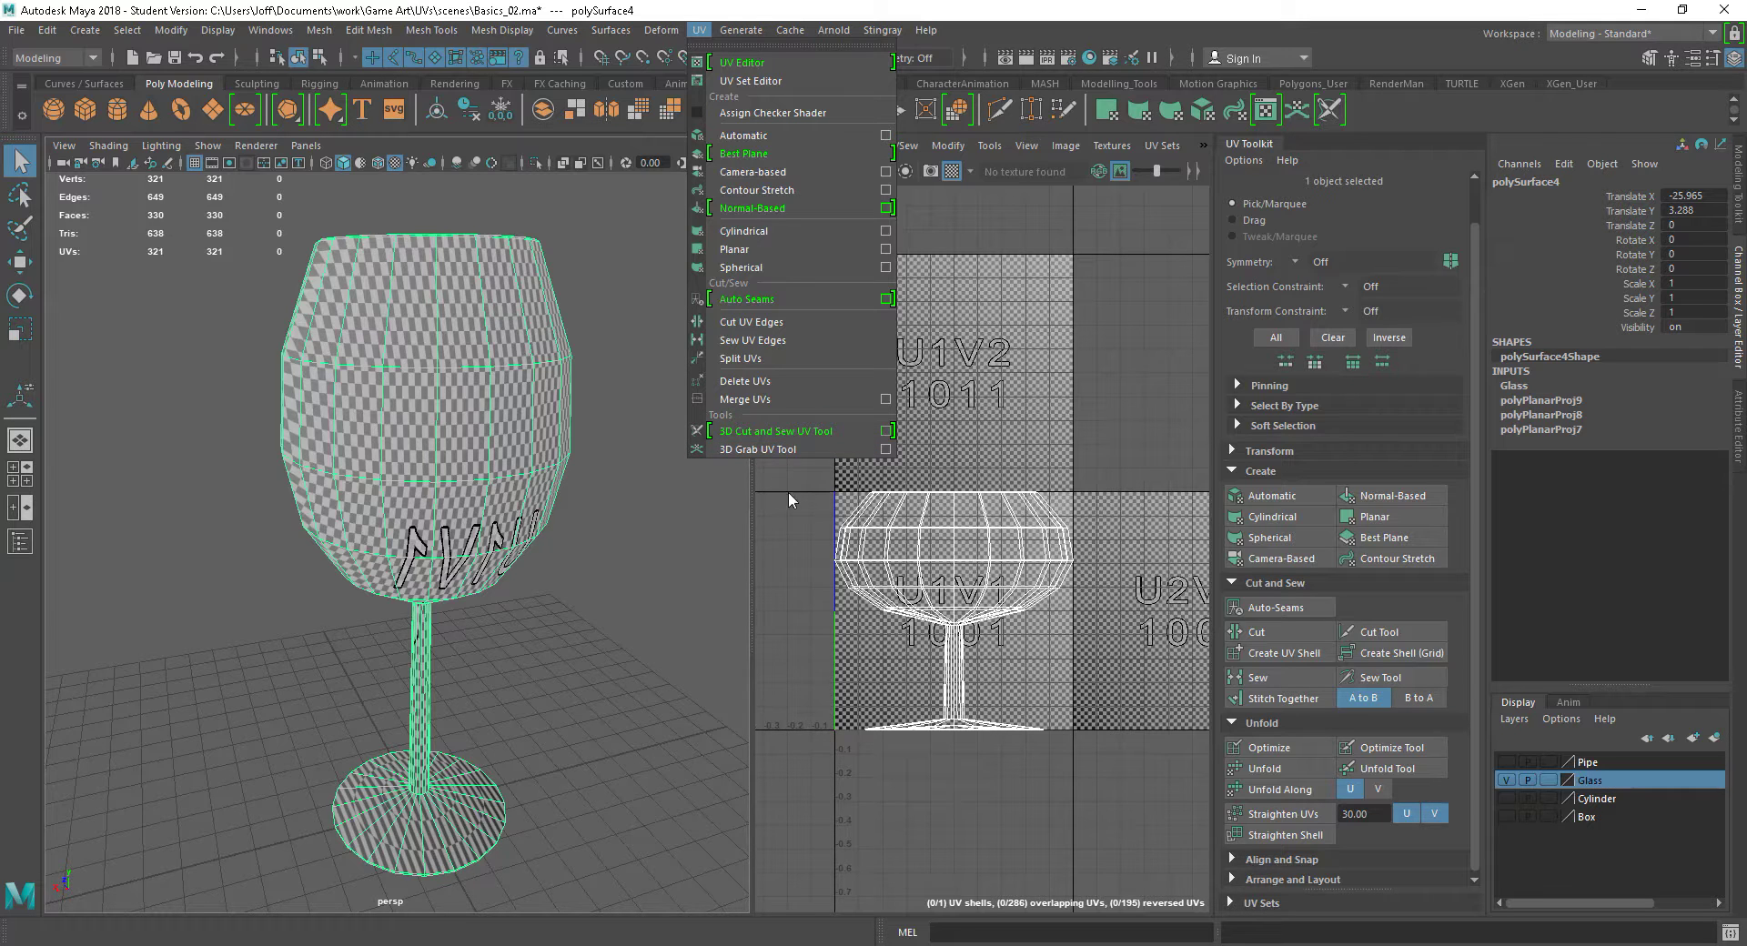
Switch the wine glass to edge selection and activate the 3D Cut and Sew UV Tool
{"action": "right_click", "coordinate": [492, 442]}
{"action": "mouse_move", "coordinate": [491, 442]}
{"action": "right_mouse_down"}
{"action": "mouse_move", "coordinate": [490, 391]}
{"action": "mouse_move", "coordinate": [506, 424]}
{"action": "right_mouse_up"}
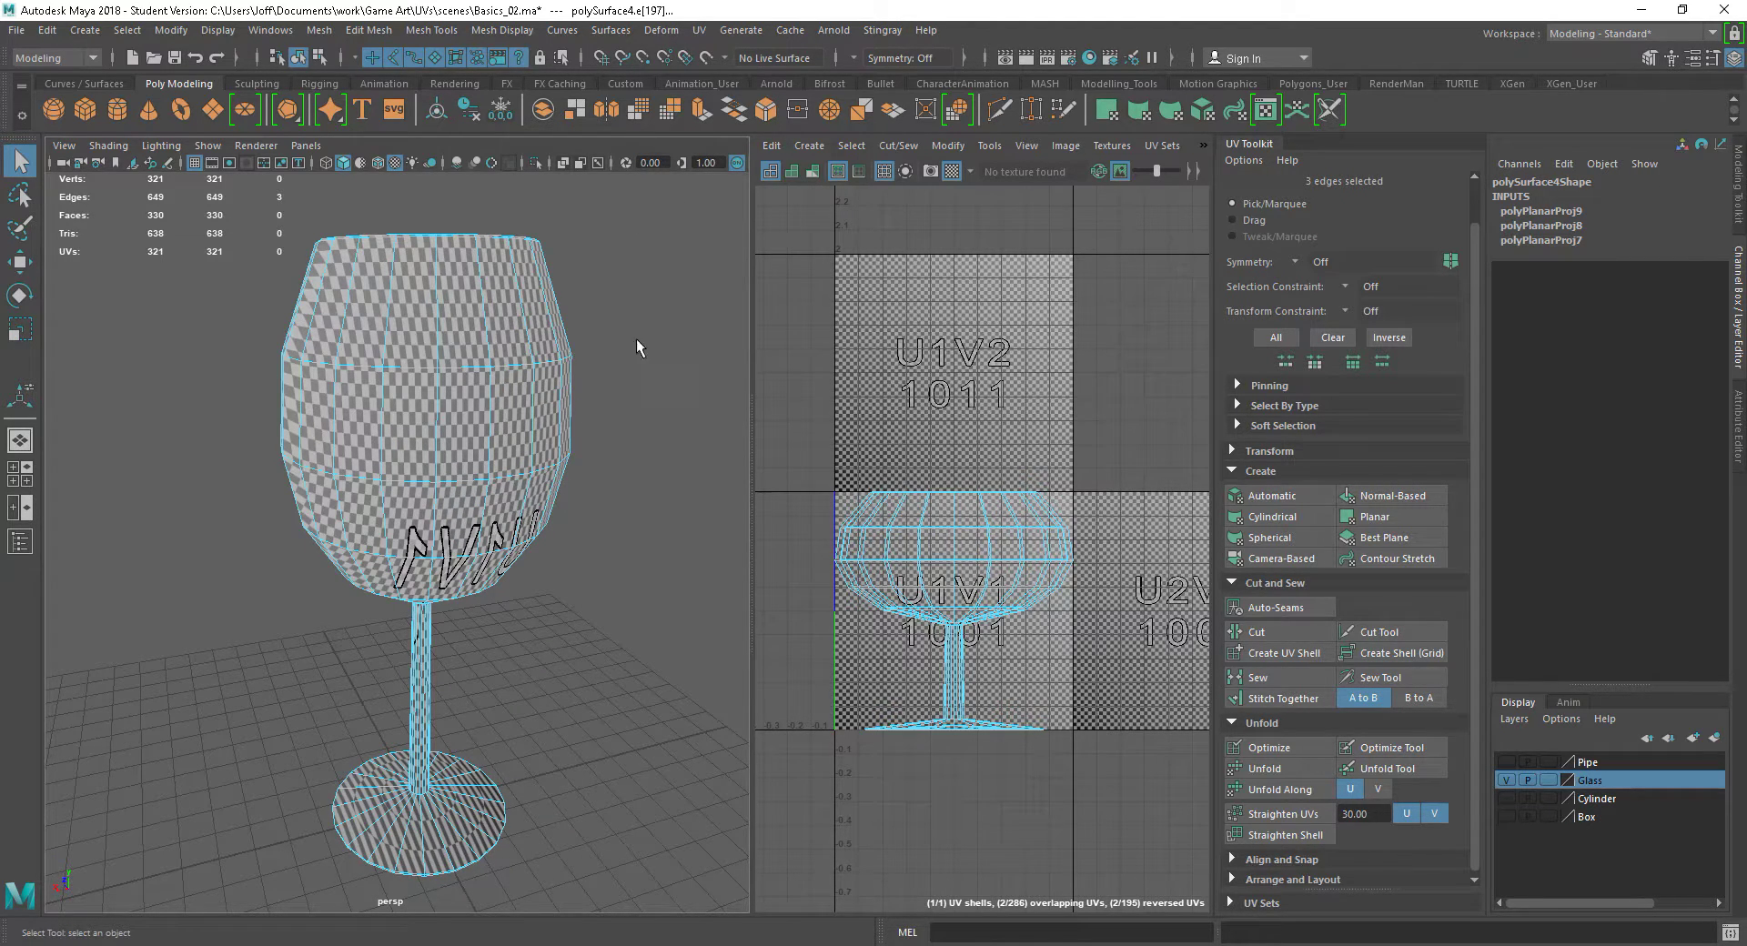
{"action": "right_click_drag", "start_coordinate": [492, 358], "coordinate": [495, 319]}
{"action": "left_click", "coordinate": [698, 30]}
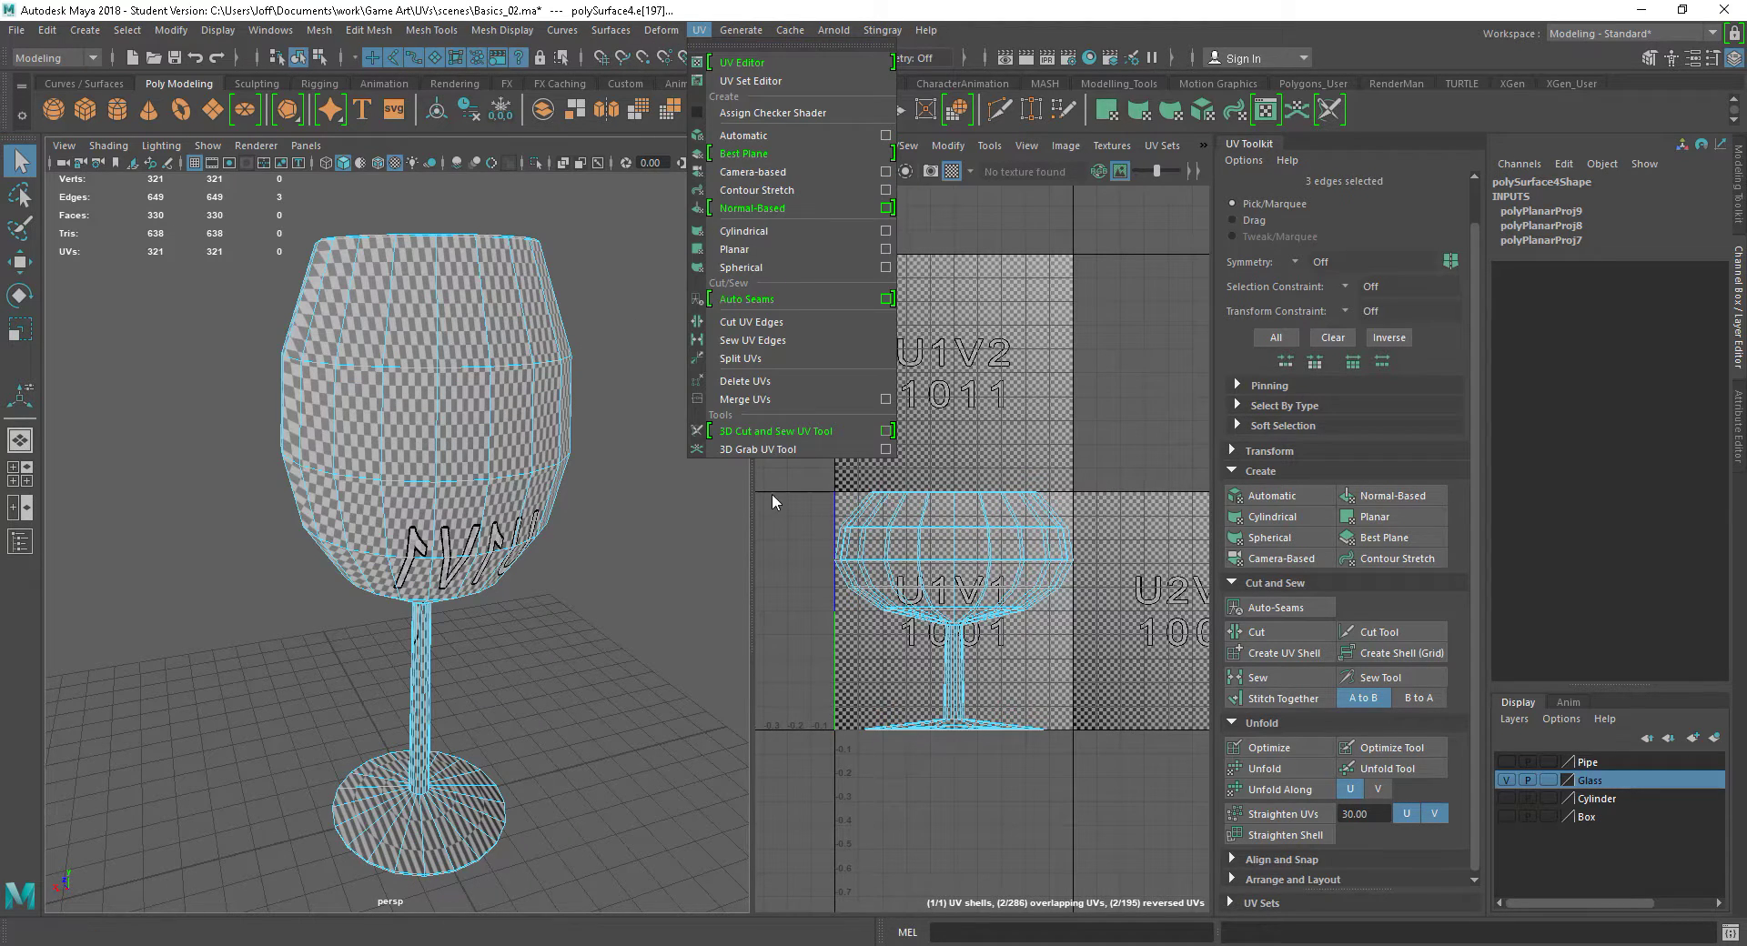
{"action": "left_click", "coordinate": [760, 433]}
Examine the edges of the glass's bowl and rim with the cut tool active
{"action": "left_click_drag", "start_coordinate": [573, 453], "coordinate": [479, 475], "text": "alt"}
{"action": "middle_click_drag", "start_coordinate": [479, 475], "coordinate": [456, 498], "text": "alt"}
{"action": "right_click_drag", "start_coordinate": [456, 499], "coordinate": [527, 547], "text": "alt"}
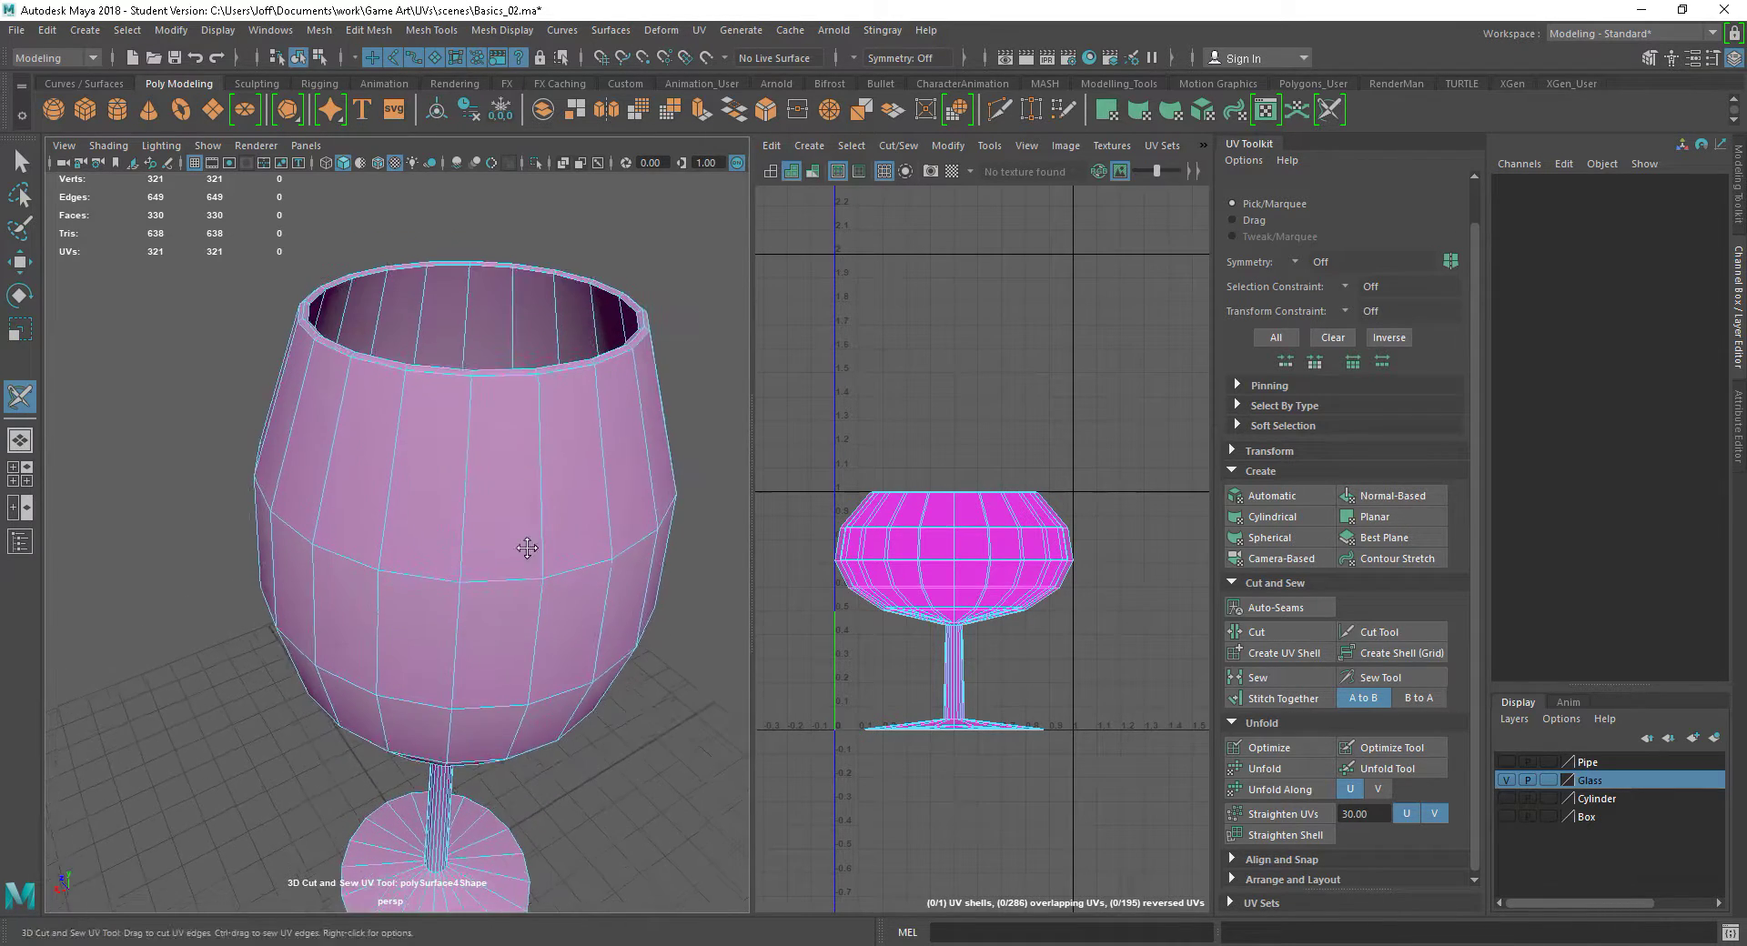
{"action": "middle_click_drag", "start_coordinate": [527, 548], "coordinate": [495, 585], "text": "alt"}
{"action": "right_click_drag", "start_coordinate": [425, 523], "coordinate": [561, 597], "text": "alt"}
{"action": "left_click_drag", "start_coordinate": [561, 597], "coordinate": [537, 617], "text": "alt"}
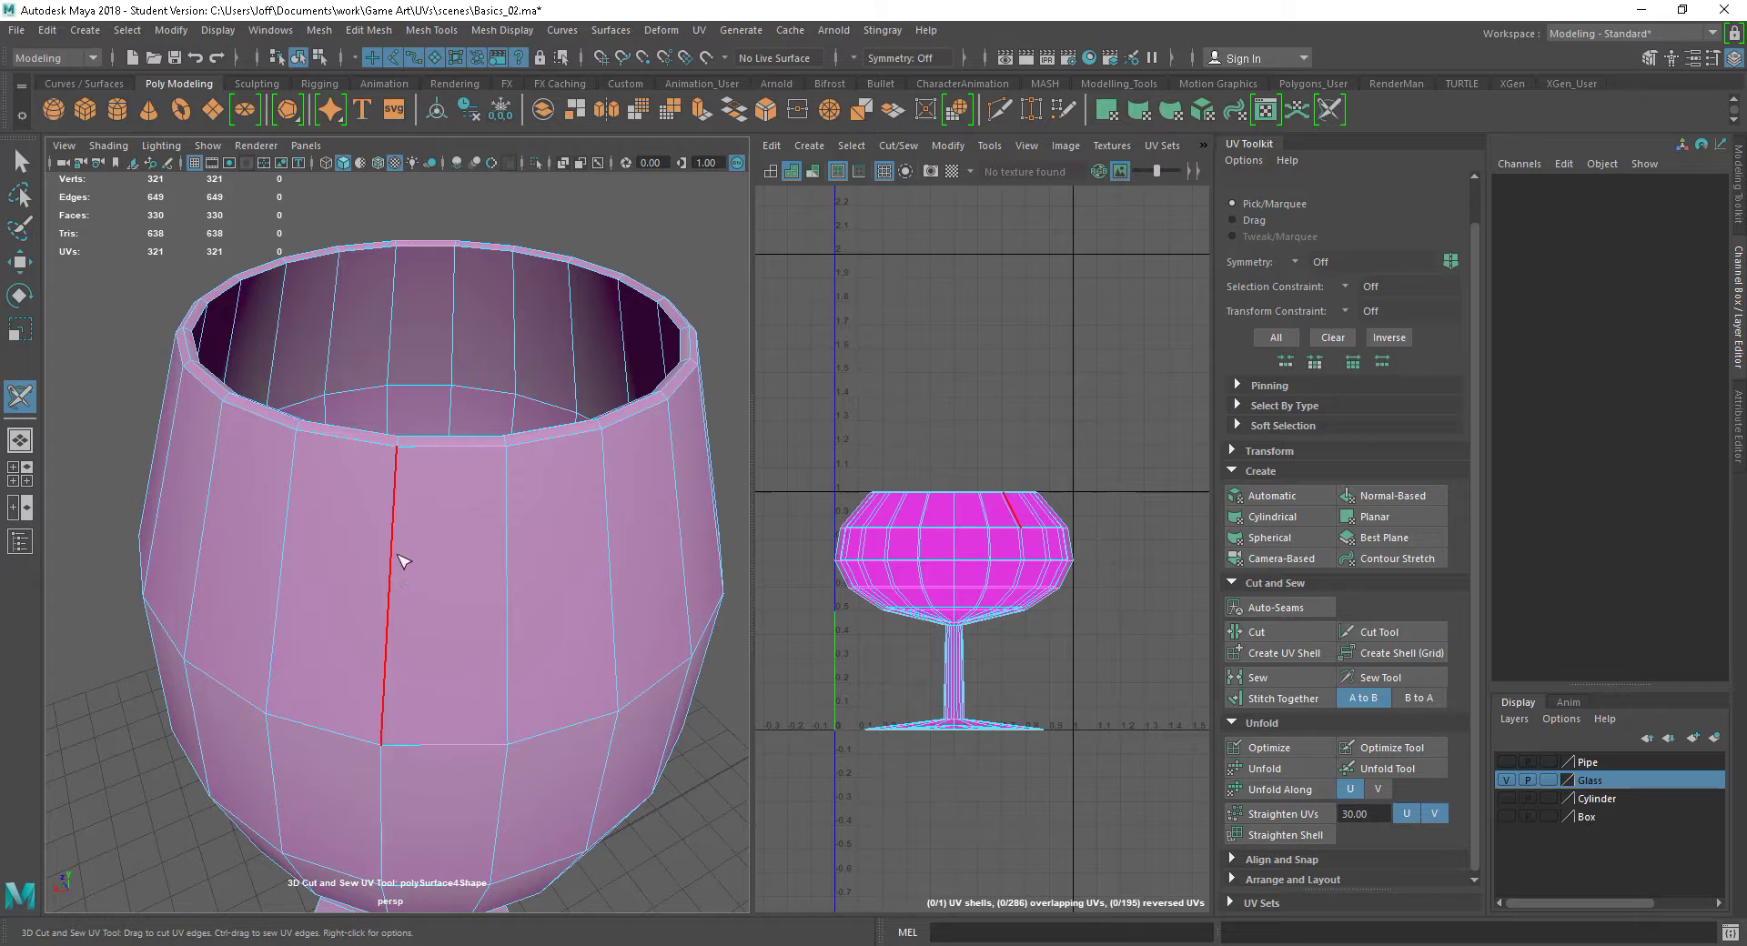
{"action": "right_click_drag", "start_coordinate": [635, 633], "coordinate": [546, 586], "text": "alt"}
{"action": "left_click_drag", "start_coordinate": [546, 587], "coordinate": [553, 578], "text": "alt"}
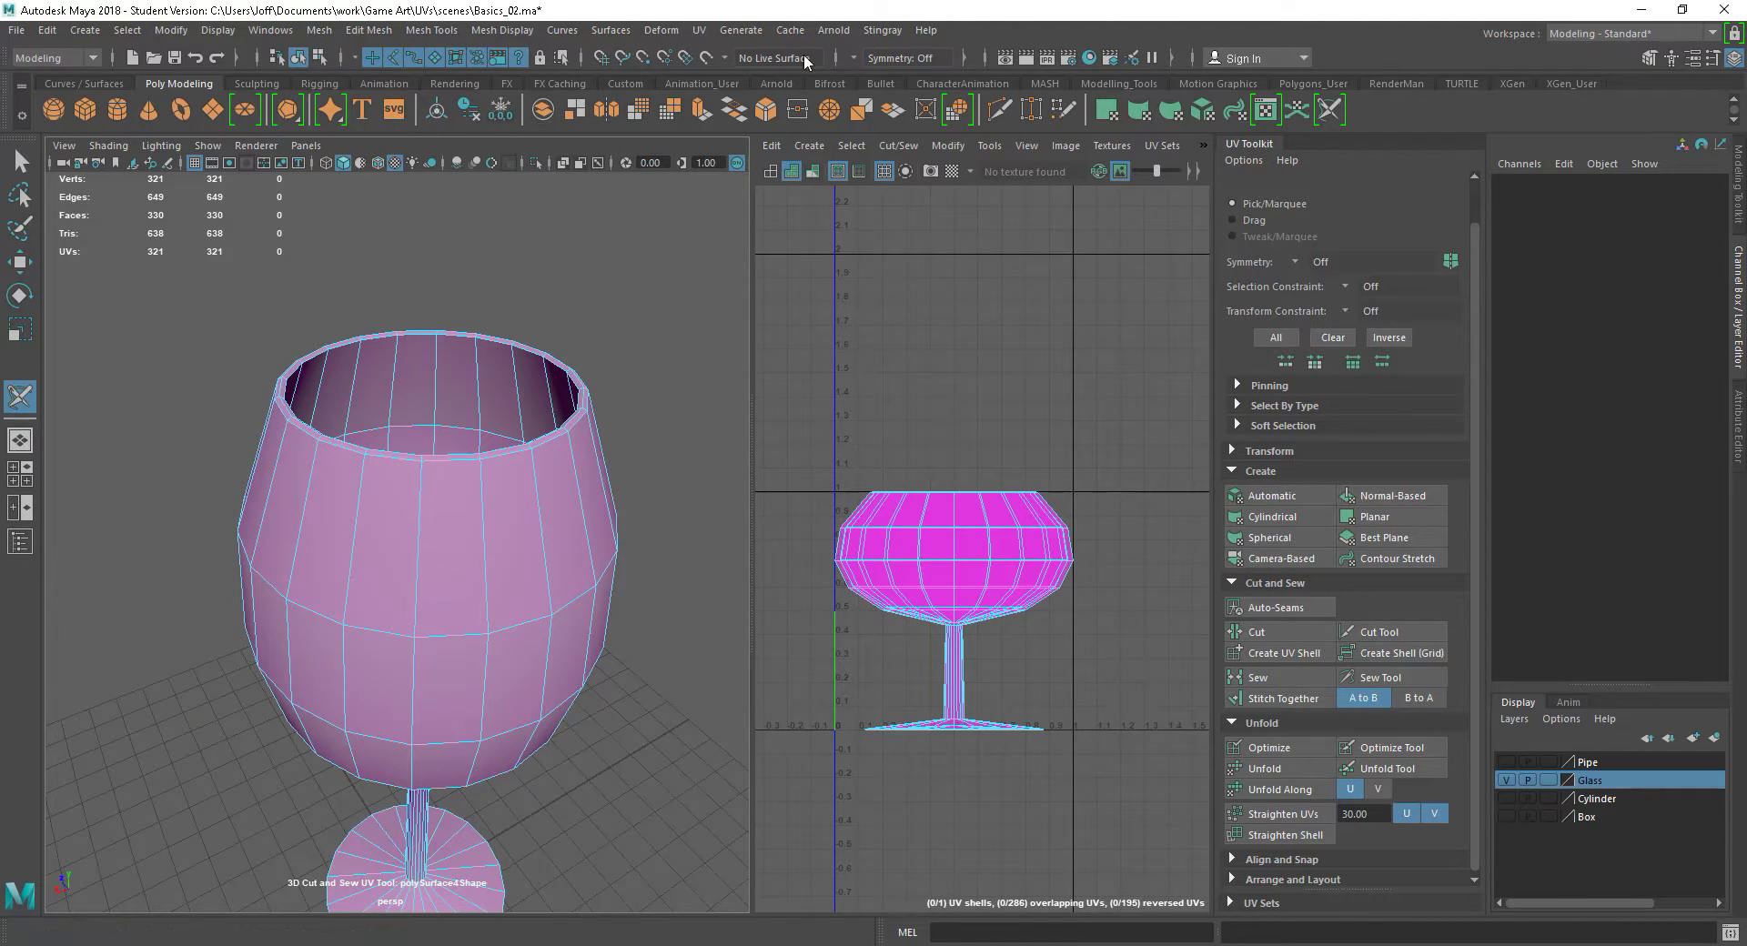
Open the 3D Cut and Sew UV Tool settings and review its keyboard and mouse shortcuts before closing them
{"action": "left_click", "coordinate": [699, 30]}
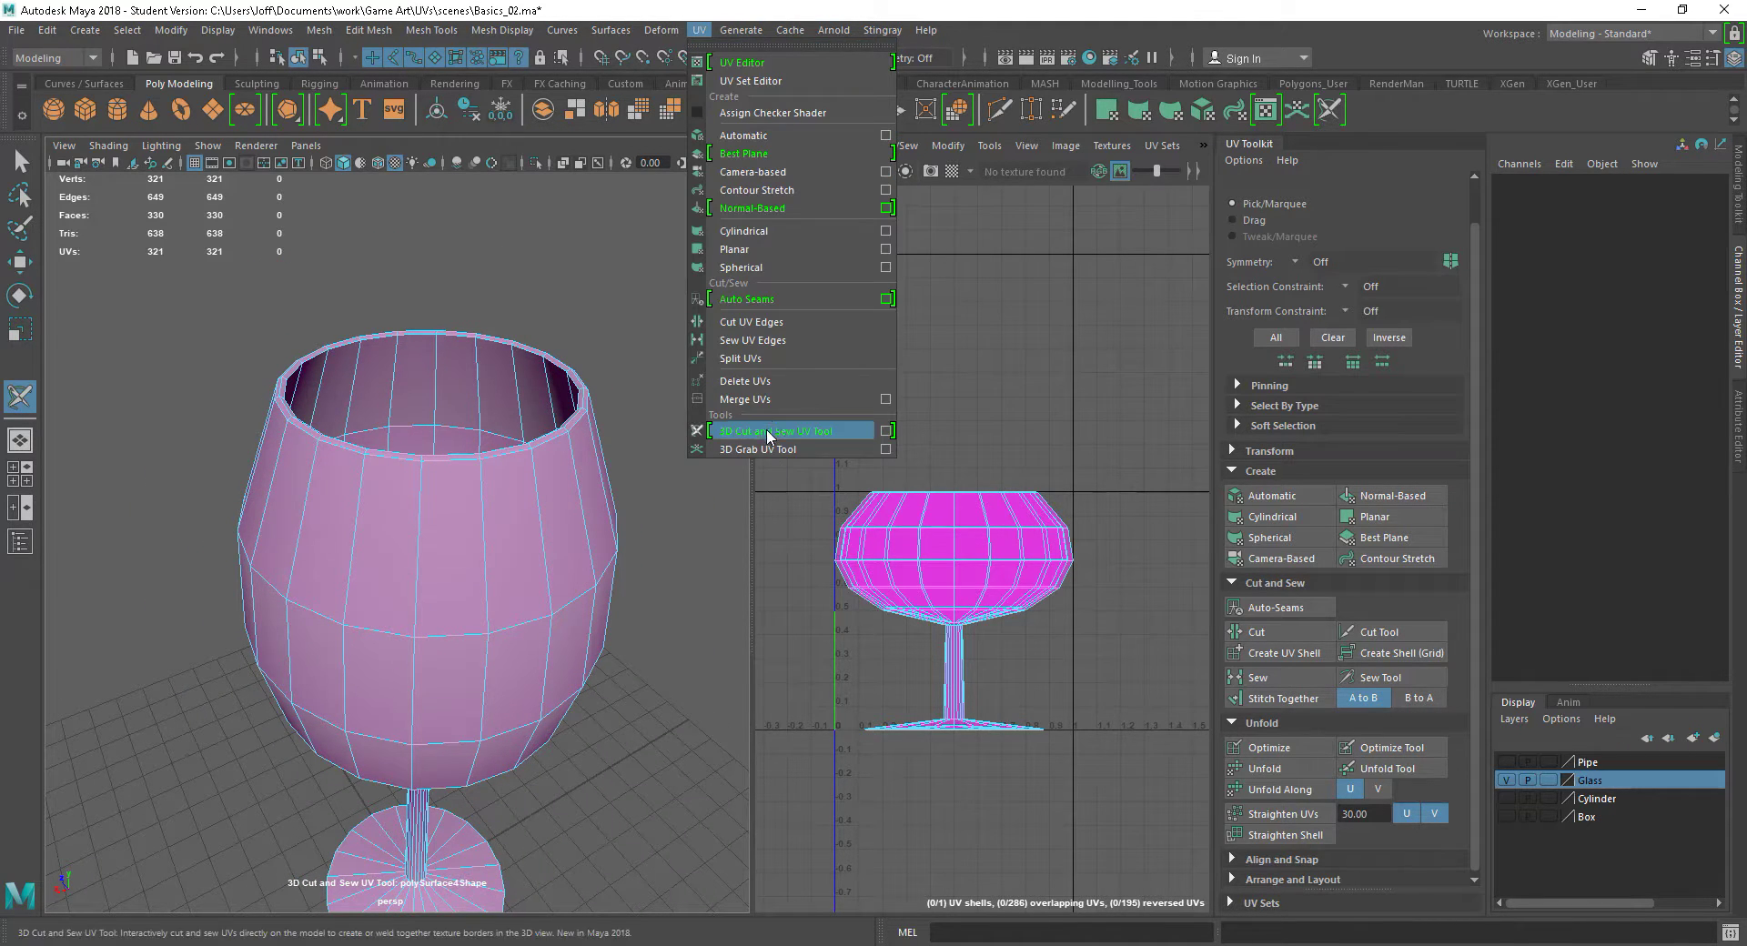
{"action": "left_click", "coordinate": [885, 432]}
{"action": "left_click_drag", "start_coordinate": [331, 270], "coordinate": [291, 148]}
{"action": "left_click", "coordinate": [109, 353]}
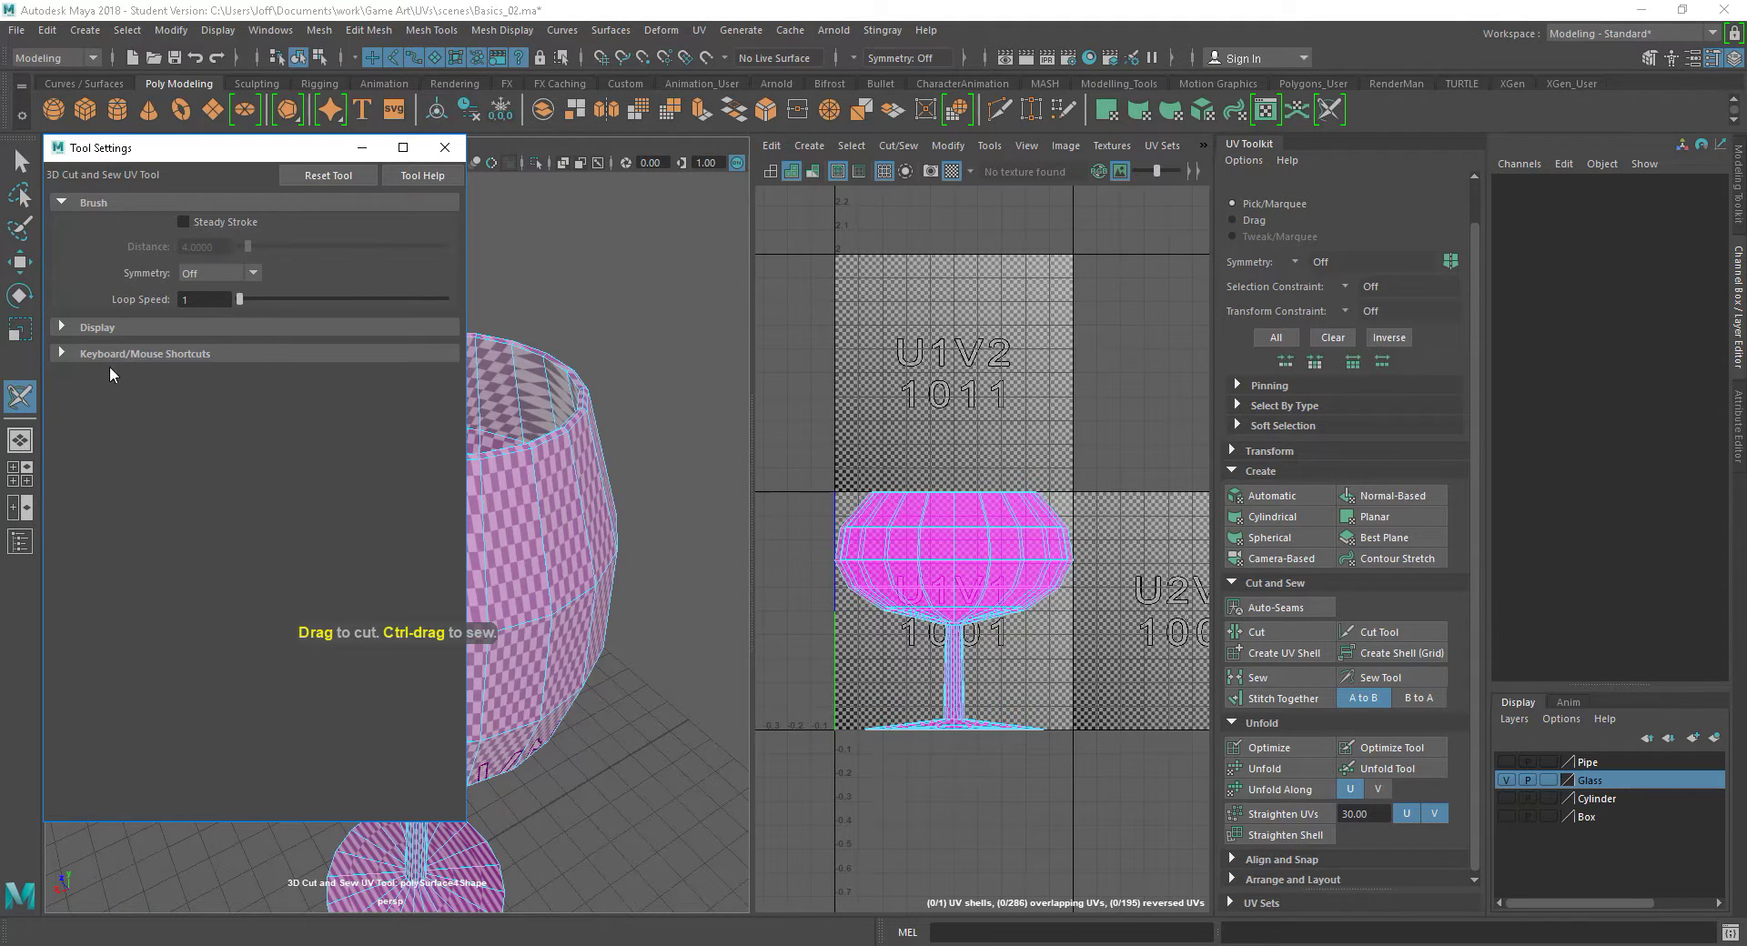
{"action": "left_click_drag", "start_coordinate": [458, 424], "coordinate": [466, 535]}
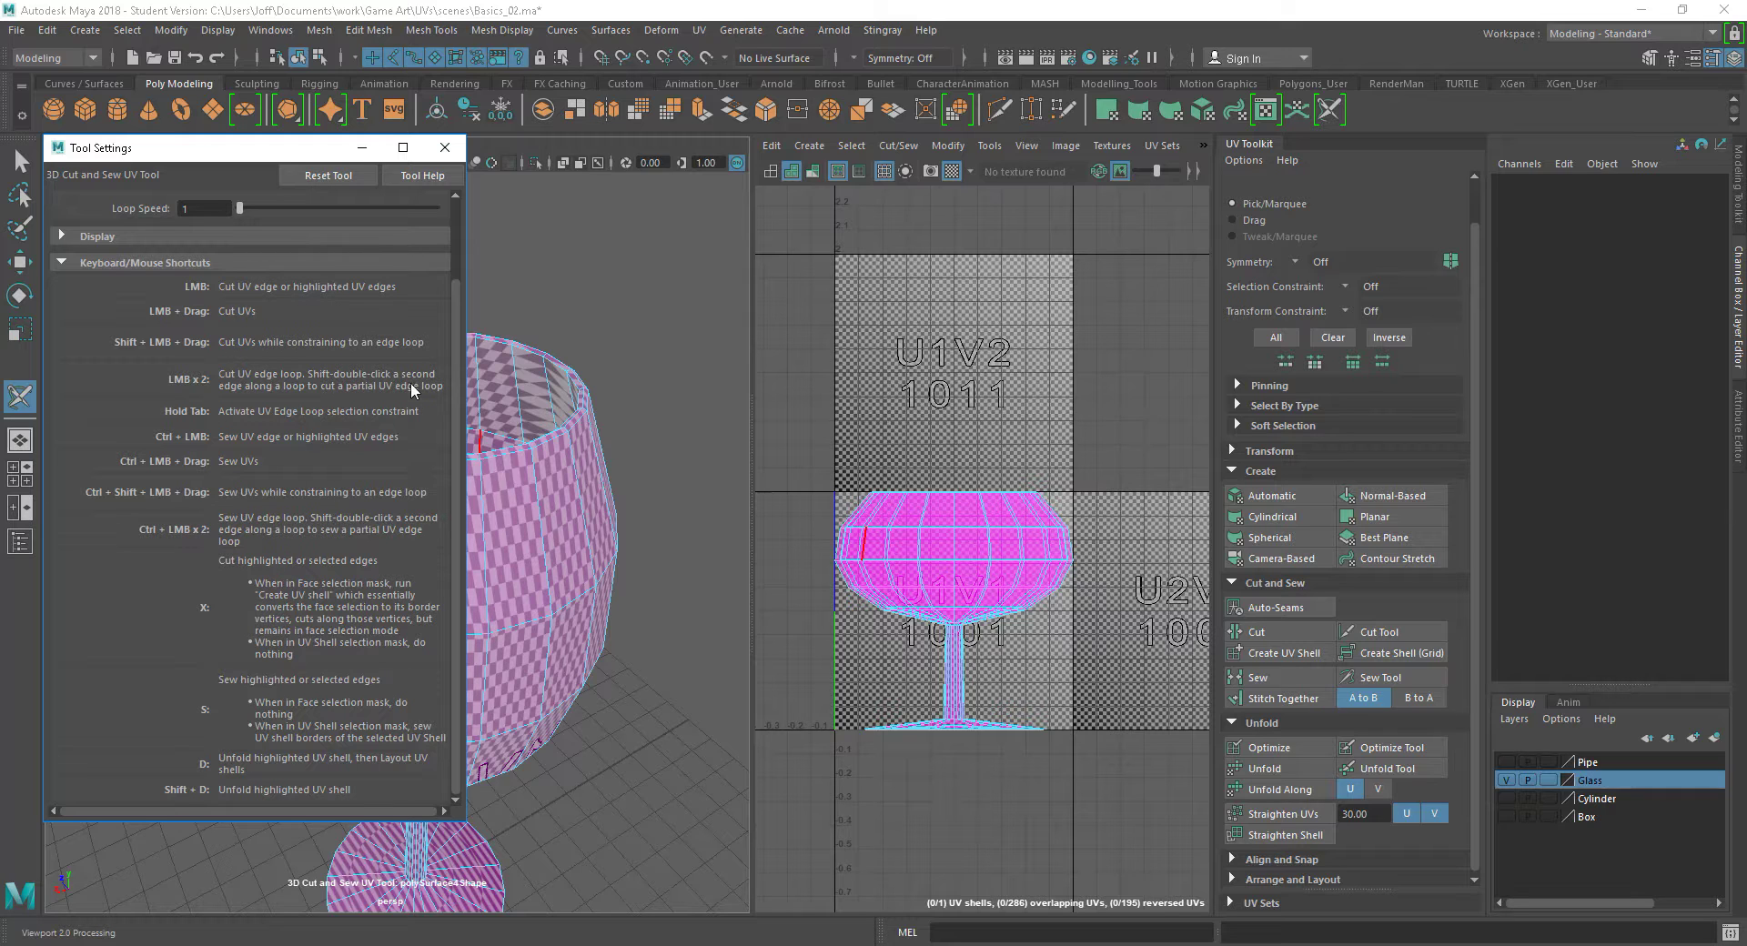
{"action": "left_click_drag", "start_coordinate": [460, 341], "coordinate": [473, 207]}
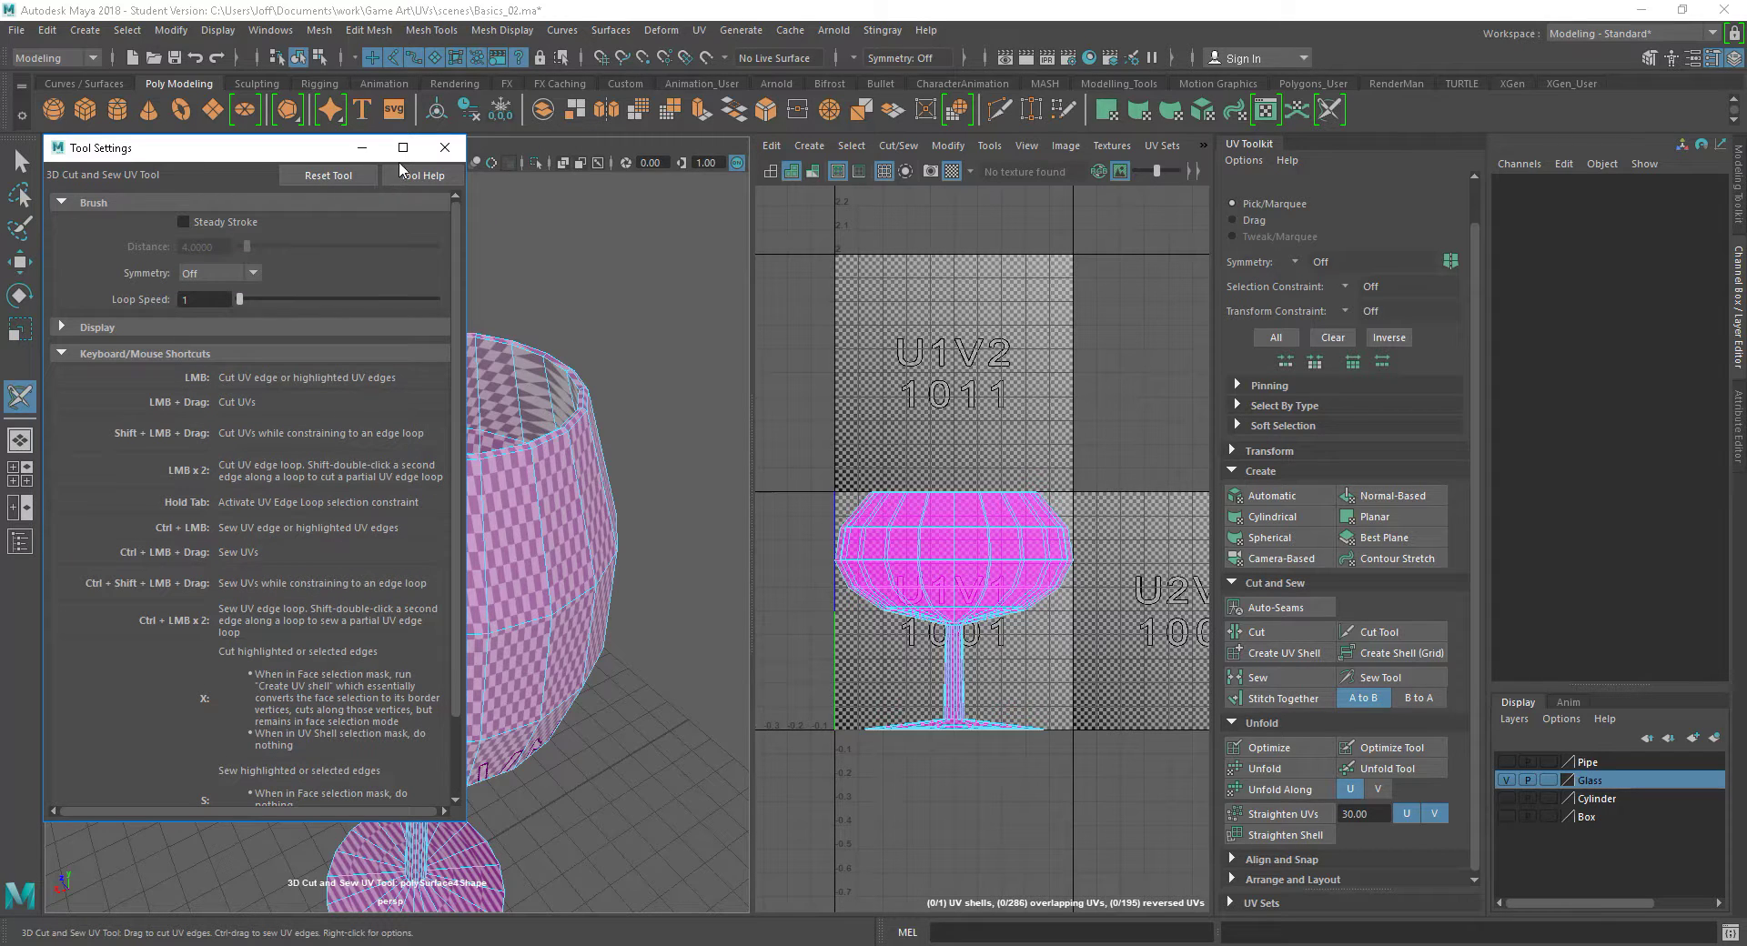
{"action": "left_click", "coordinate": [444, 147]}
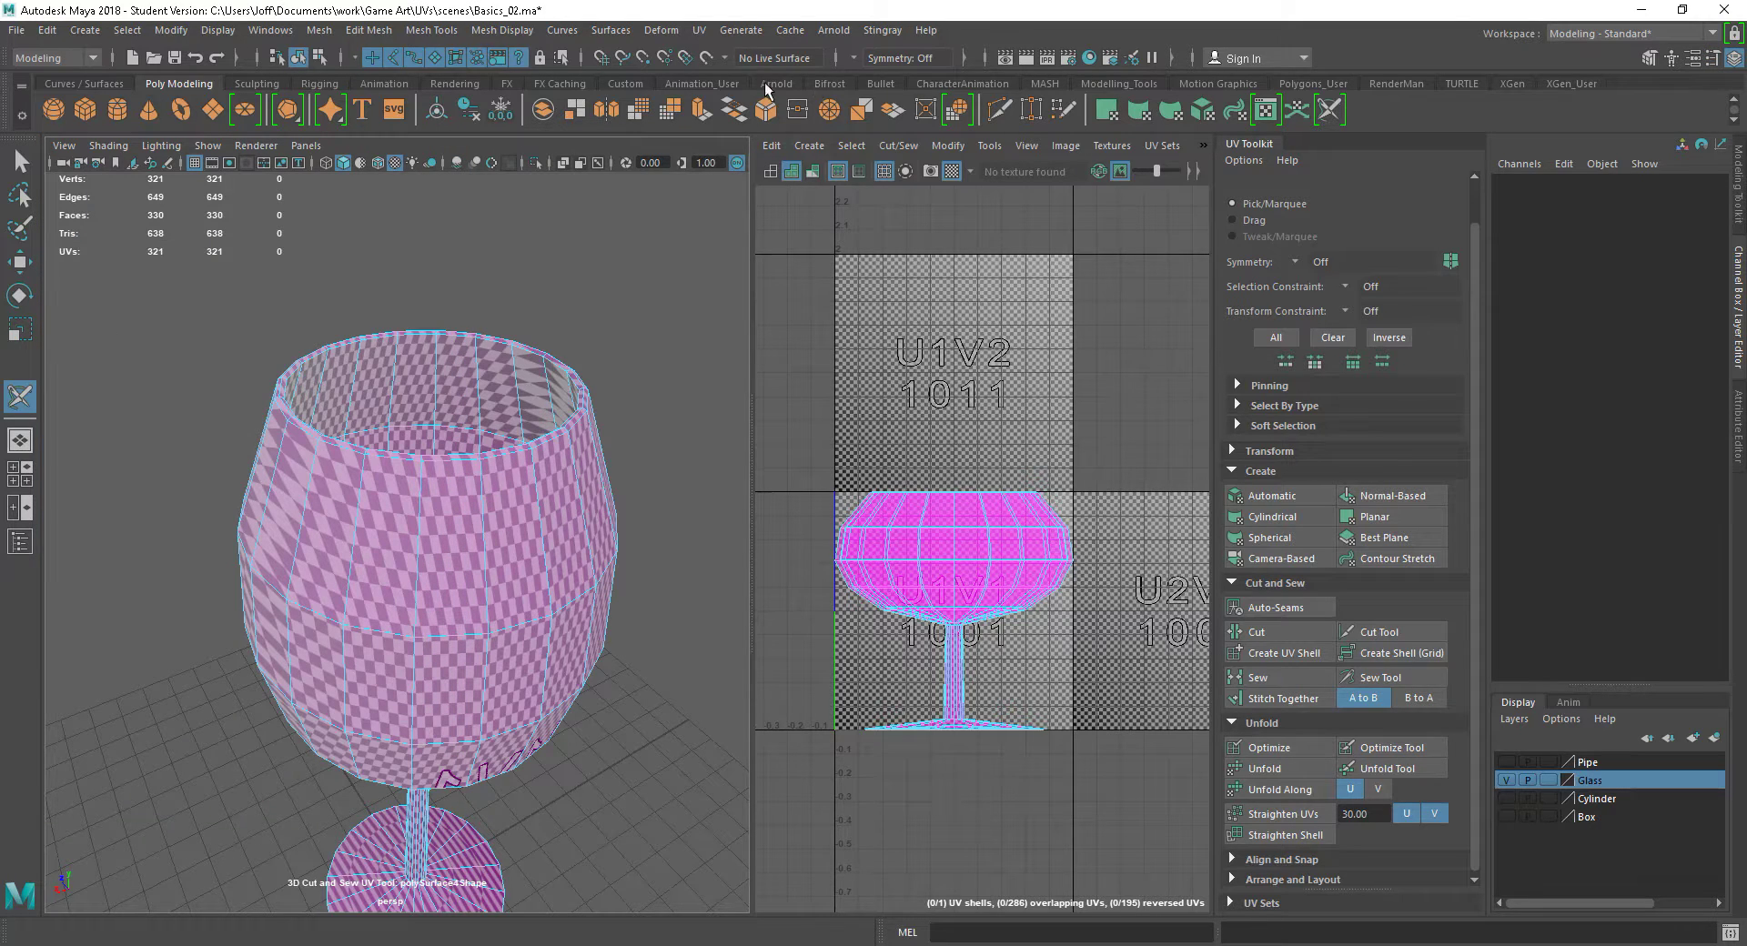
Restart the 3D Cut and Sew UV Tool on the glass and turn off the checker map display
{"action": "left_click", "coordinate": [706, 30]}
{"action": "left_click", "coordinate": [755, 431]}
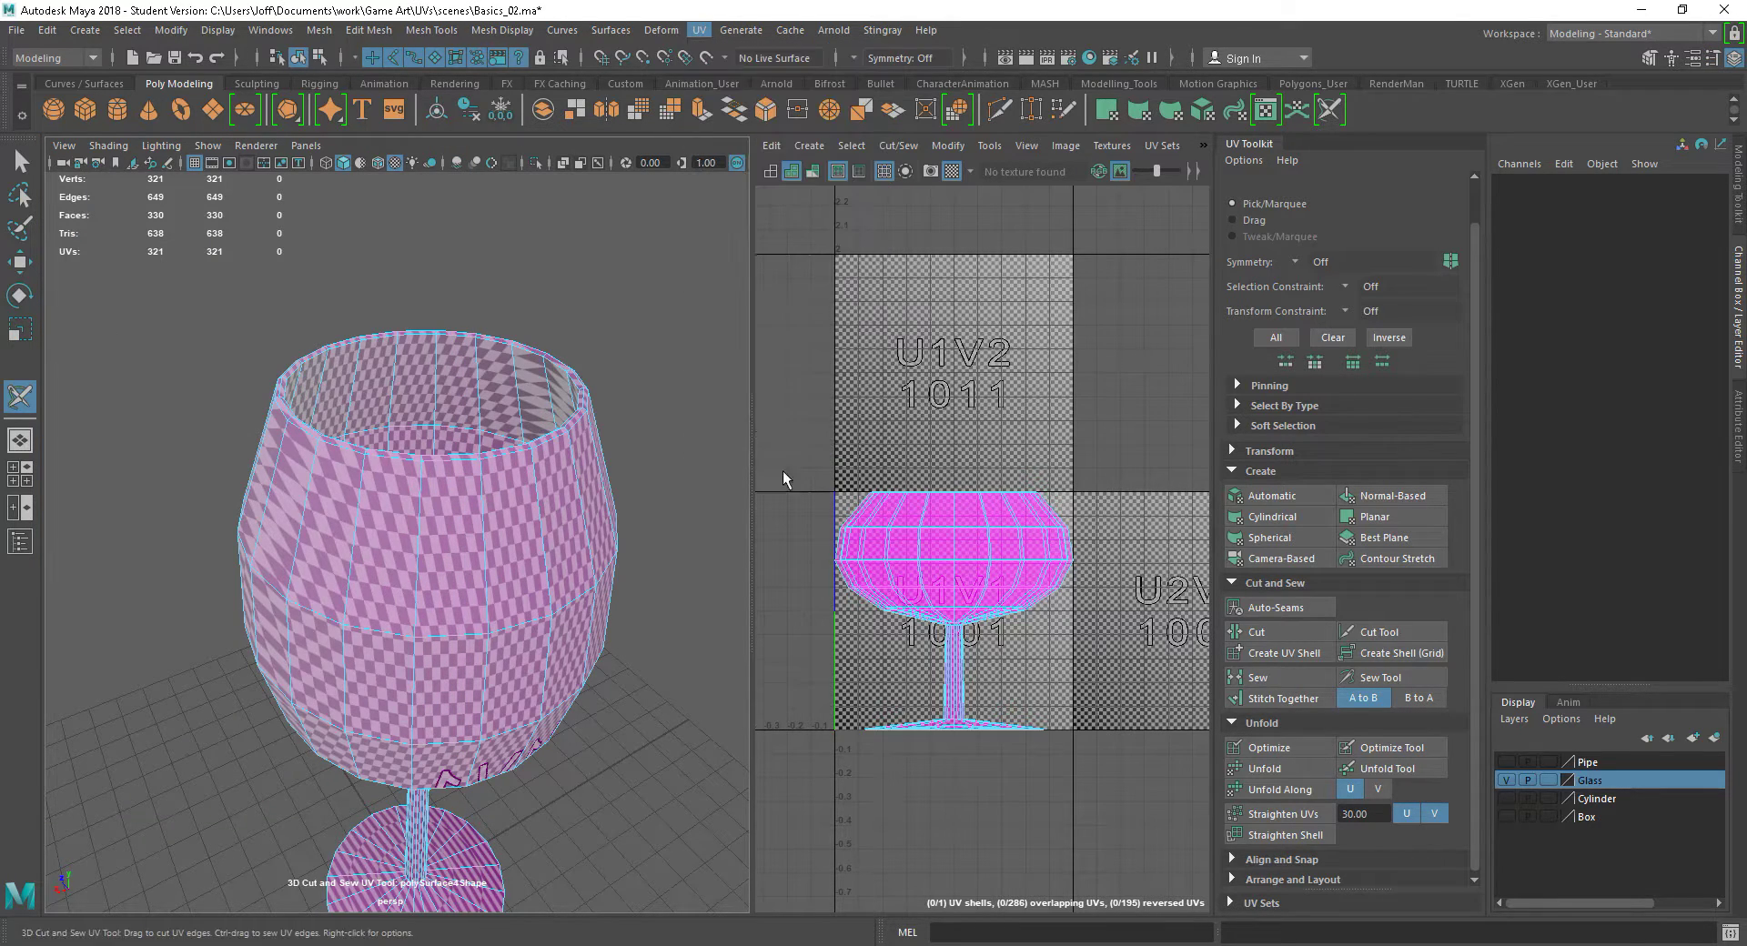
{"action": "left_click_drag", "start_coordinate": [558, 566], "coordinate": [529, 553], "text": "alt"}
{"action": "middle_click_drag", "start_coordinate": [530, 553], "coordinate": [539, 453], "text": "alt"}
{"action": "left_click_drag", "start_coordinate": [510, 460], "coordinate": [396, 482], "text": "alt"}
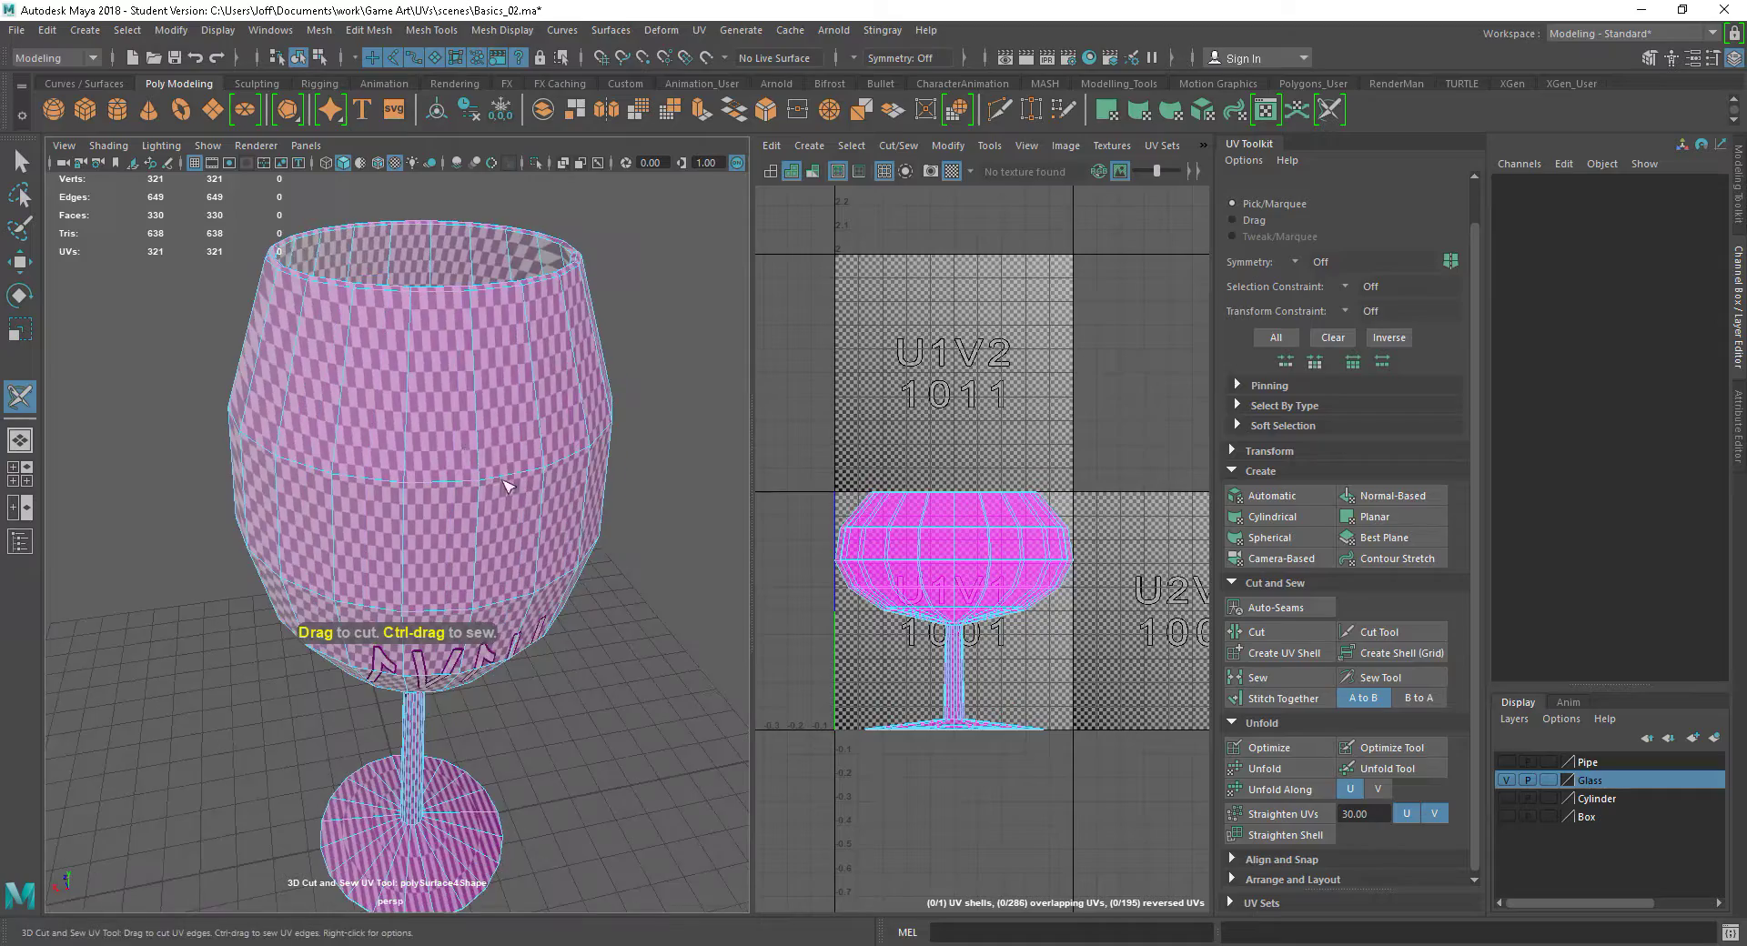
{"action": "right_click_drag", "start_coordinate": [395, 482], "coordinate": [530, 492], "text": "alt"}
{"action": "middle_click_drag", "start_coordinate": [534, 499], "coordinate": [521, 587], "text": "alt"}
{"action": "right_click_drag", "start_coordinate": [520, 587], "coordinate": [414, 560], "text": "alt"}
{"action": "left_click", "coordinate": [956, 171]}
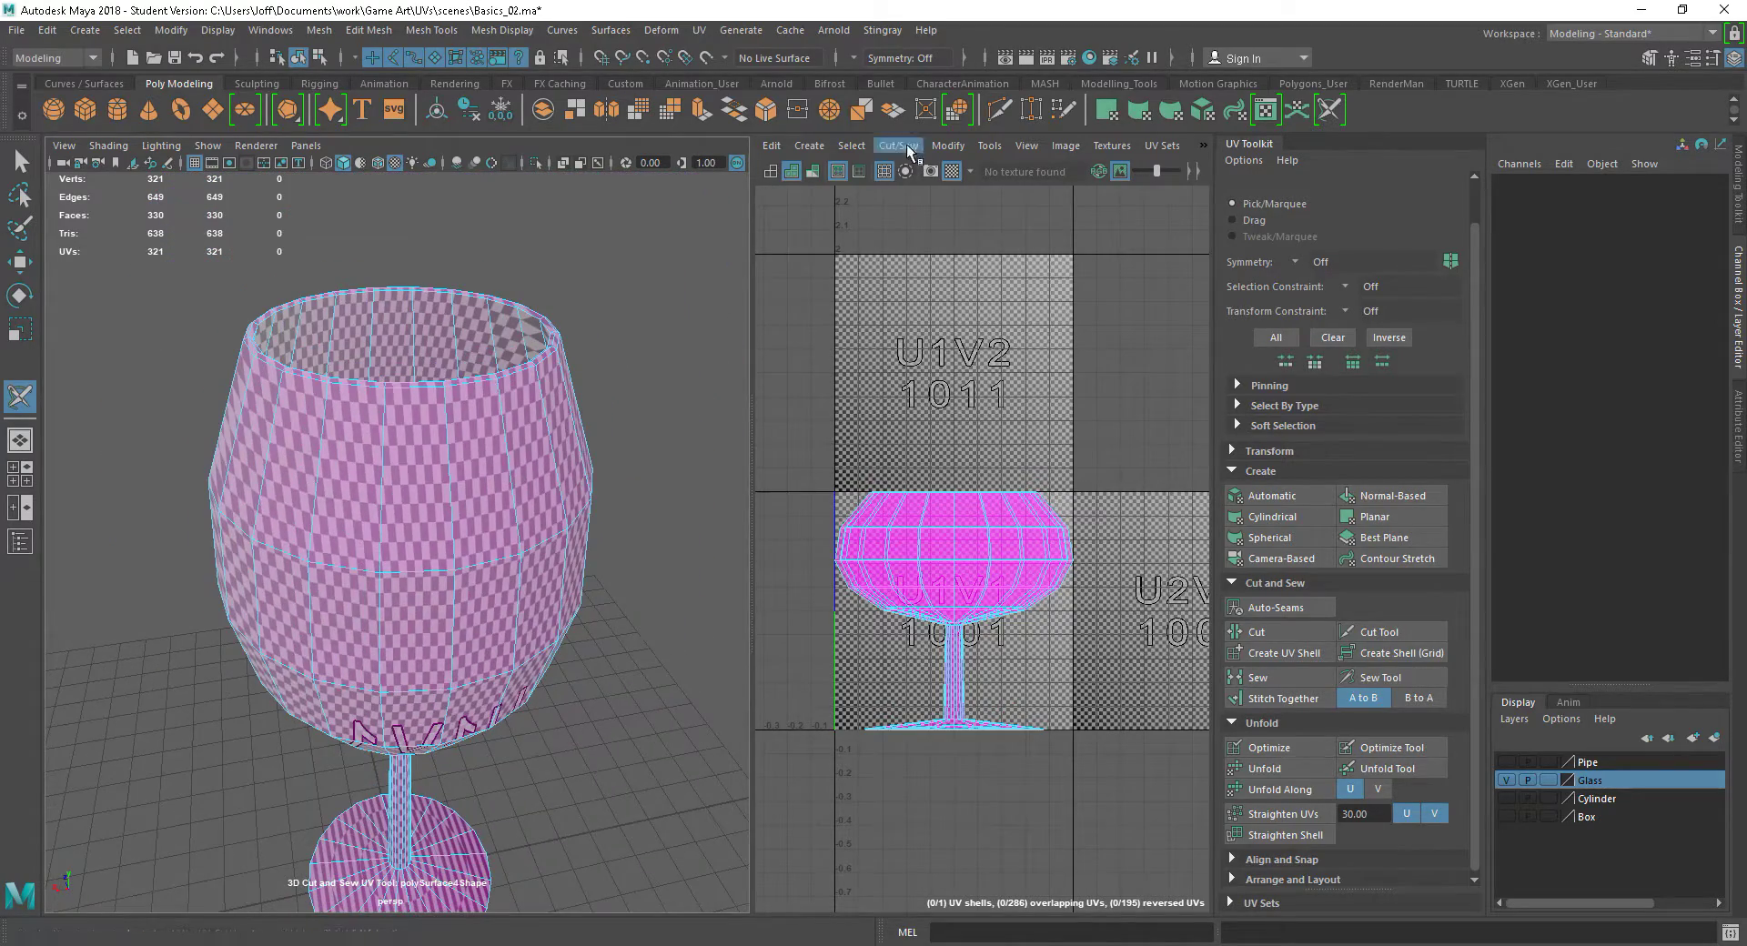
{"action": "left_click", "coordinate": [956, 170]}
Cut the first few adjacent UV edges along the inner edge of the glass's rim
{"action": "right_click_drag", "start_coordinate": [487, 476], "coordinate": [558, 530], "text": "alt"}
{"action": "left_click_drag", "start_coordinate": [558, 530], "coordinate": [426, 565], "text": "alt"}
{"action": "right_click_drag", "start_coordinate": [425, 564], "coordinate": [525, 628], "text": "alt"}
{"action": "left_click_drag", "start_coordinate": [530, 631], "coordinate": [474, 666], "text": "alt"}
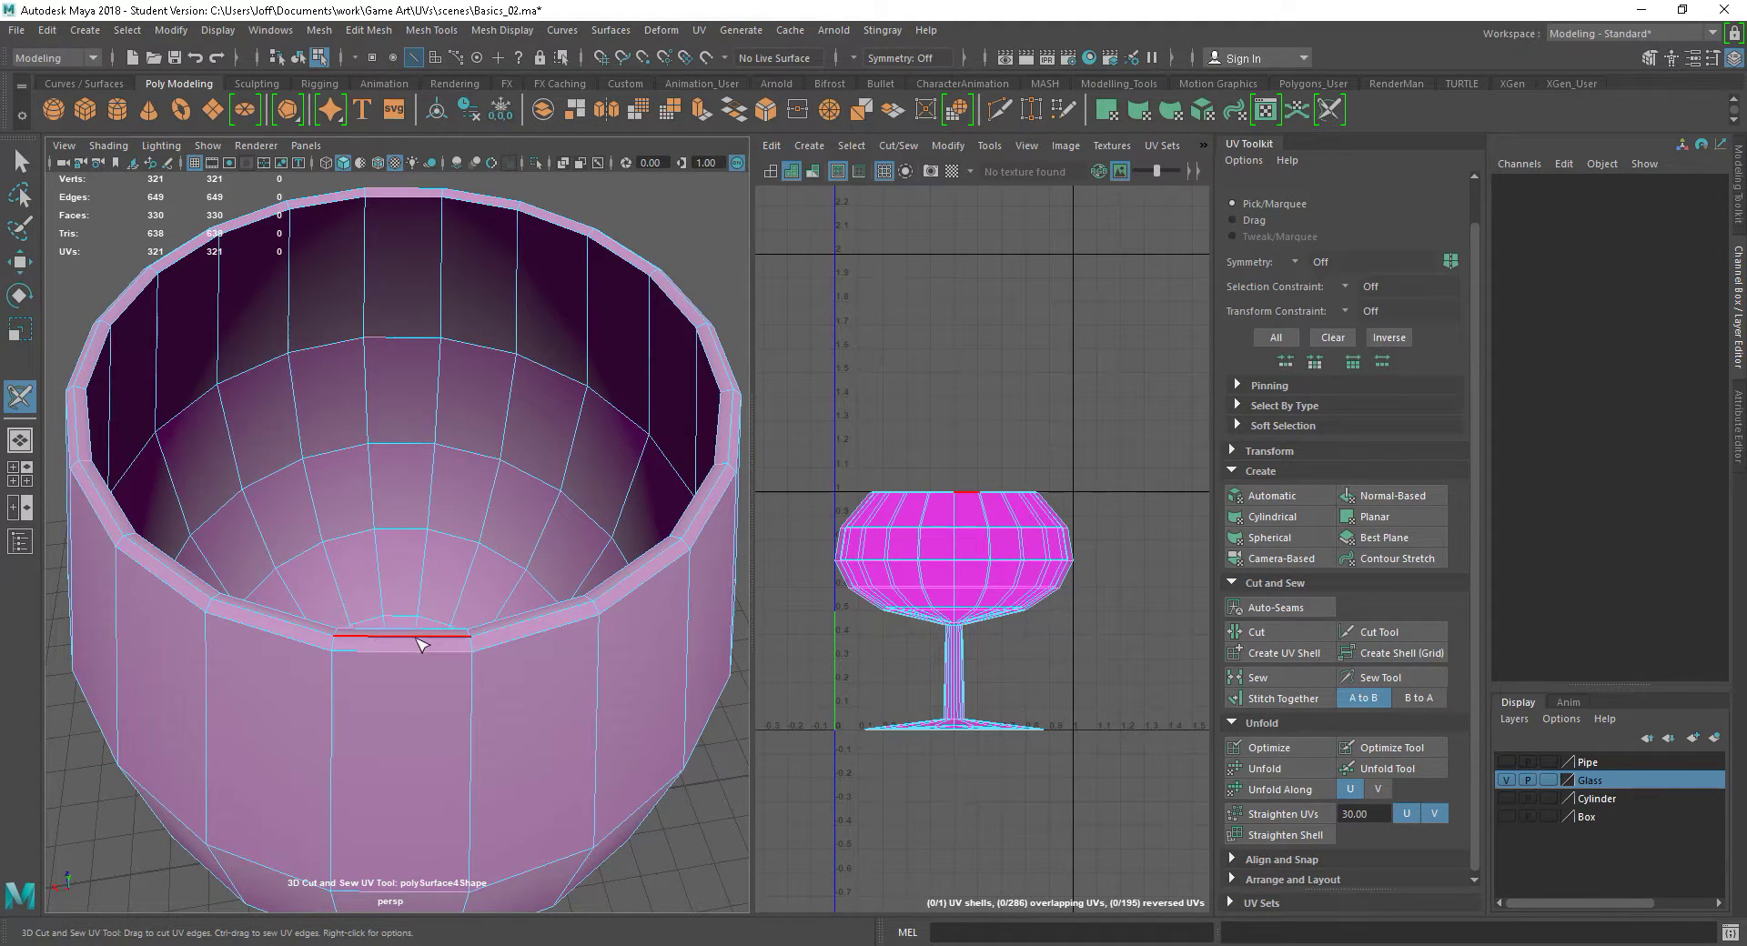
{"action": "right_click_drag", "start_coordinate": [583, 730], "coordinate": [554, 714], "text": "alt"}
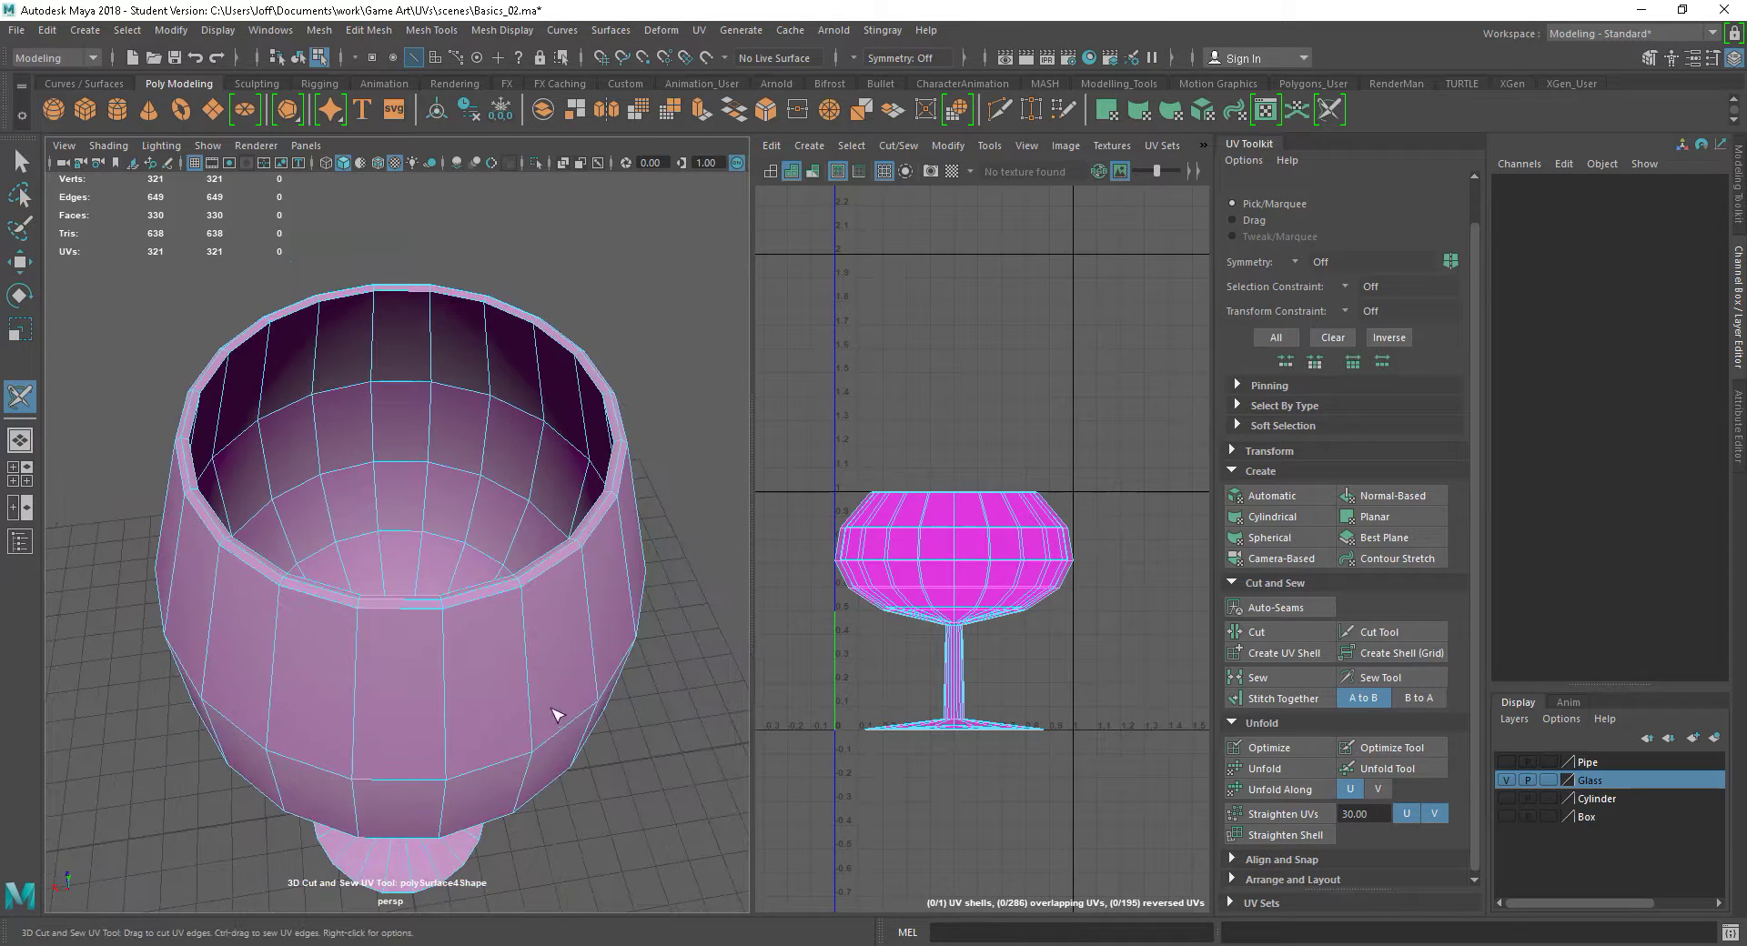
{"action": "right_click_drag", "start_coordinate": [454, 683], "coordinate": [503, 713], "text": "alt"}
{"action": "left_click_drag", "start_coordinate": [503, 714], "coordinate": [521, 707], "text": "alt"}
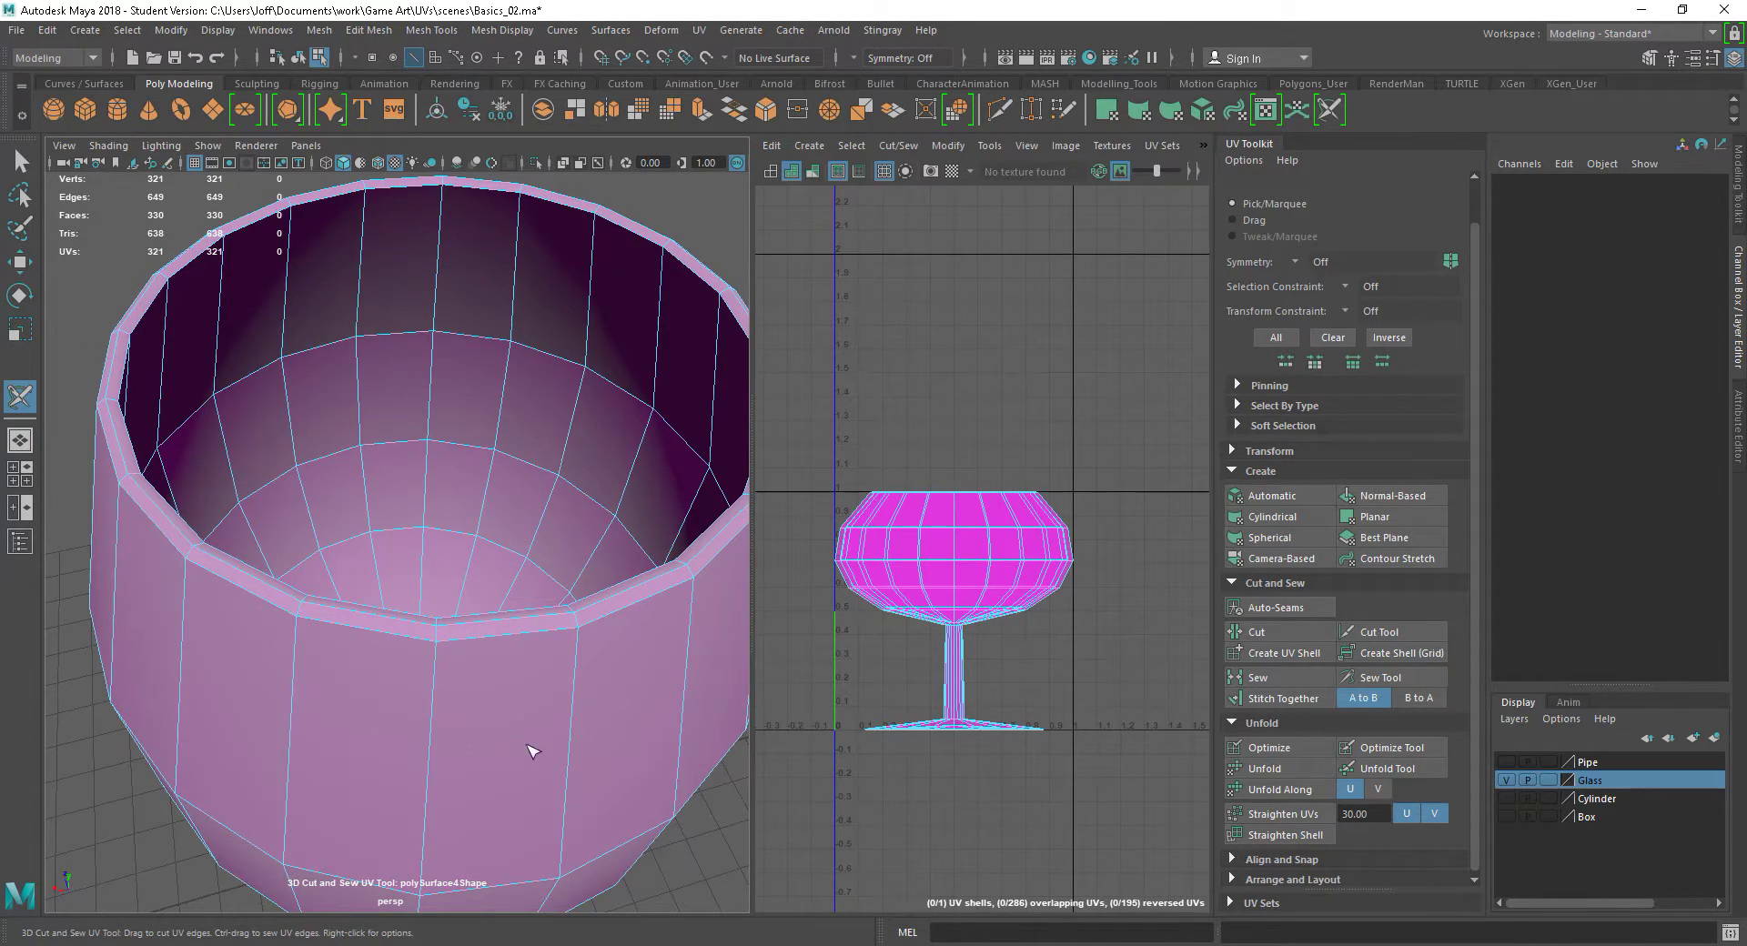
{"action": "right_click_drag", "start_coordinate": [533, 754], "coordinate": [494, 721], "text": "alt"}
{"action": "left_click_drag", "start_coordinate": [493, 722], "coordinate": [539, 720], "text": "alt"}
{"action": "right_click_drag", "start_coordinate": [523, 710], "coordinate": [538, 716], "text": "alt"}
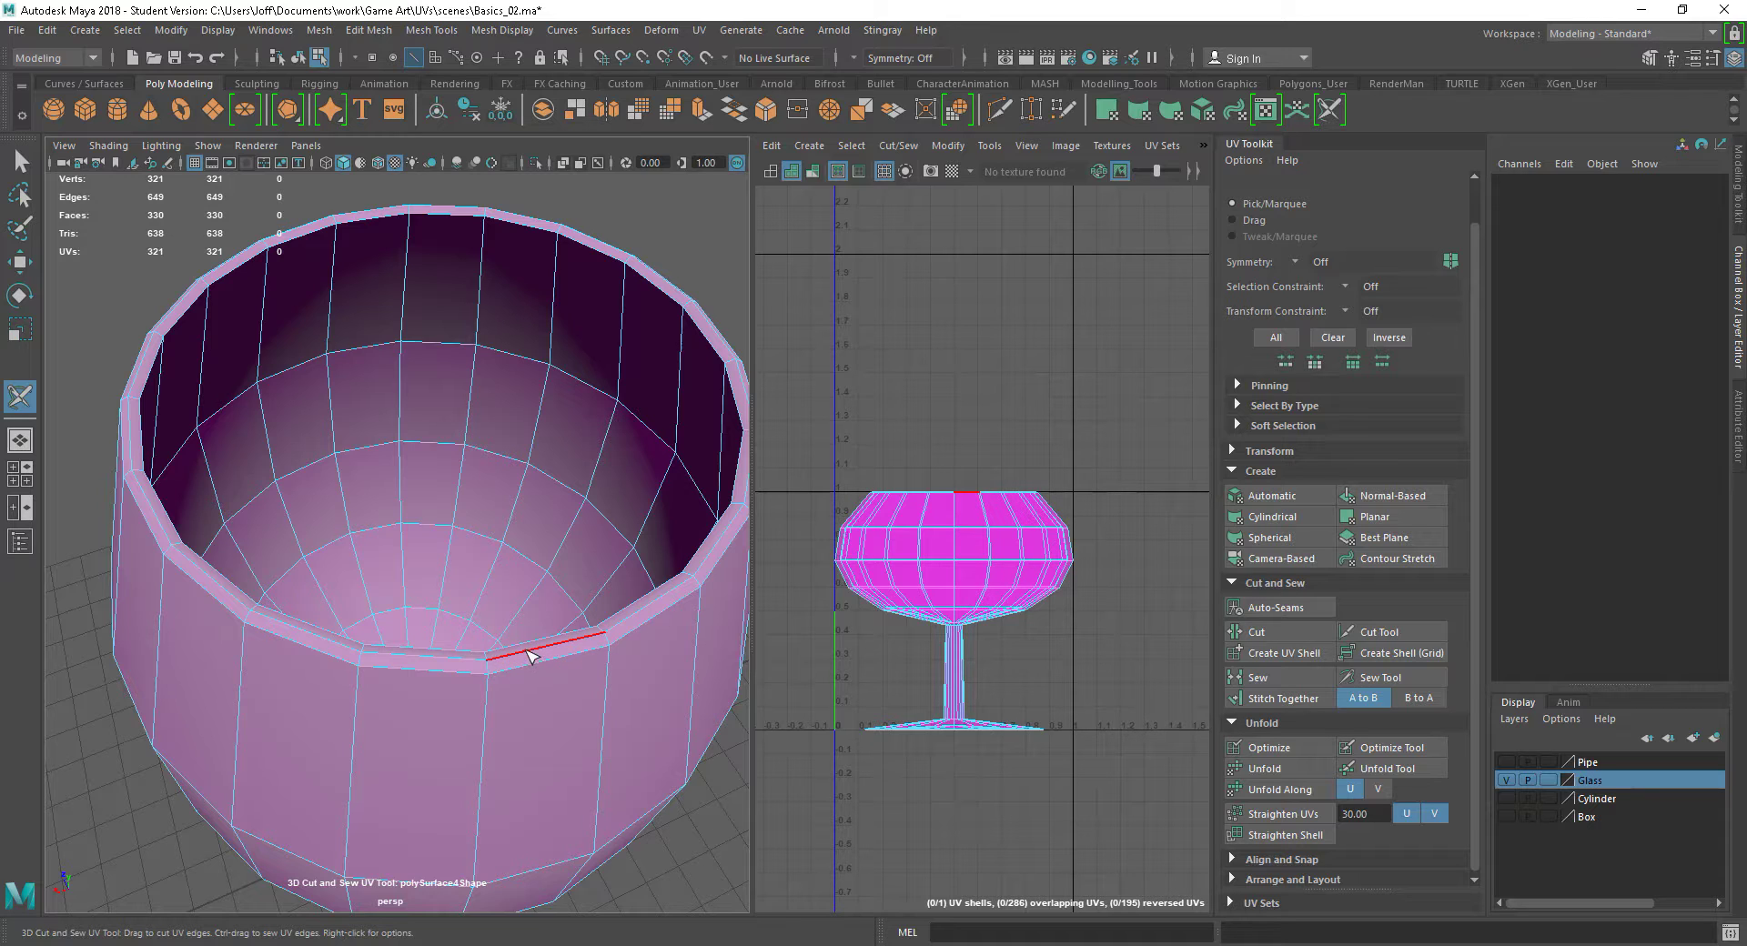
{"action": "left_click", "coordinate": [532, 655]}
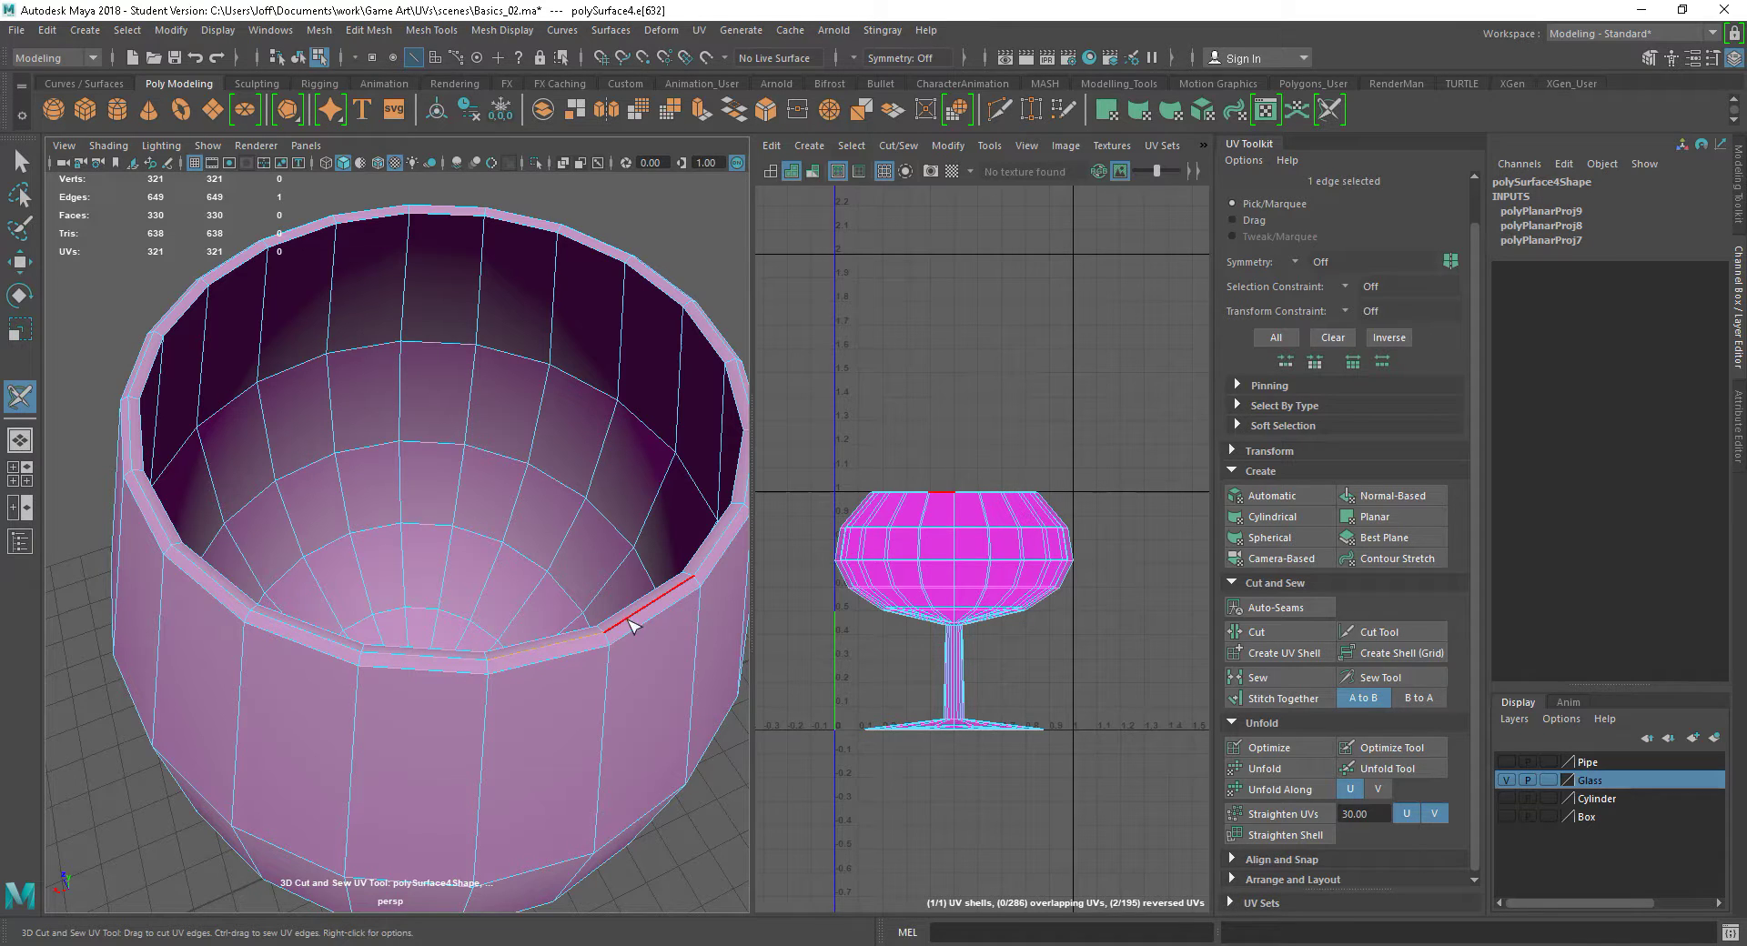
{"action": "left_click", "coordinate": [498, 661]}
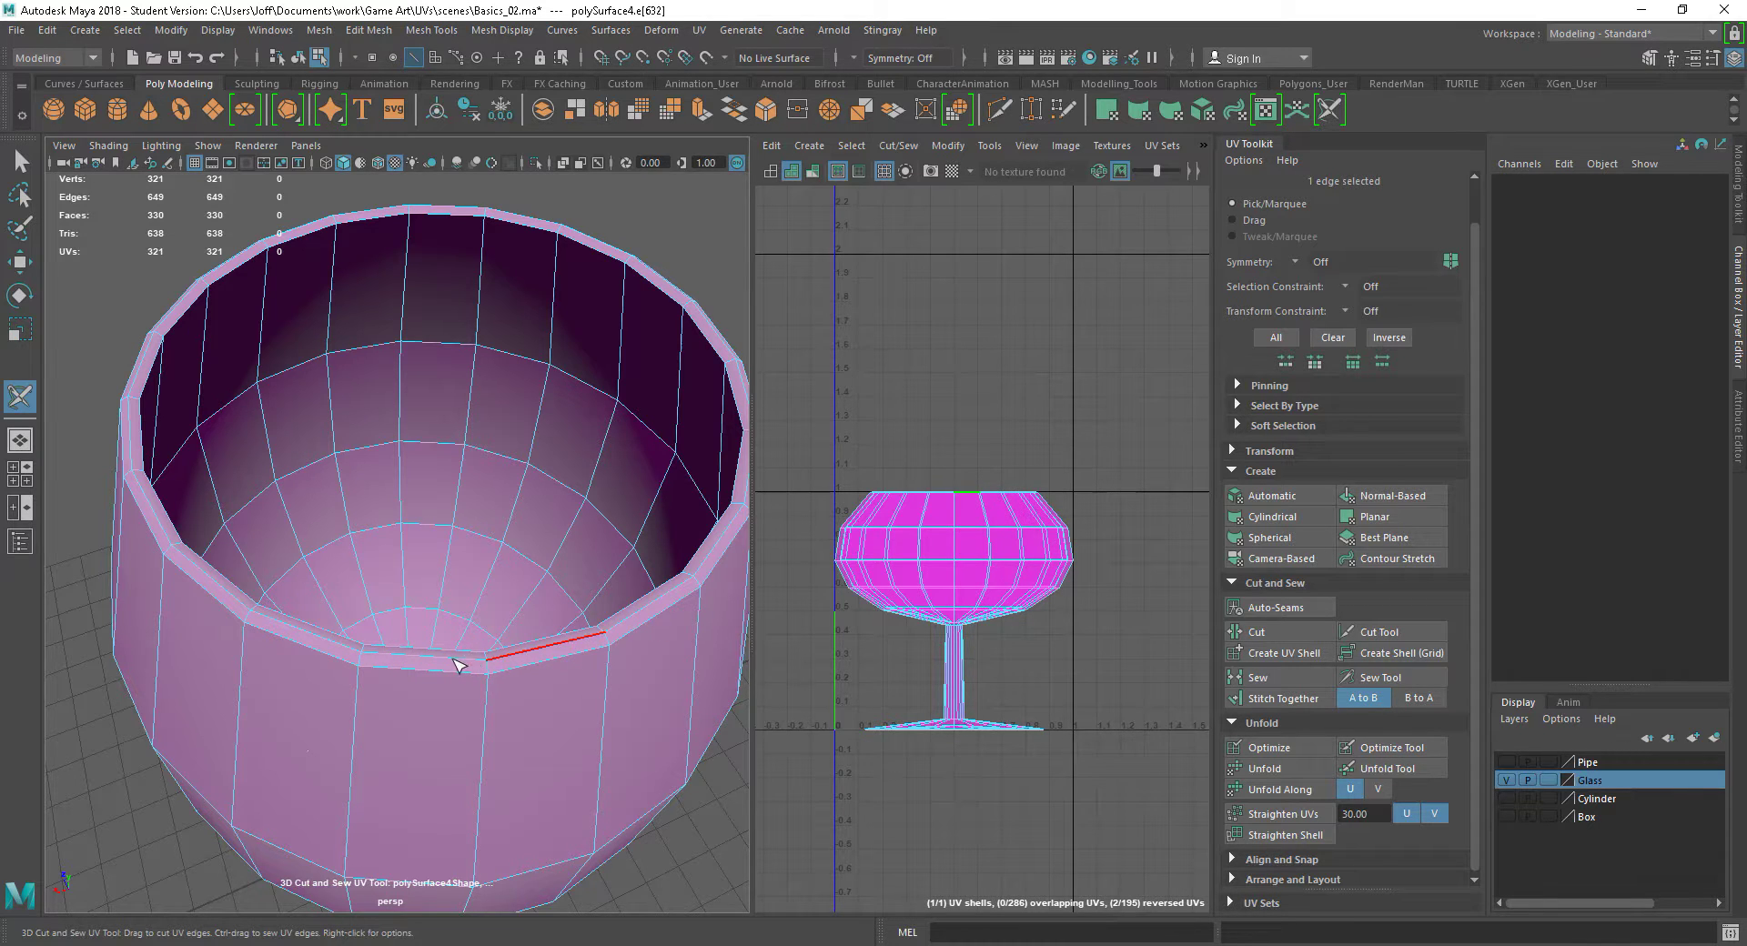
{"action": "left_click_drag", "start_coordinate": [389, 657], "coordinate": [328, 641]}
Cut the complete inner rim edge loop to separate the bowl's interior from its exterior
{"action": "left_click_drag", "start_coordinate": [528, 713], "coordinate": [573, 713], "text": "alt"}
{"action": "middle_click_drag", "start_coordinate": [508, 695], "coordinate": [450, 723], "text": "alt"}
{"action": "right_click_drag", "start_coordinate": [497, 737], "coordinate": [534, 740], "text": "alt"}
{"action": "left_click_drag", "start_coordinate": [550, 748], "coordinate": [587, 763], "text": "alt"}
{"action": "right_click_drag", "start_coordinate": [627, 771], "coordinate": [582, 765], "text": "alt"}
{"action": "left_click_drag", "start_coordinate": [514, 751], "coordinate": [534, 756], "text": "alt"}
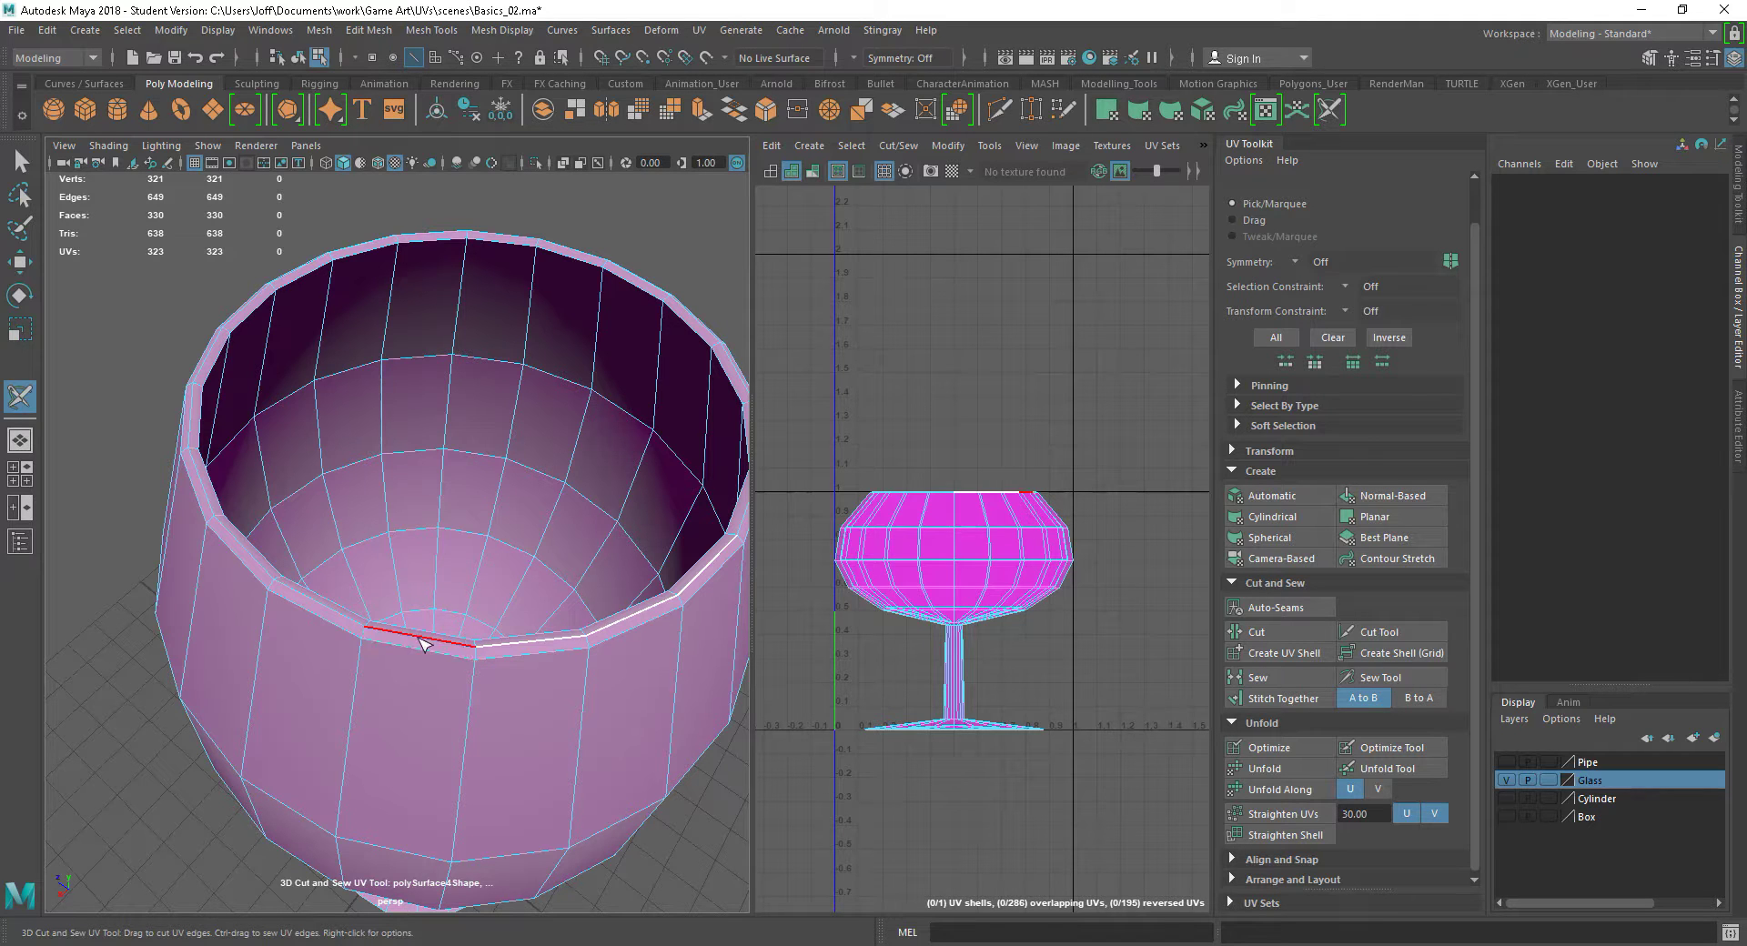
{"action": "left_click", "coordinate": [421, 642]}
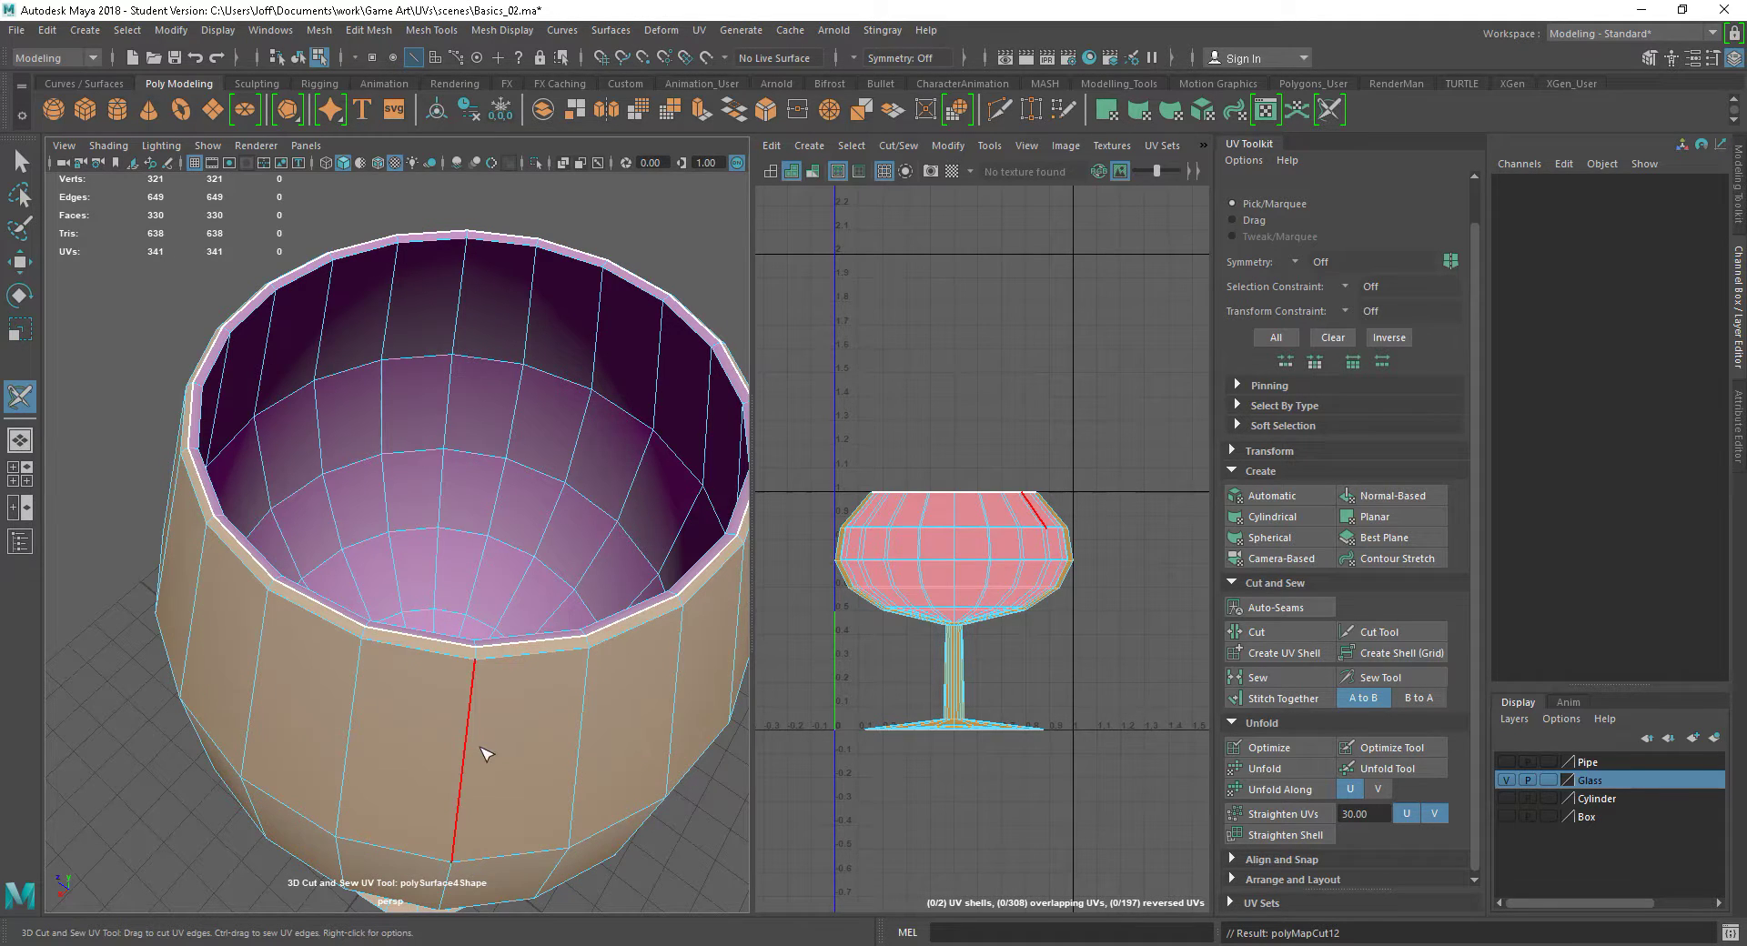
Examine the seam around the rim and the separated UV shells inside and outside the bowl
{"action": "right_click_drag", "start_coordinate": [650, 737], "coordinate": [596, 720], "text": "alt"}
{"action": "left_click_drag", "start_coordinate": [535, 703], "coordinate": [511, 739], "text": "alt"}
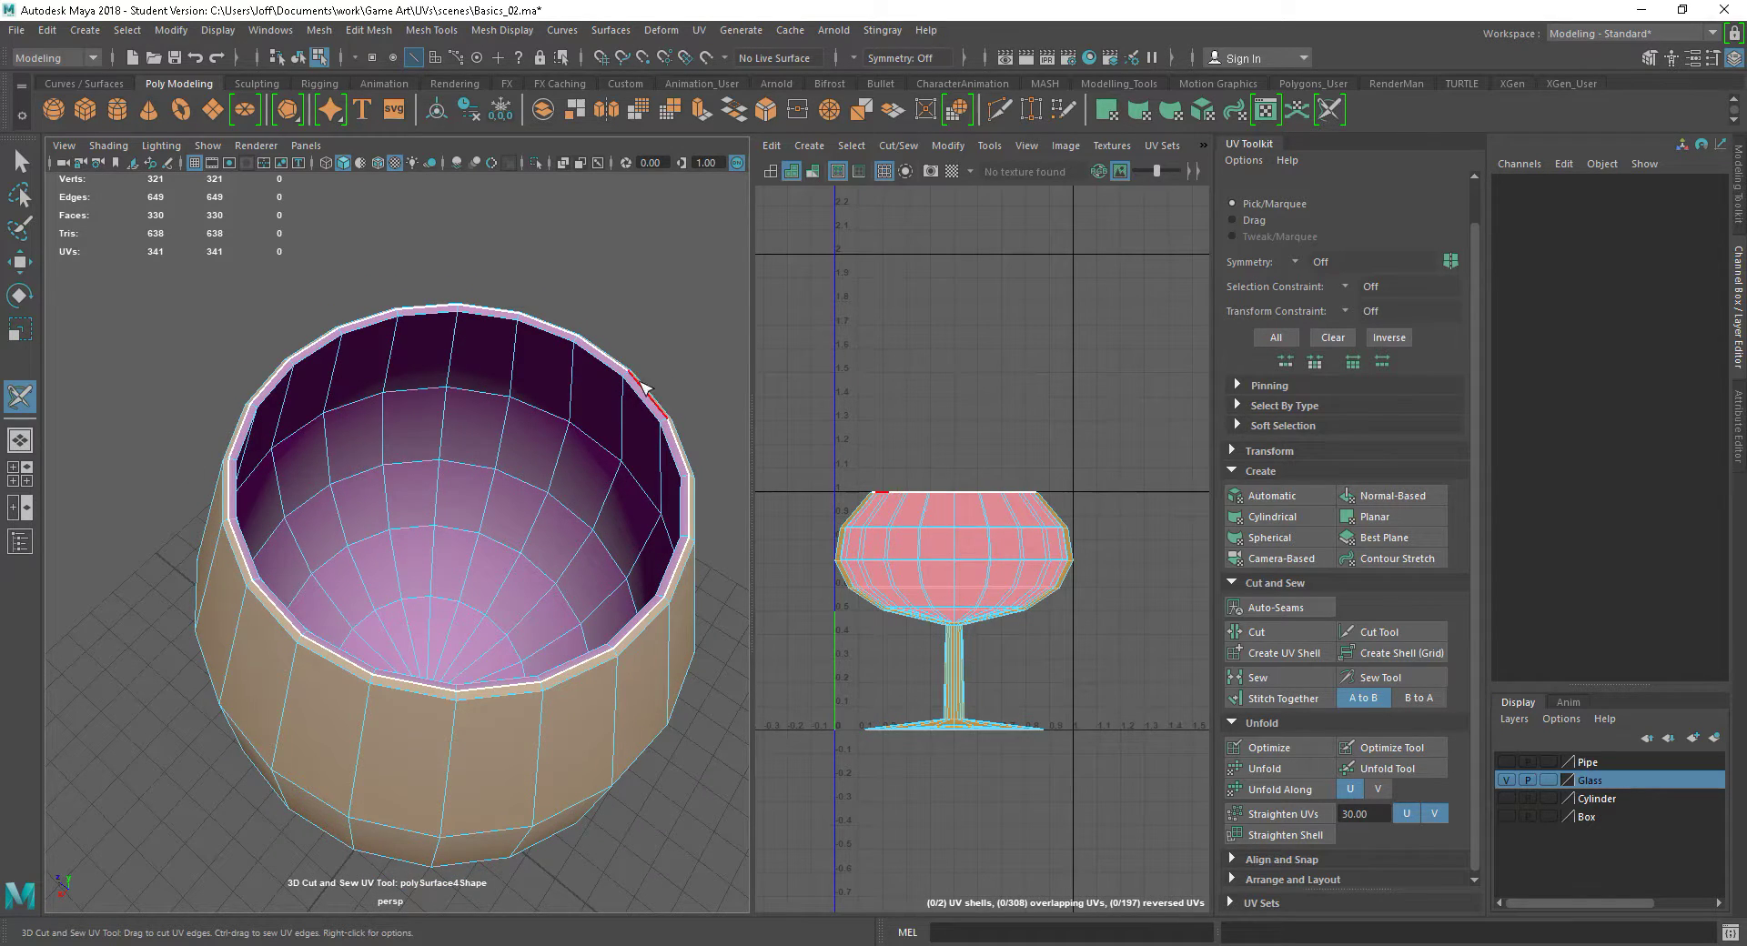
{"action": "left_click_drag", "start_coordinate": [566, 734], "coordinate": [596, 679], "text": "alt"}
{"action": "right_click_drag", "start_coordinate": [597, 678], "coordinate": [488, 593], "text": "alt"}
{"action": "mouse_move", "coordinate": [488, 592]}
{"action": "left_mouse_down", "text": "alt"}
{"action": "mouse_move", "coordinate": [480, 551]}
{"action": "mouse_move", "coordinate": [478, 608]}
{"action": "left_mouse_up", "text": "alt"}
{"action": "right_click_drag", "start_coordinate": [425, 542], "coordinate": [537, 574], "text": "alt"}
{"action": "left_click_drag", "start_coordinate": [538, 573], "coordinate": [482, 622], "text": "alt"}
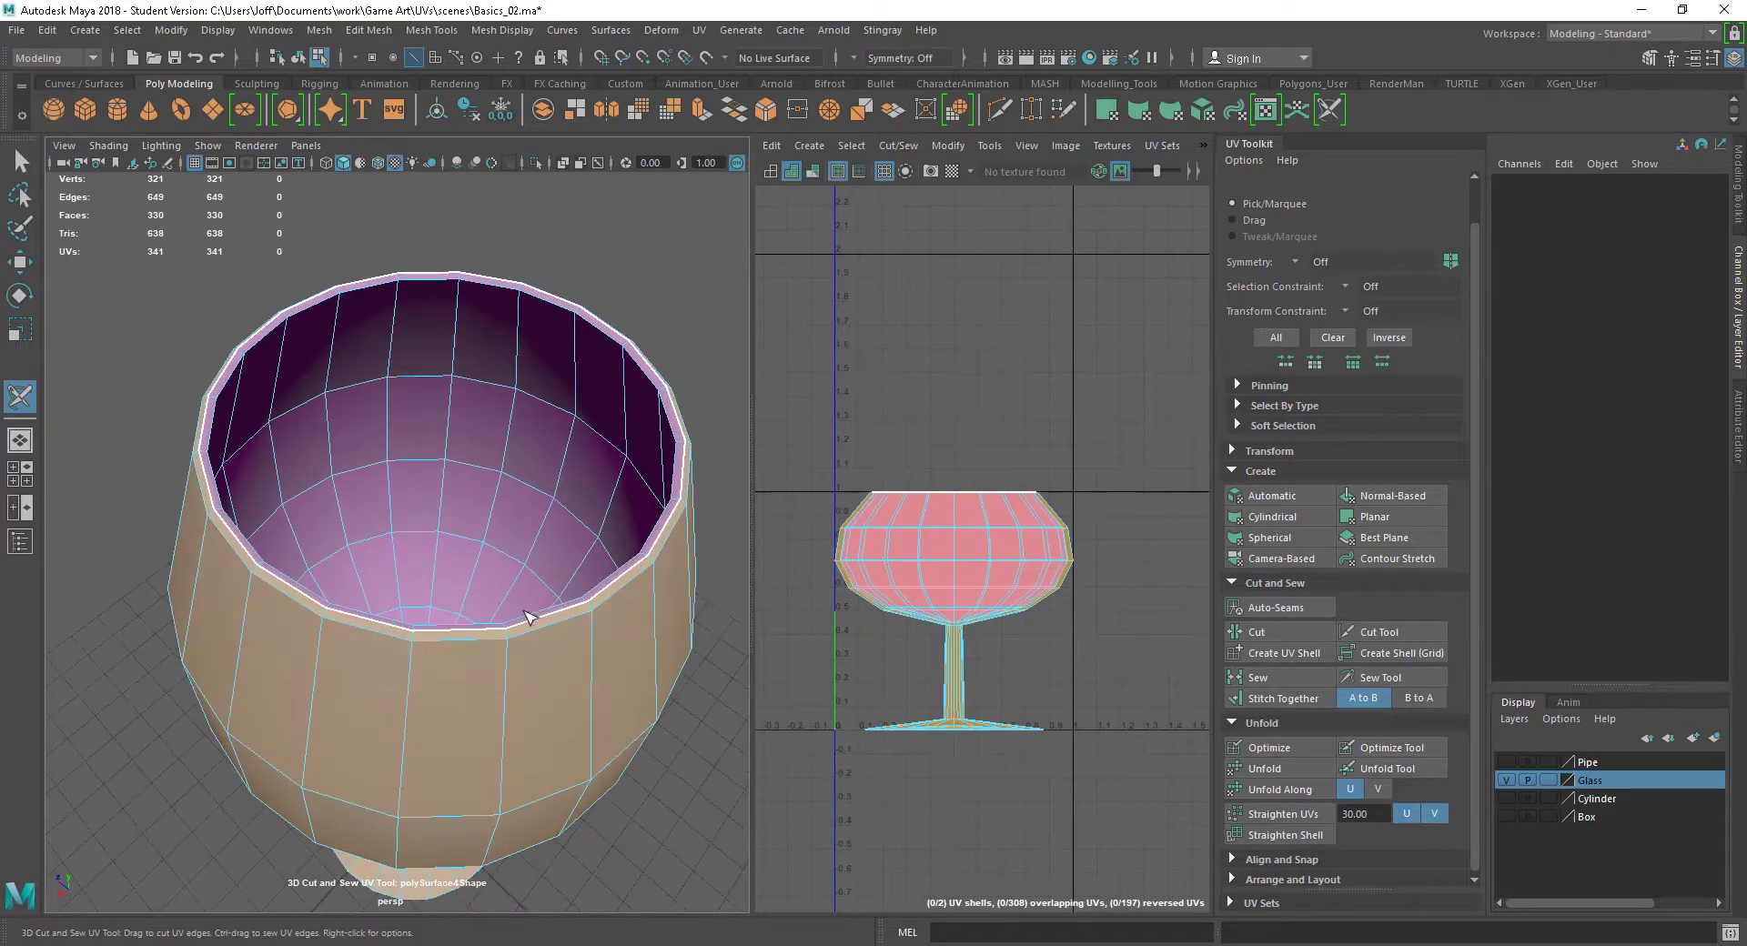
{"action": "right_click_drag", "start_coordinate": [473, 620], "coordinate": [505, 628], "text": "alt"}
{"action": "left_click_drag", "start_coordinate": [507, 629], "coordinate": [467, 612], "text": "alt"}
Cut the UV edge loop where the underside of the bowl meets the stem
{"action": "left_click_drag", "start_coordinate": [612, 612], "coordinate": [636, 749], "text": "alt"}
{"action": "right_click_drag", "start_coordinate": [636, 749], "coordinate": [561, 699], "text": "alt"}
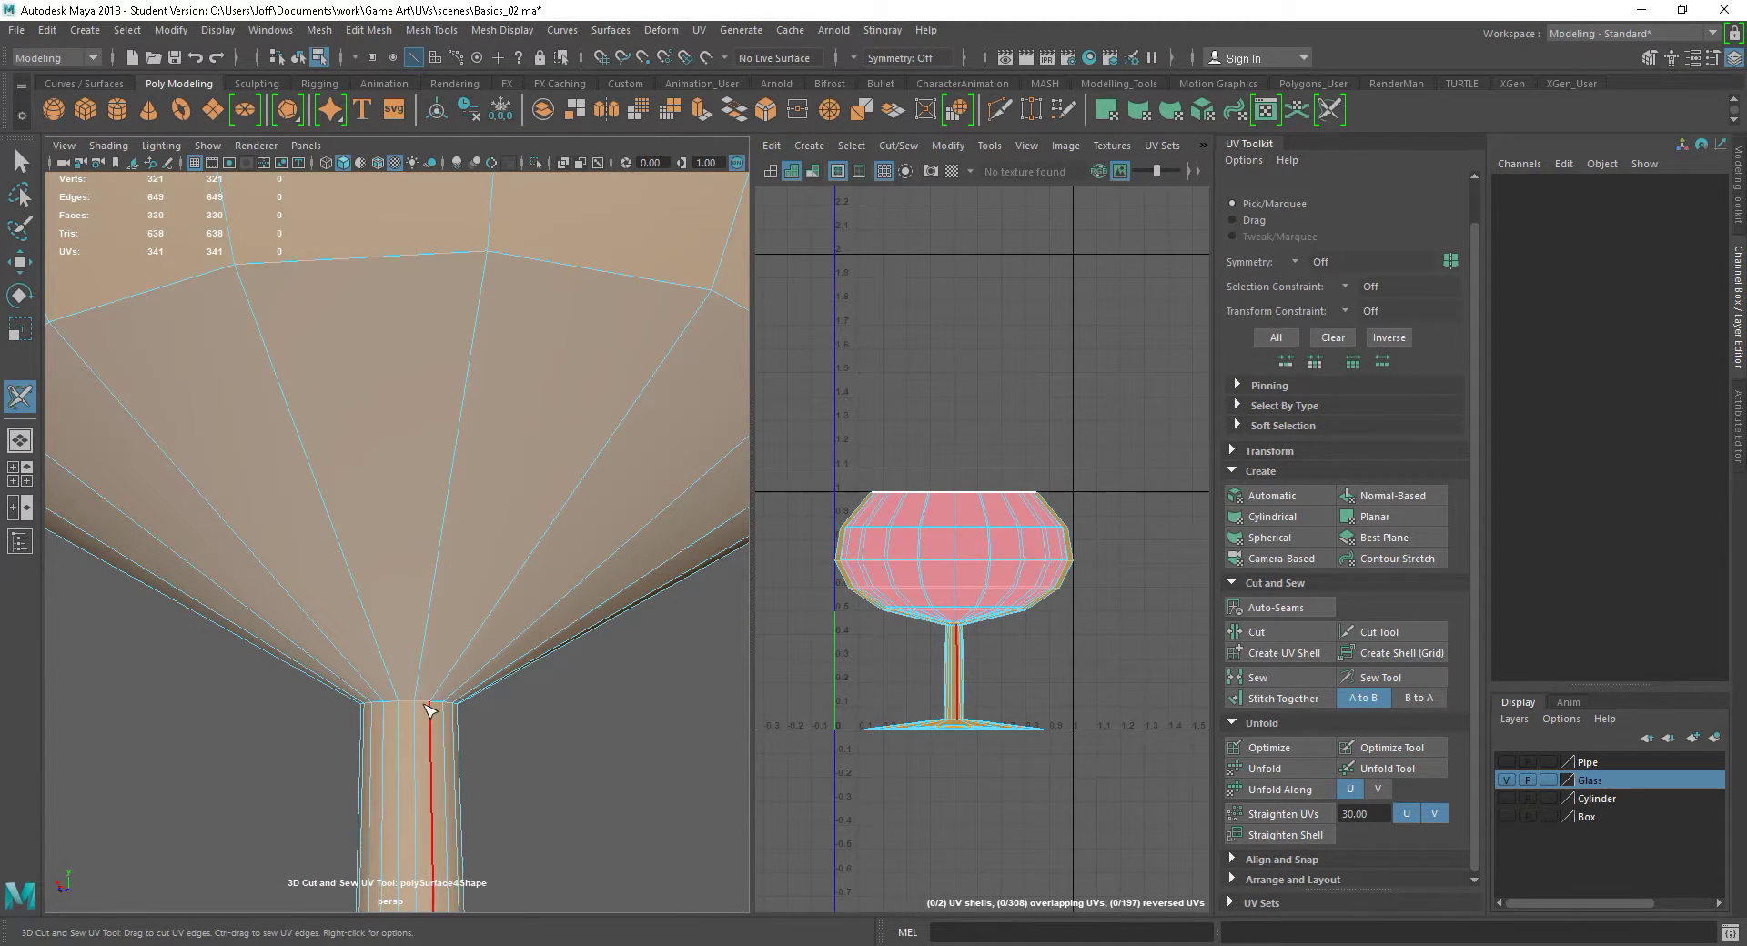
{"action": "left_click_drag", "start_coordinate": [430, 711], "coordinate": [526, 712], "text": "alt"}
{"action": "right_click_drag", "start_coordinate": [521, 706], "coordinate": [515, 616], "text": "alt"}
{"action": "double_click", "coordinate": [555, 657]}
Cut a few adjacent UV edges at the bottom of the stem, where it meets the foot
{"action": "middle_click_drag", "start_coordinate": [515, 615], "coordinate": [517, 562], "text": "alt"}
{"action": "middle_click_drag", "start_coordinate": [533, 735], "coordinate": [519, 604], "text": "alt"}
{"action": "right_click_drag", "start_coordinate": [517, 596], "coordinate": [551, 648], "text": "alt"}
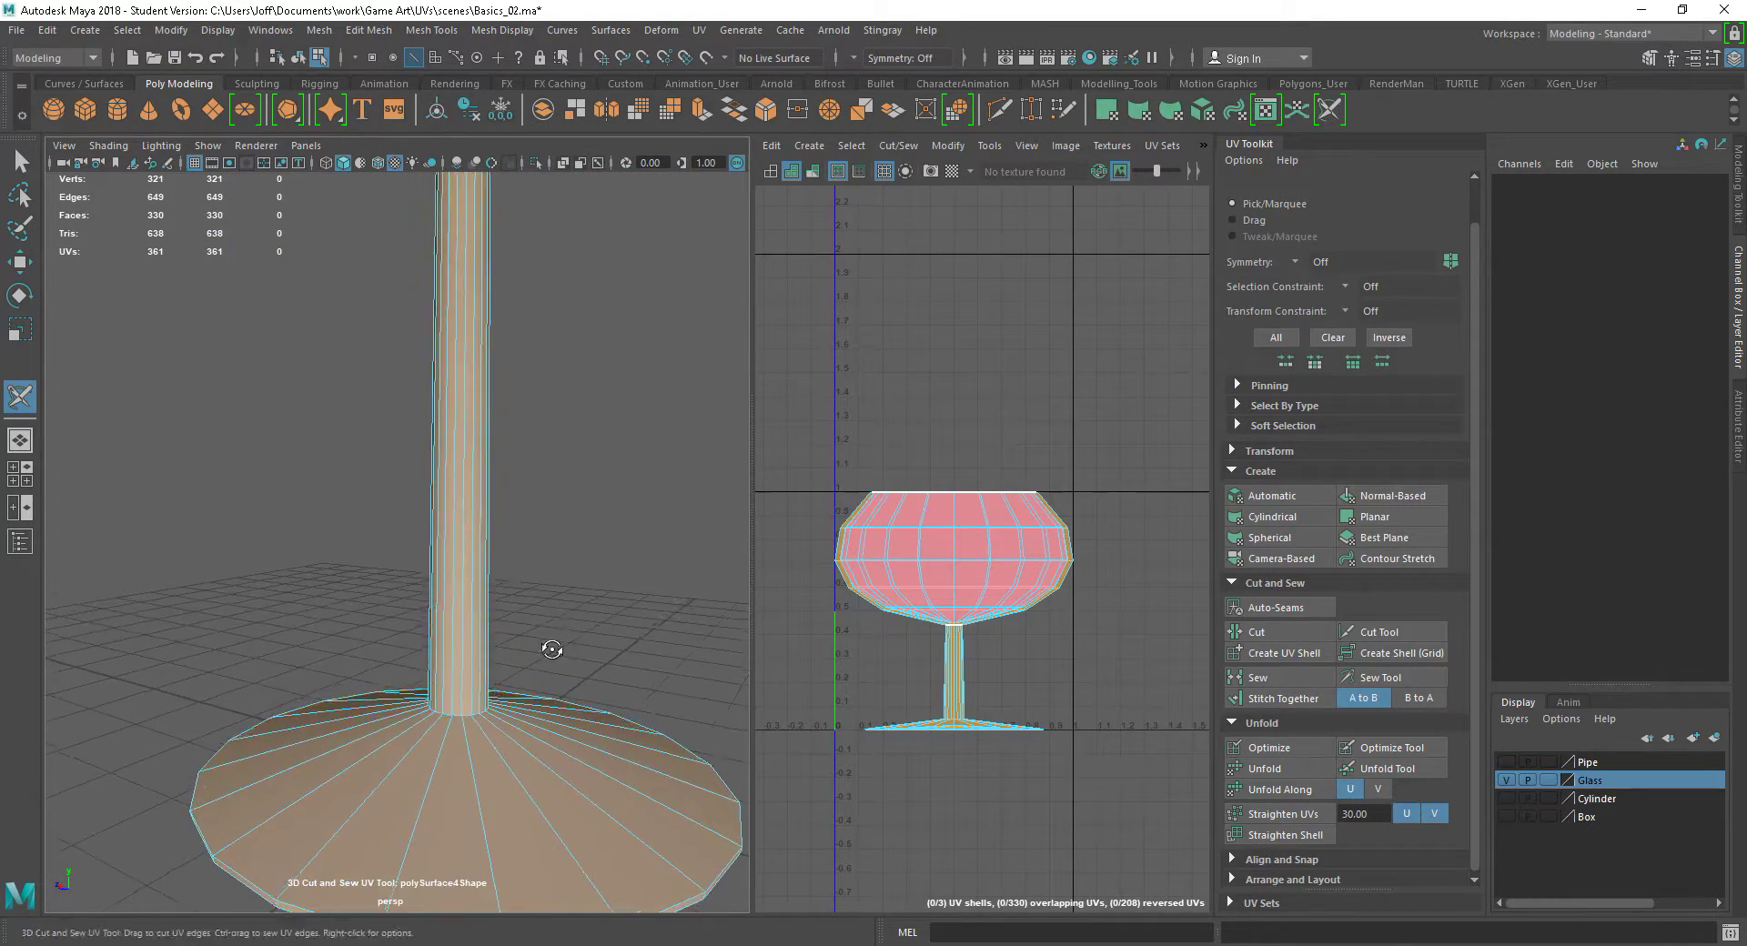
{"action": "left_click_drag", "start_coordinate": [551, 650], "coordinate": [527, 667], "text": "alt"}
{"action": "middle_click_drag", "start_coordinate": [527, 667], "coordinate": [534, 548], "text": "alt"}
{"action": "right_click_drag", "start_coordinate": [534, 548], "coordinate": [597, 662], "text": "alt"}
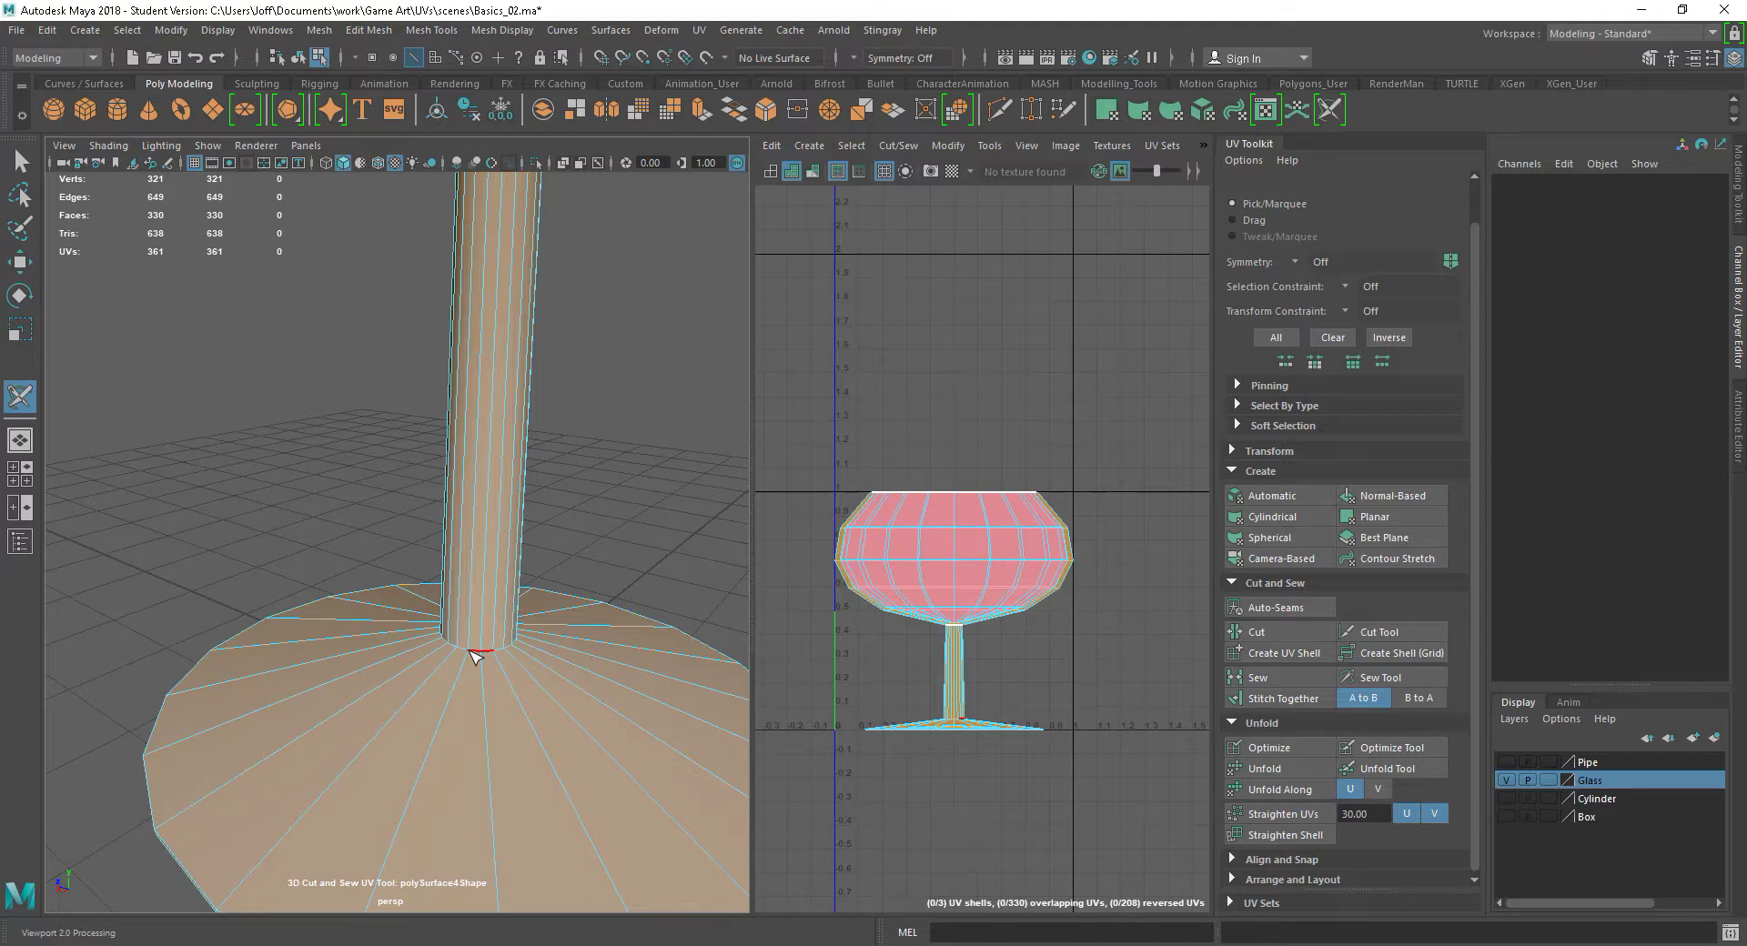
{"action": "left_click_drag", "start_coordinate": [446, 644], "coordinate": [444, 639]}
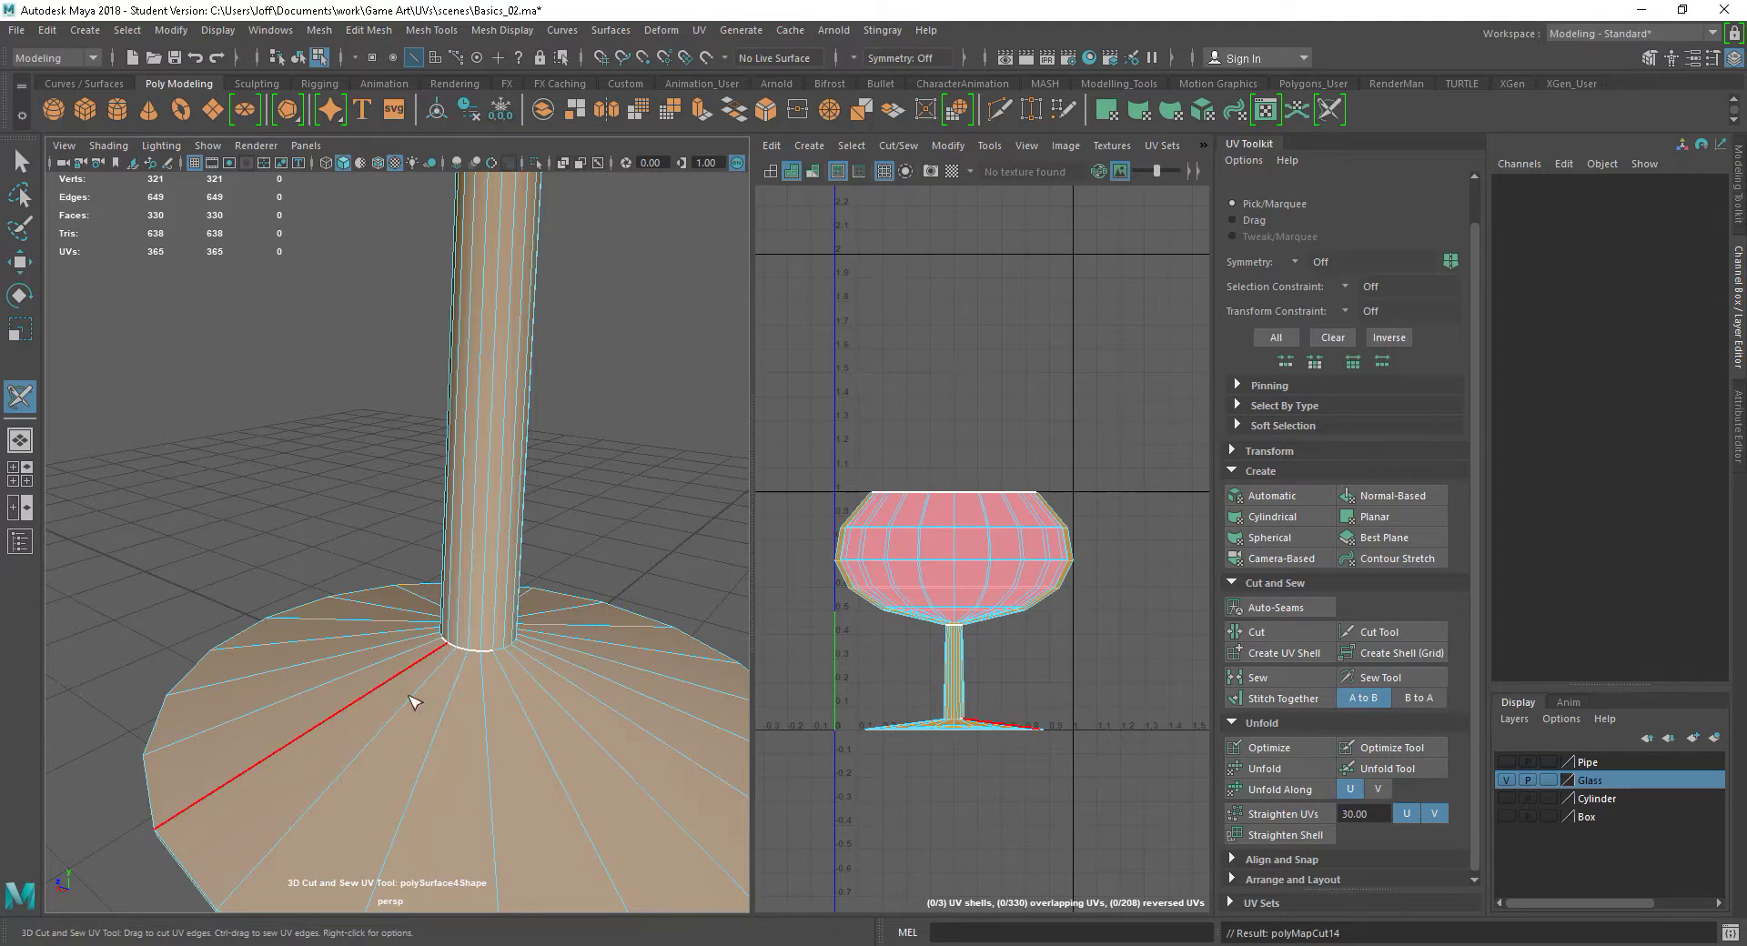
Examine the partial cut at the foot of the stem and the overall seams on the glass
{"action": "left_click_drag", "start_coordinate": [628, 691], "coordinate": [391, 684], "text": "alt"}
{"action": "middle_click_drag", "start_coordinate": [391, 684], "coordinate": [483, 669], "text": "alt"}
{"action": "right_click_drag", "start_coordinate": [487, 670], "coordinate": [564, 719], "text": "alt"}
{"action": "left_click_drag", "start_coordinate": [525, 752], "coordinate": [338, 697], "text": "alt"}
{"action": "middle_click_drag", "start_coordinate": [366, 697], "coordinate": [375, 706], "text": "alt"}
{"action": "right_click_drag", "start_coordinate": [478, 761], "coordinate": [421, 721], "text": "alt"}
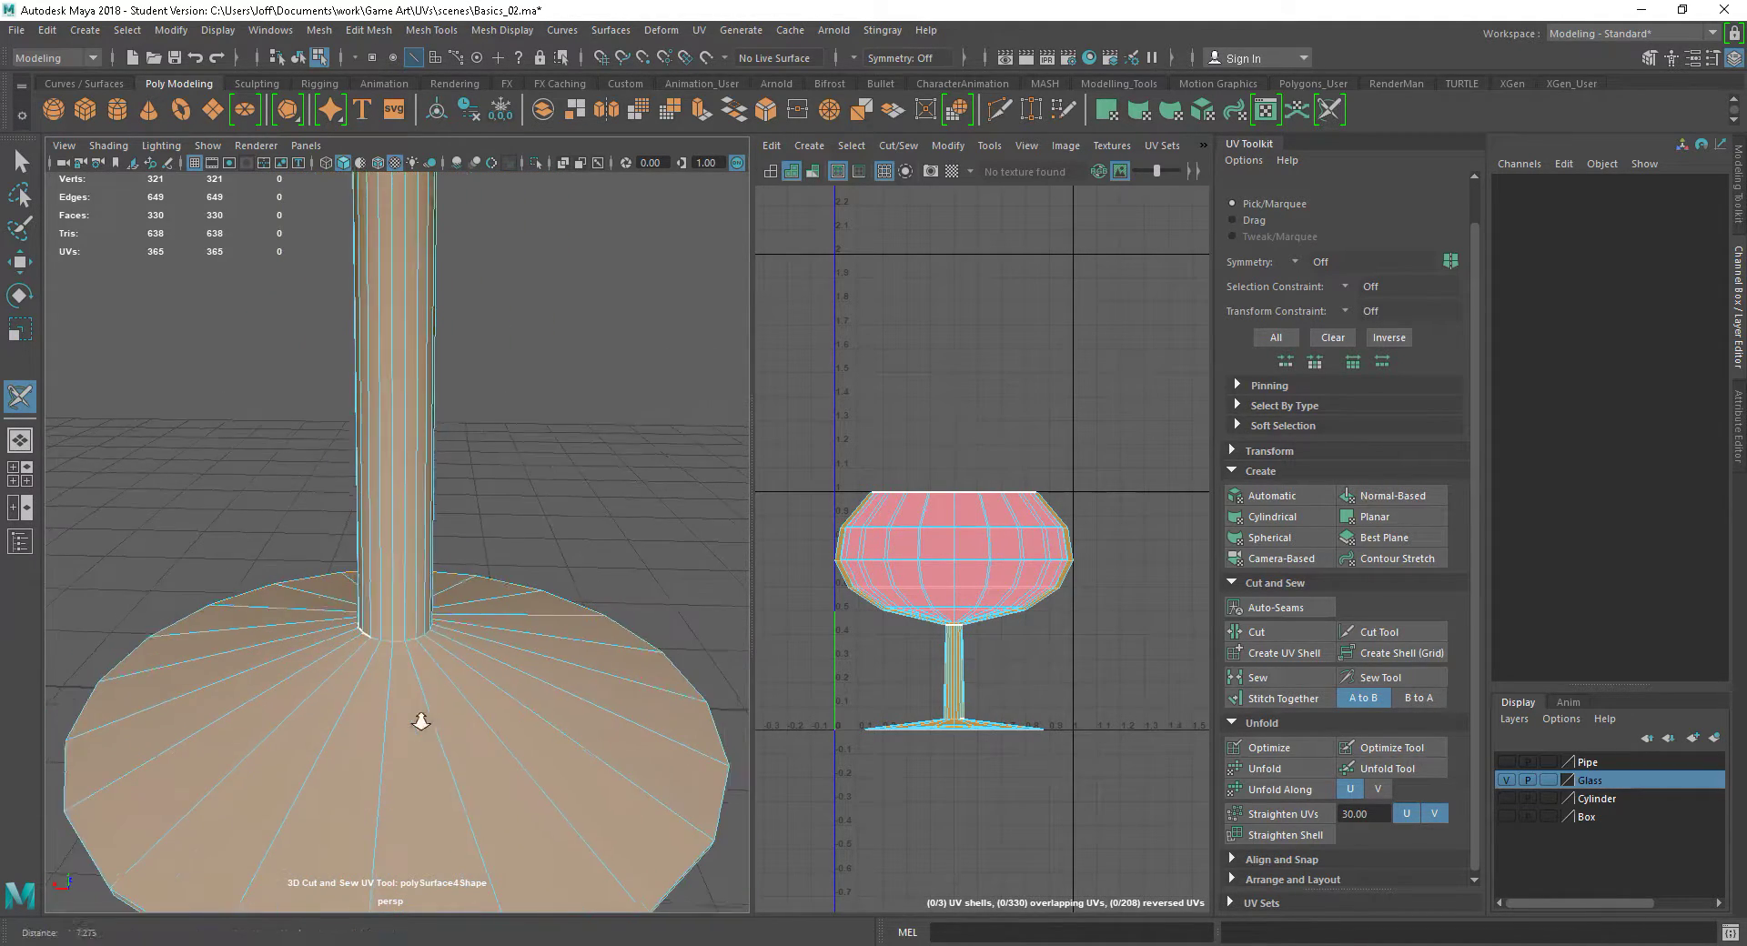
{"action": "right_click_drag", "start_coordinate": [604, 651], "coordinate": [495, 503], "text": "alt"}
{"action": "middle_click_drag", "start_coordinate": [494, 503], "coordinate": [507, 635], "text": "alt"}
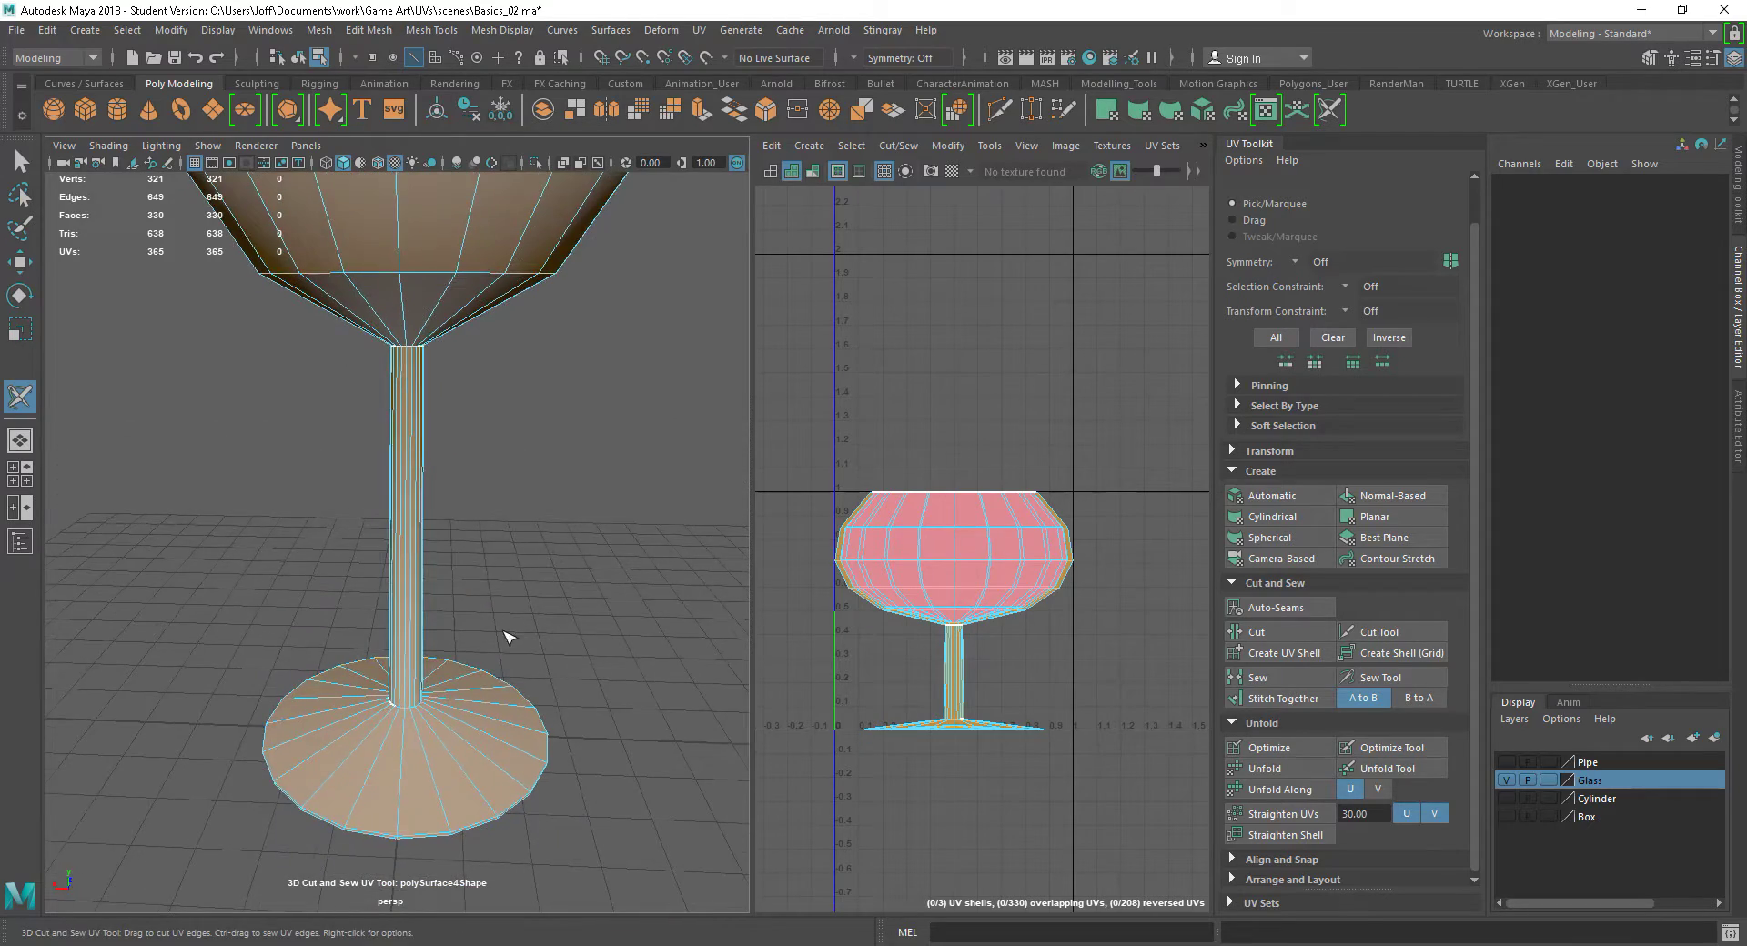
{"action": "left_click_drag", "start_coordinate": [519, 620], "coordinate": [549, 670], "text": "alt"}
{"action": "middle_click_drag", "start_coordinate": [496, 680], "coordinate": [457, 762], "text": "alt"}
{"action": "left_click_drag", "start_coordinate": [464, 757], "coordinate": [531, 733], "text": "alt"}
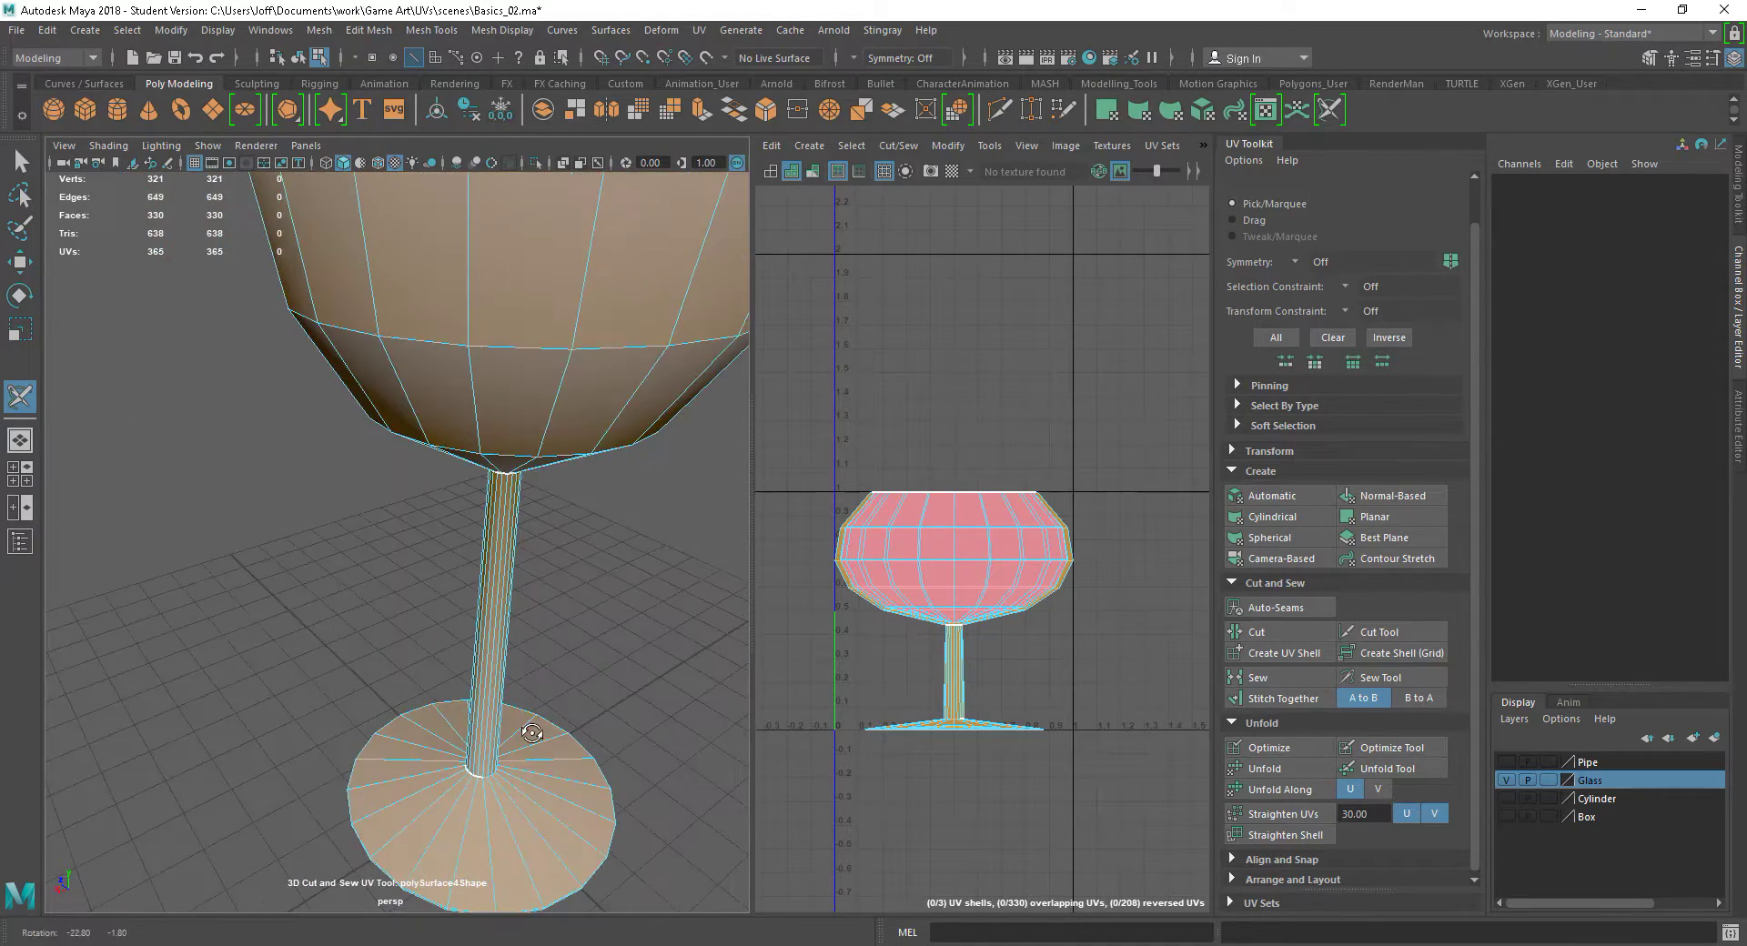
Cut the full UV edge loop between the stem and the foot of the glass
{"action": "middle_click_drag", "start_coordinate": [528, 731], "coordinate": [488, 587], "text": "alt"}
{"action": "right_click_drag", "start_coordinate": [451, 604], "coordinate": [515, 695], "text": "alt"}
{"action": "middle_click_drag", "start_coordinate": [498, 677], "coordinate": [462, 631], "text": "alt"}
{"action": "left_click_drag", "start_coordinate": [462, 631], "coordinate": [421, 644], "text": "alt"}
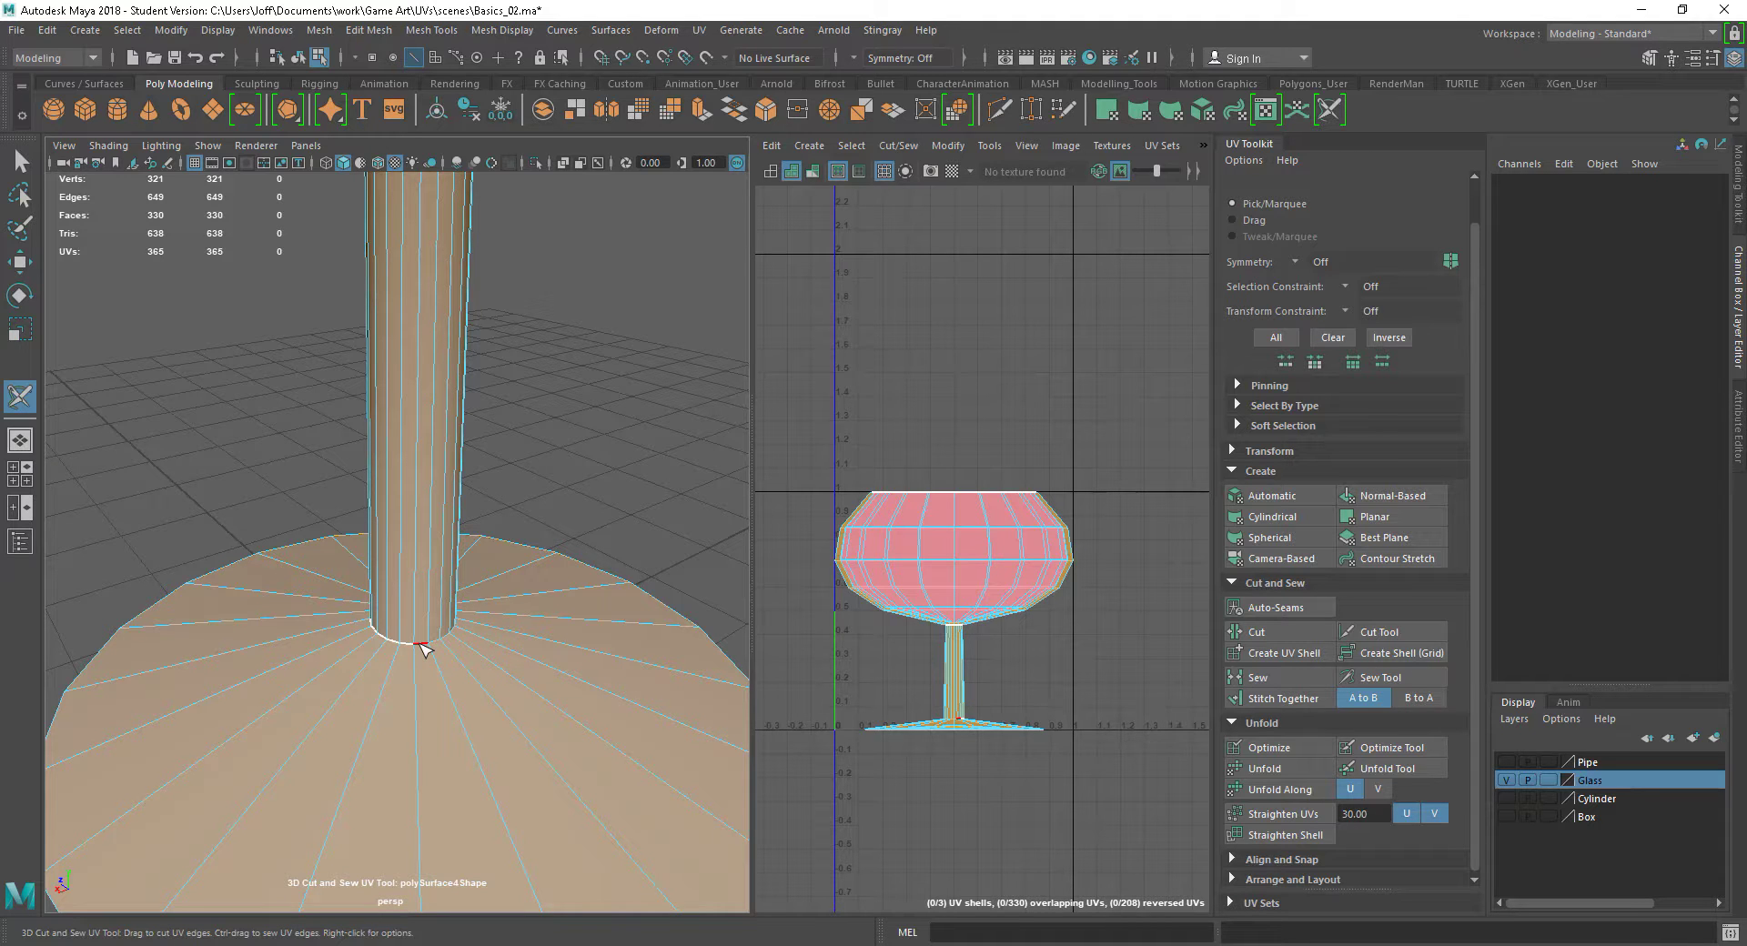
{"action": "double_click", "coordinate": [421, 644]}
Inspect the stem from the foot up to the underside of the bowl
{"action": "right_click_drag", "start_coordinate": [573, 729], "coordinate": [535, 647], "text": "alt"}
{"action": "left_click_drag", "start_coordinate": [535, 646], "coordinate": [511, 643], "text": "alt"}
{"action": "middle_click_drag", "start_coordinate": [432, 441], "coordinate": [460, 728], "text": "alt"}
{"action": "left_click_drag", "start_coordinate": [459, 728], "coordinate": [495, 671], "text": "alt"}
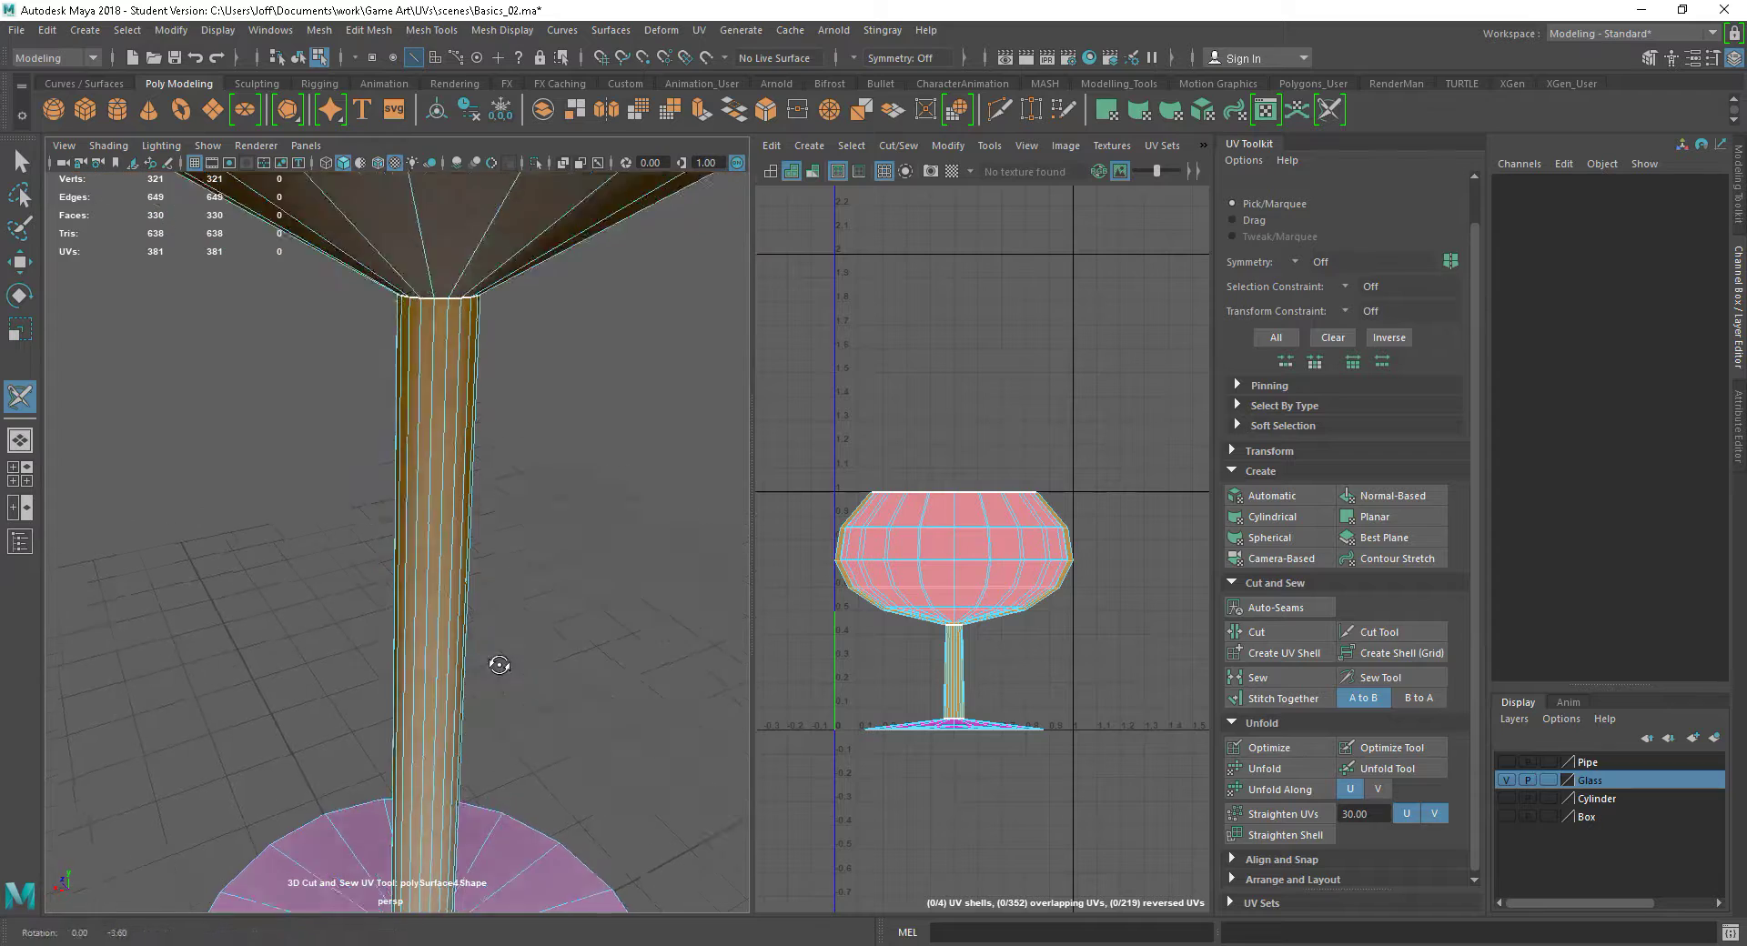
{"action": "right_click_drag", "start_coordinate": [495, 671], "coordinate": [544, 719], "text": "alt"}
{"action": "middle_click_drag", "start_coordinate": [468, 437], "coordinate": [454, 753], "text": "alt"}
{"action": "right_click_drag", "start_coordinate": [453, 752], "coordinate": [460, 717], "text": "alt"}
{"action": "left_click_drag", "start_coordinate": [461, 717], "coordinate": [476, 662], "text": "alt"}
{"action": "middle_click_drag", "start_coordinate": [475, 662], "coordinate": [468, 756], "text": "alt"}
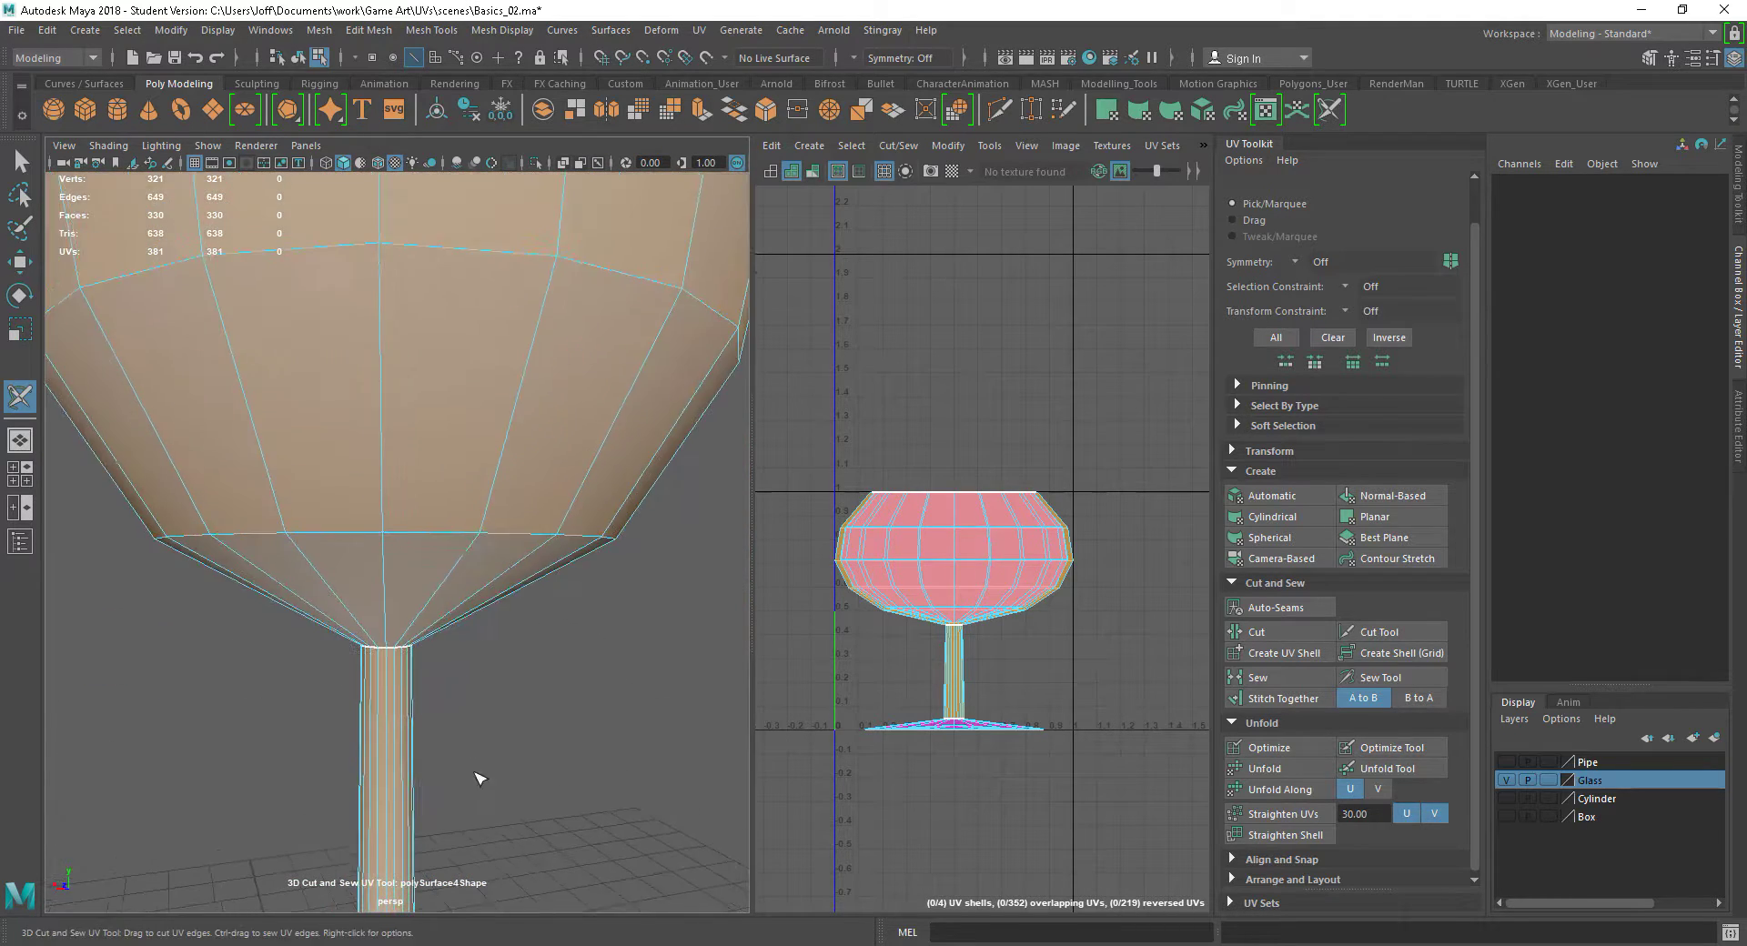
Try a partial vertical UV cut on the bowl's exterior, from the stem up to the middle edge ring, and undo it
{"action": "right_click_drag", "start_coordinate": [468, 756], "coordinate": [481, 739], "text": "alt"}
{"action": "middle_click_drag", "start_coordinate": [480, 739], "coordinate": [525, 842], "text": "alt"}
{"action": "right_click_drag", "start_coordinate": [525, 842], "coordinate": [464, 743], "text": "alt"}
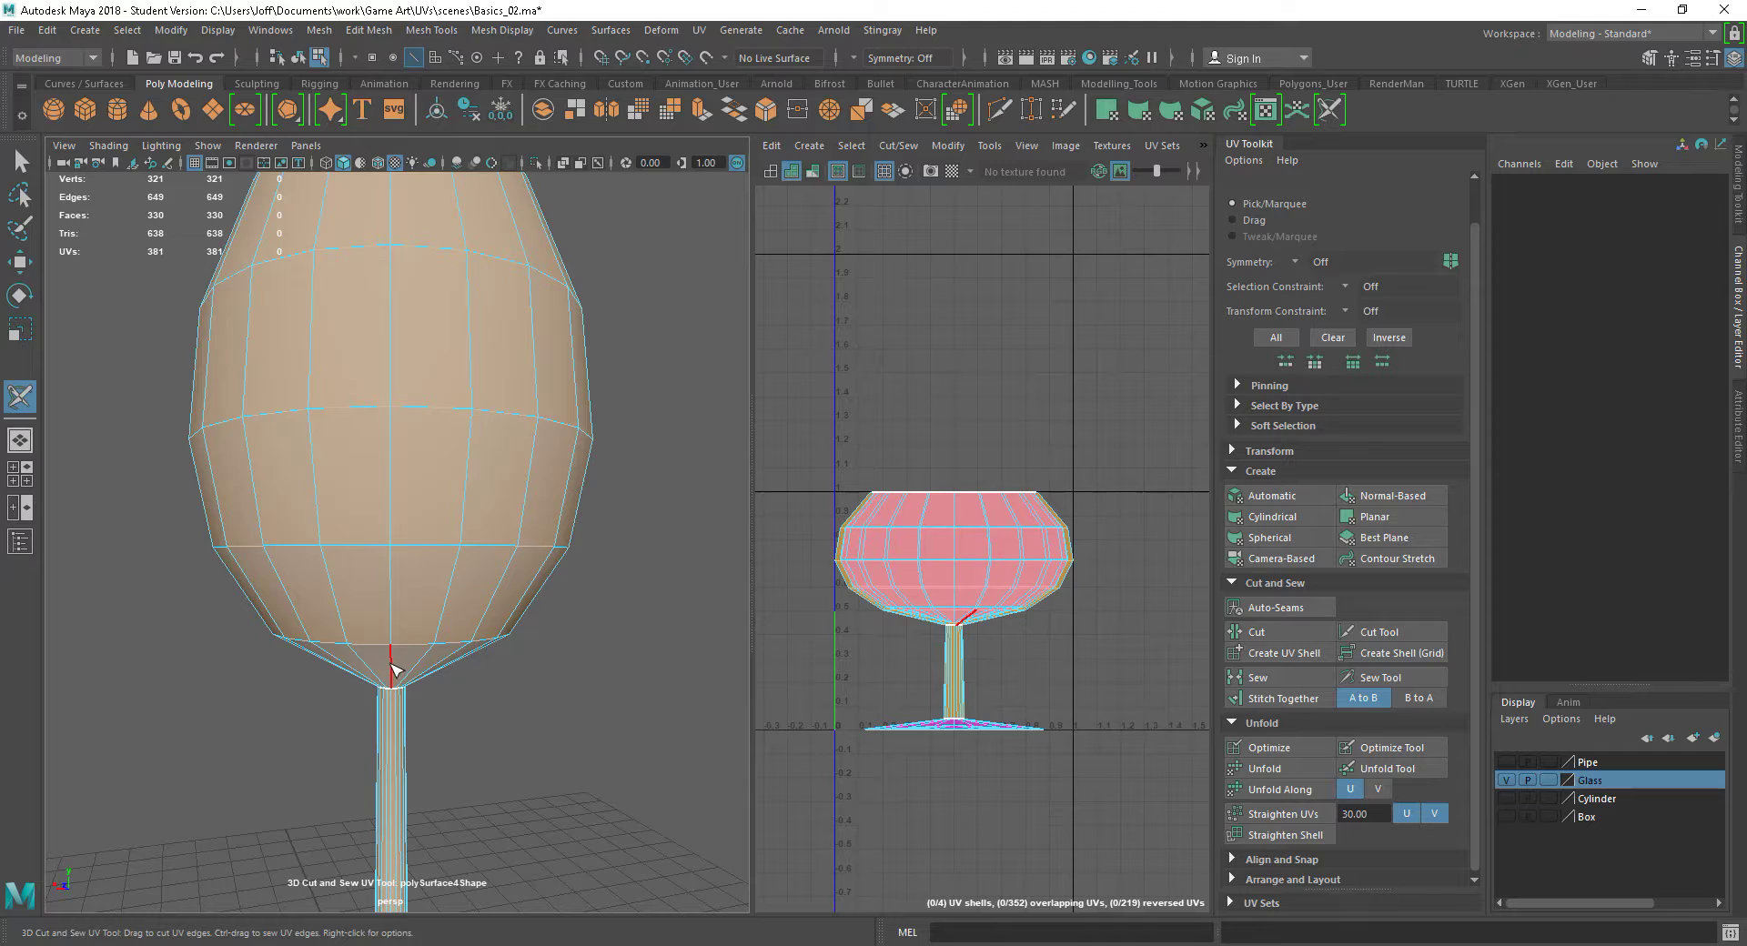
{"action": "double_click", "coordinate": [393, 671]}
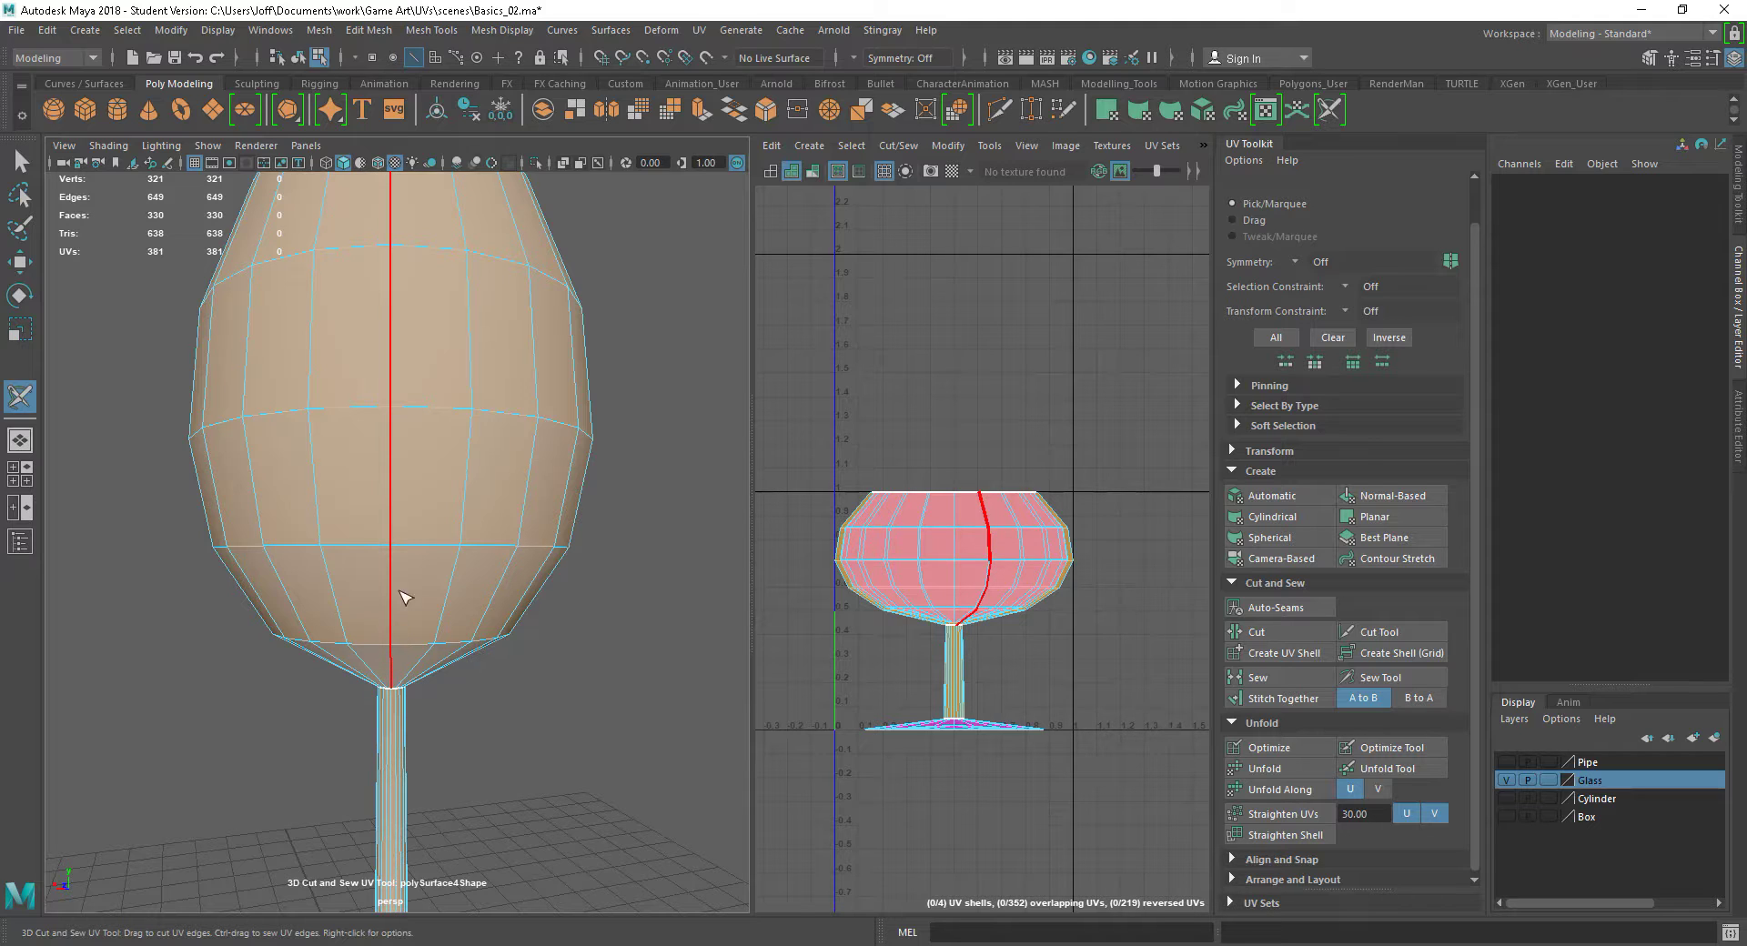
{"action": "left_click_drag", "start_coordinate": [399, 617], "coordinate": [395, 649]}
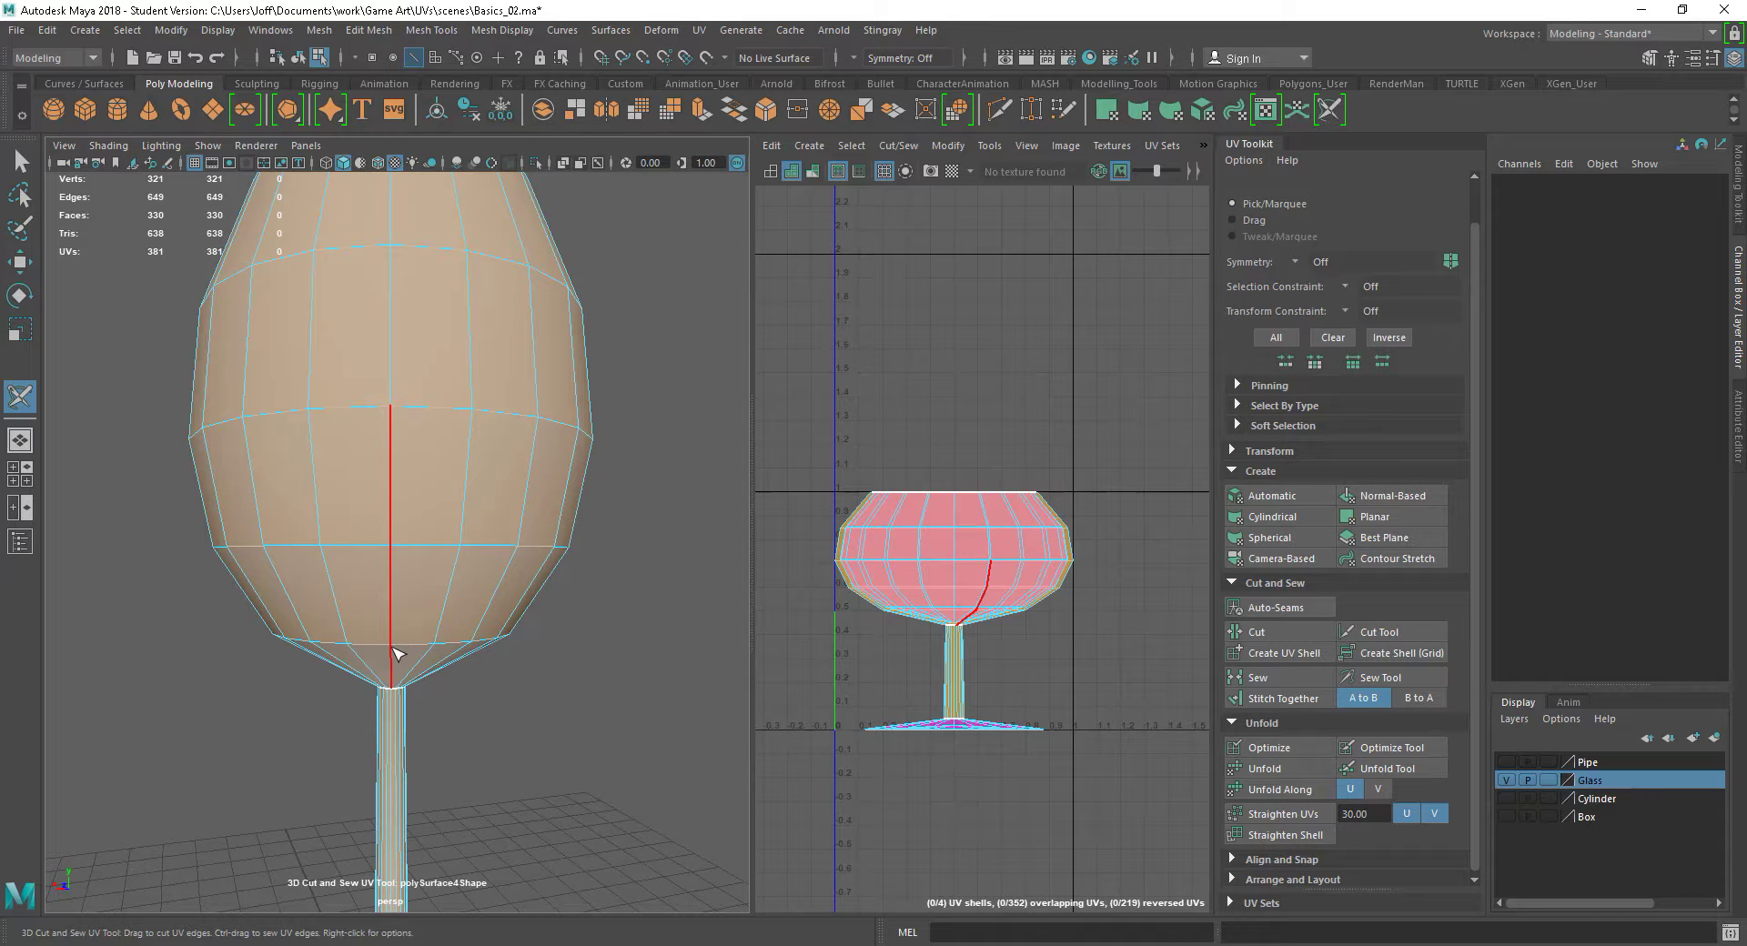
{"action": "left_click_drag", "start_coordinate": [396, 653], "coordinate": [398, 652]}
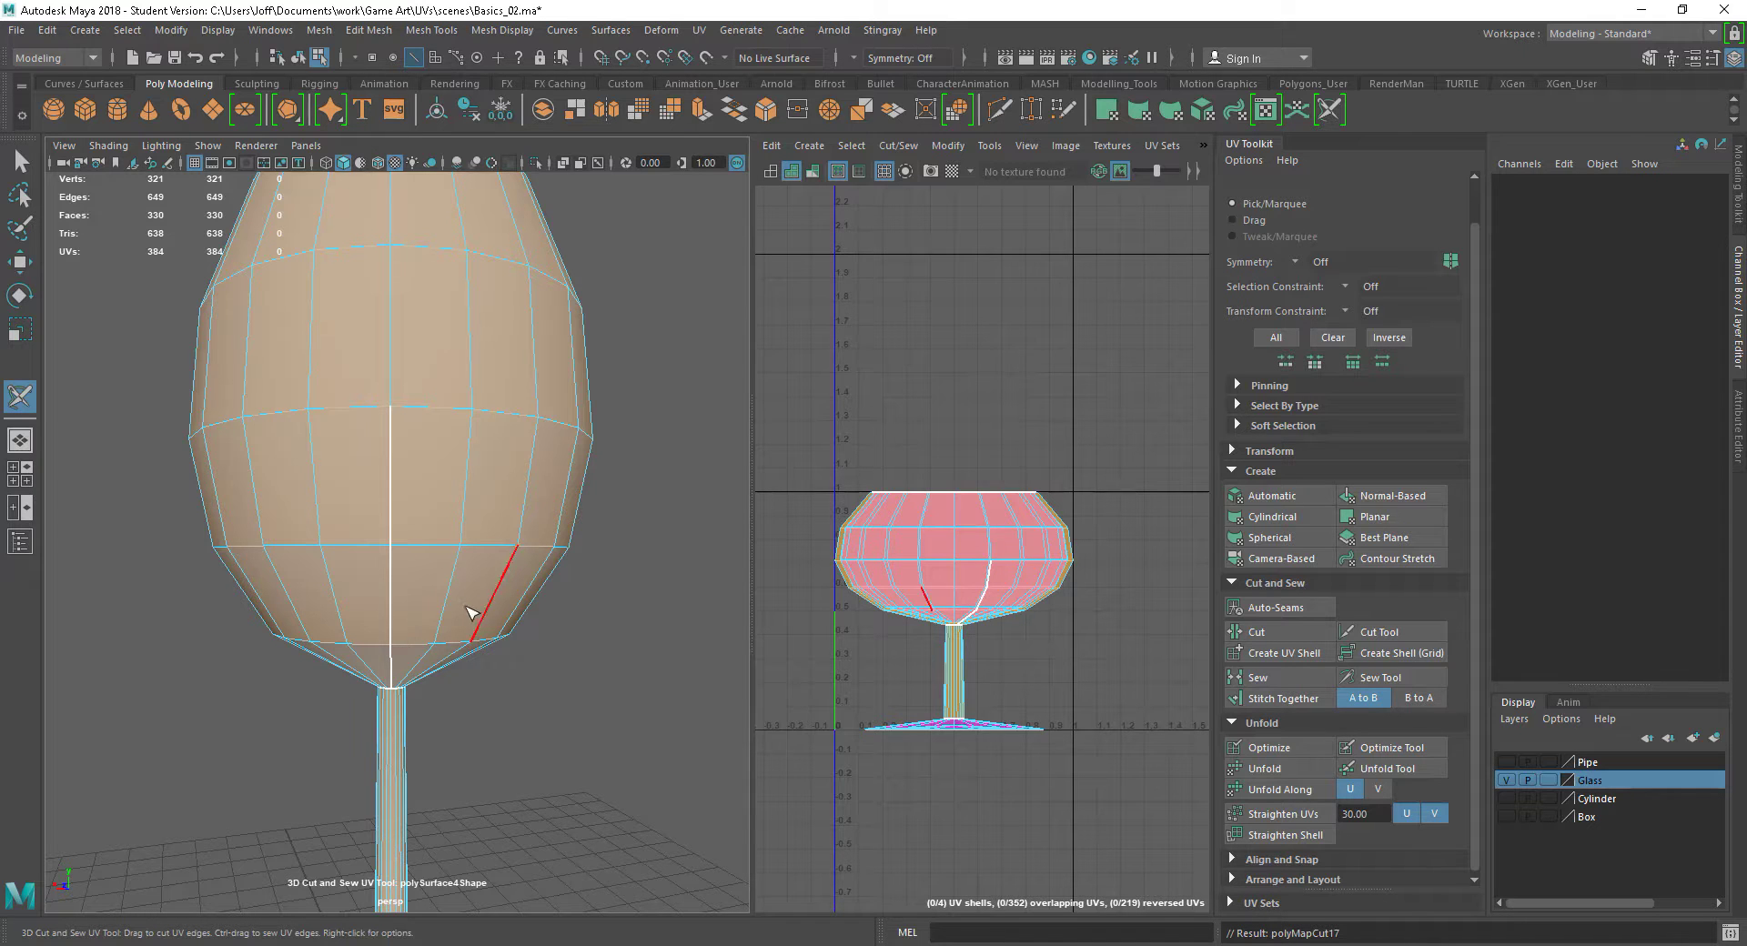
{"action": "key", "text": "ctrl+z"}
Try the full vertical UV edge loop on the bowl's exterior from stem to rim and undo it
{"action": "left_click_drag", "start_coordinate": [523, 664], "coordinate": [482, 607], "text": "alt"}
{"action": "scroll", "coordinate": [468, 604], "scroll_direction": "up", "scroll_amount": 5}
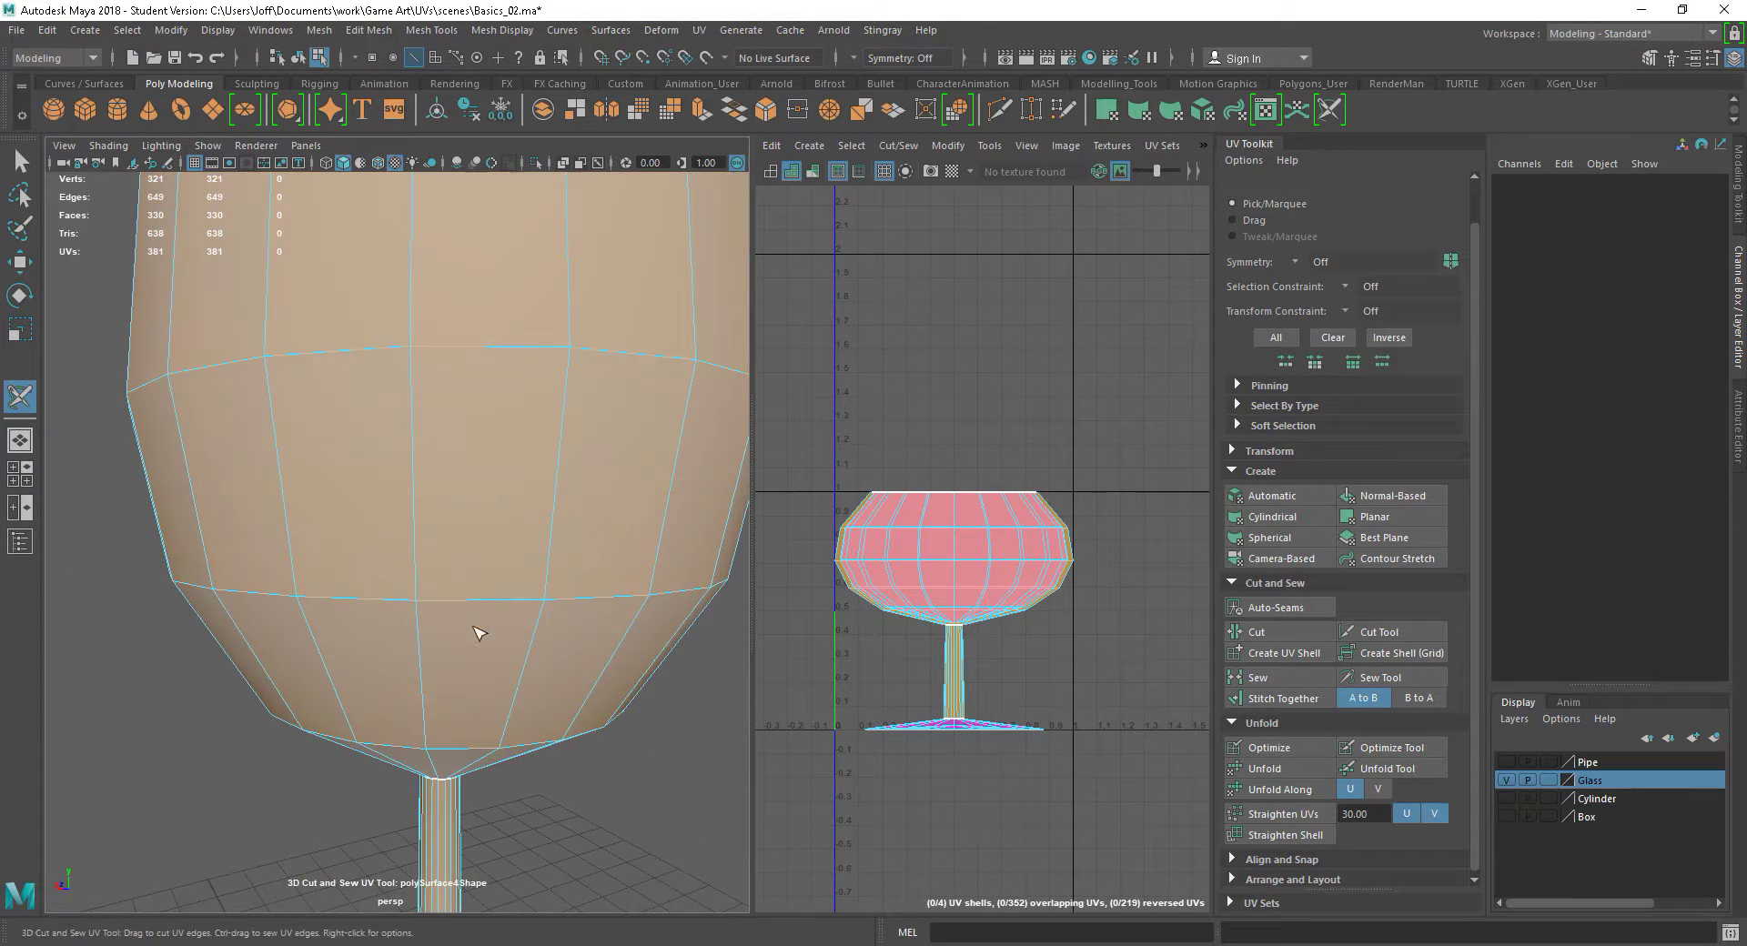
{"action": "left_click_drag", "start_coordinate": [494, 707], "coordinate": [490, 684], "text": "alt"}
{"action": "double_click", "coordinate": [430, 633]}
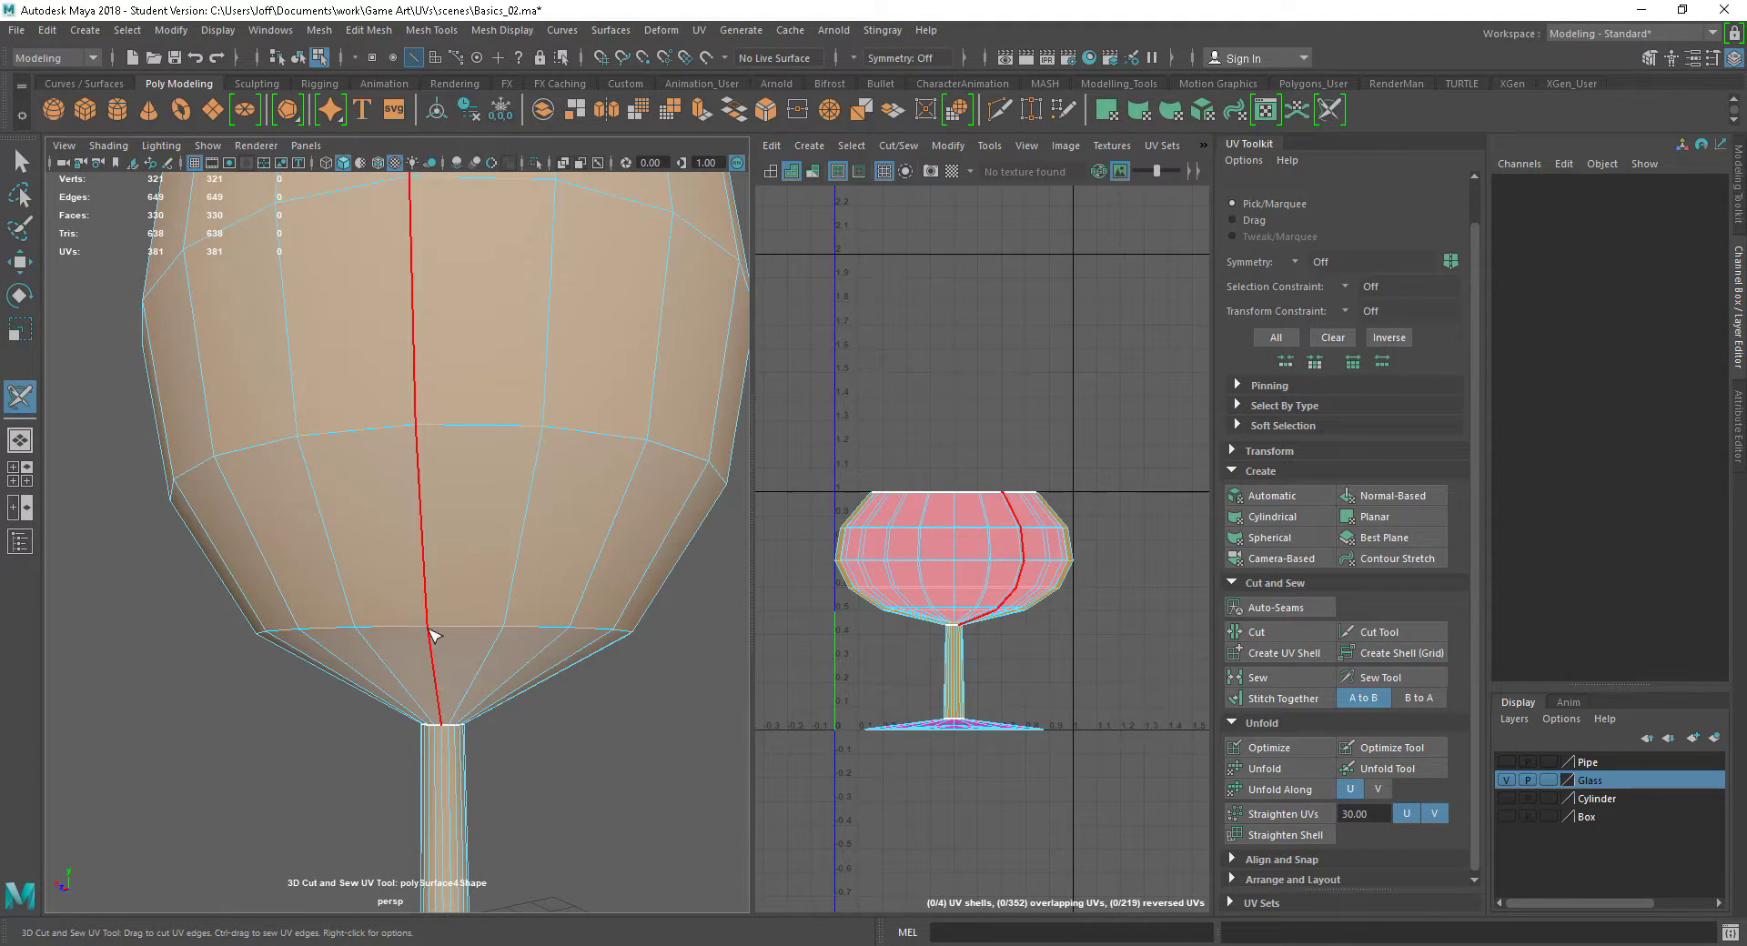
{"action": "scroll", "coordinate": [553, 667], "scroll_direction": "down", "scroll_amount": 3}
{"action": "left_click_drag", "start_coordinate": [553, 667], "coordinate": [516, 664], "text": "alt"}
{"action": "key", "text": "ctrl+z"}
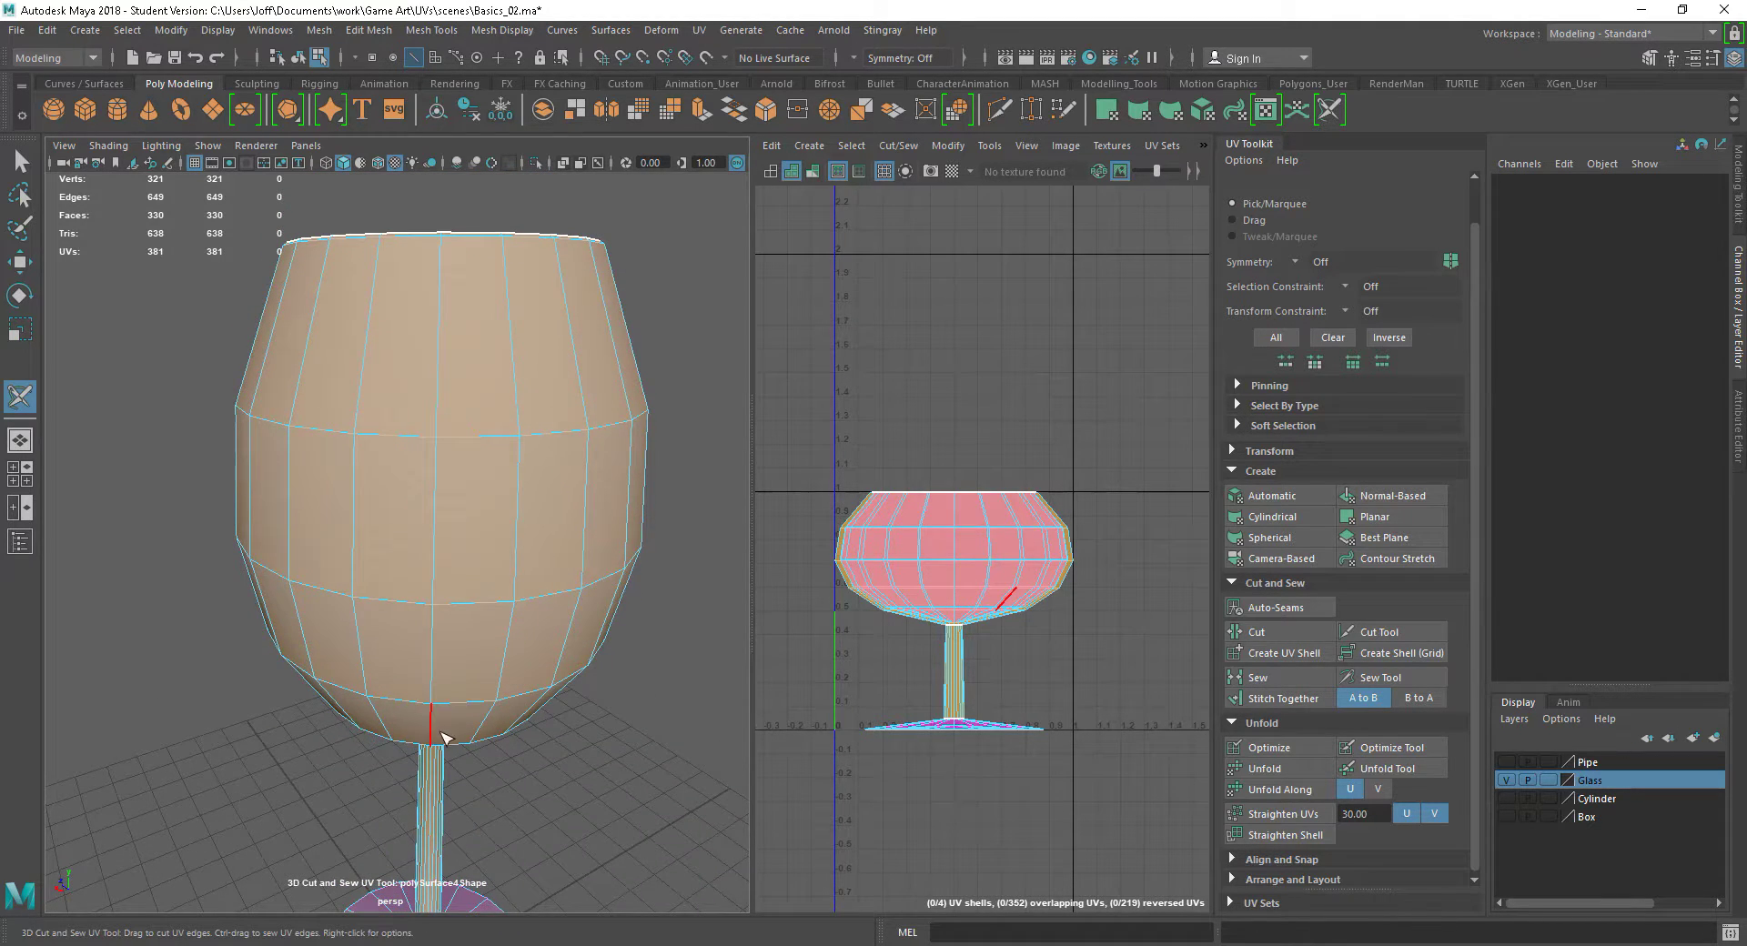
Cut a short vertical run of UV edges on the bowl's exterior, starting at the stem
{"action": "left_click_drag", "start_coordinate": [441, 738], "coordinate": [571, 716], "text": "alt"}
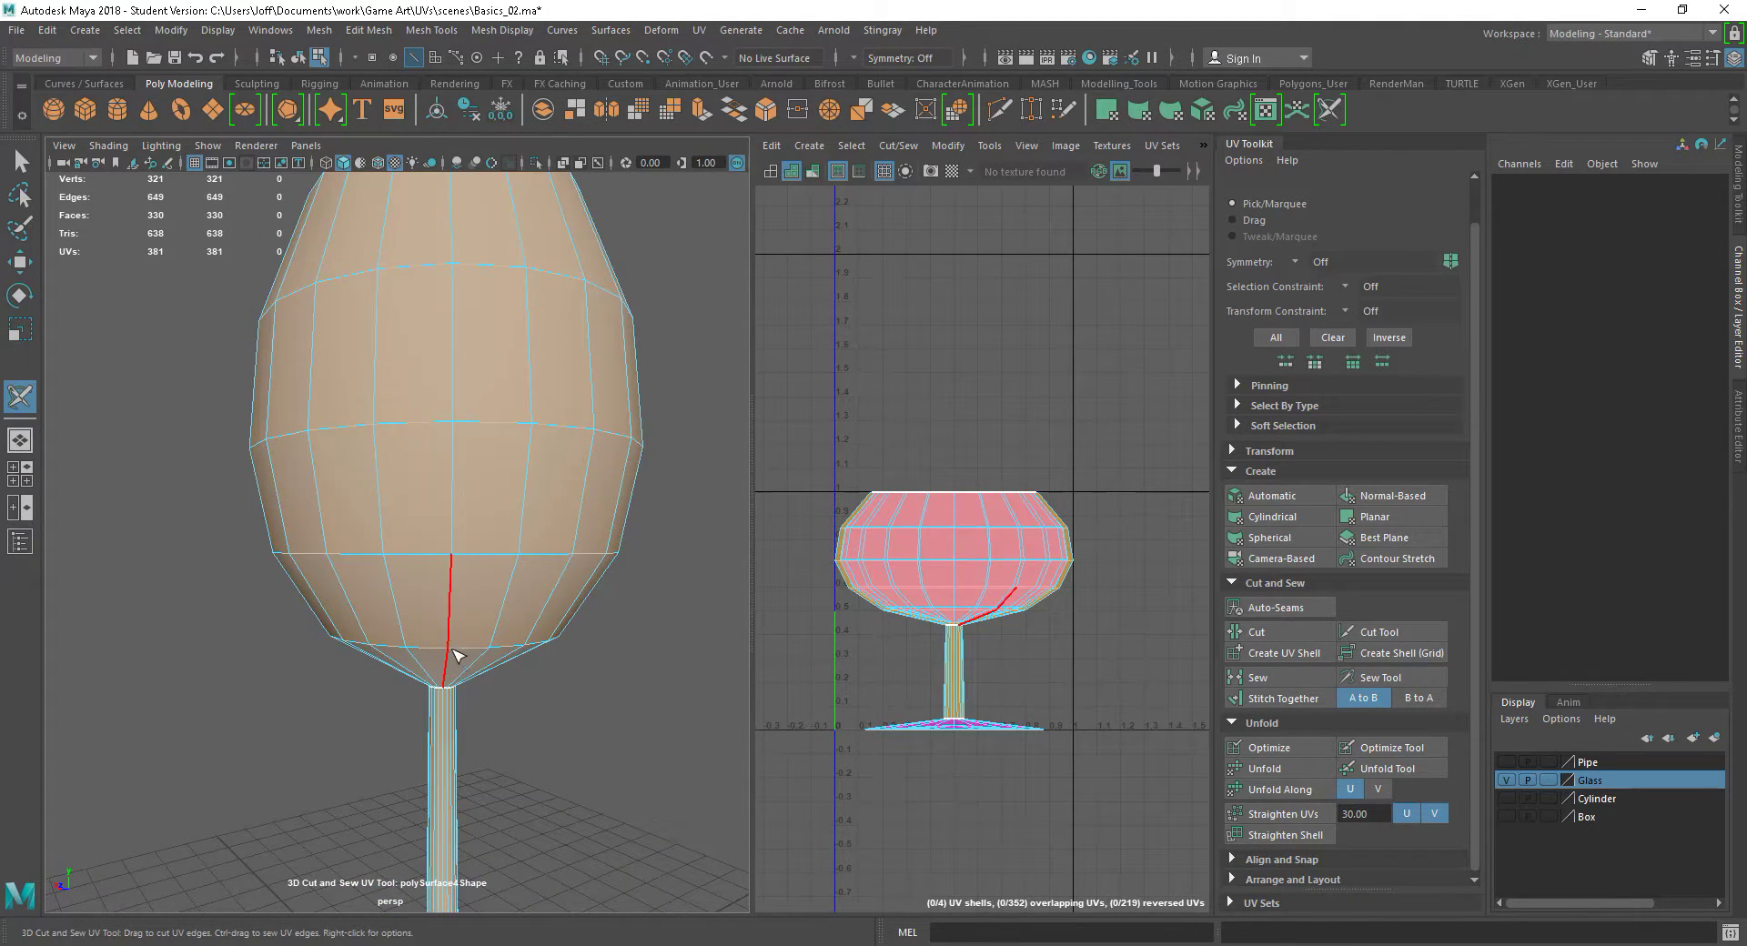
{"action": "left_click_drag", "start_coordinate": [458, 653], "coordinate": [632, 698]}
{"action": "right_click_drag", "start_coordinate": [573, 707], "coordinate": [571, 757], "text": "alt"}
{"action": "left_click_drag", "start_coordinate": [578, 736], "coordinate": [431, 678], "text": "alt"}
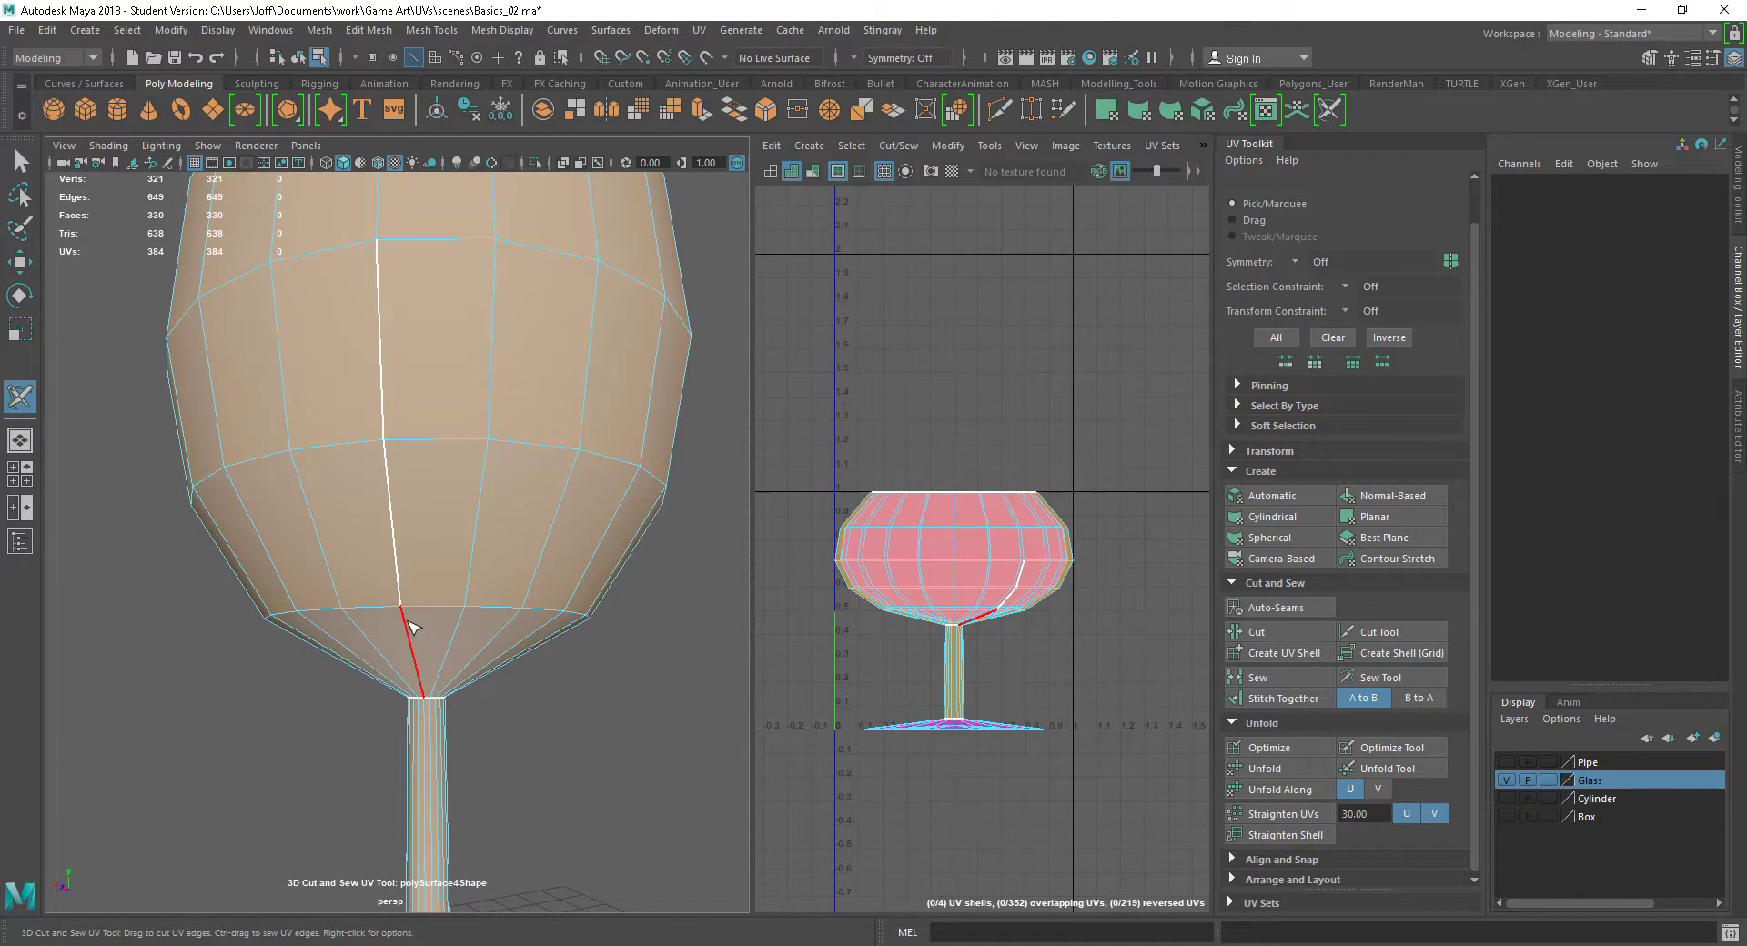
Sew the partial vertical cut on the bowl's exterior back together
{"action": "left_click", "coordinate": [383, 377], "text": "ctrl"}
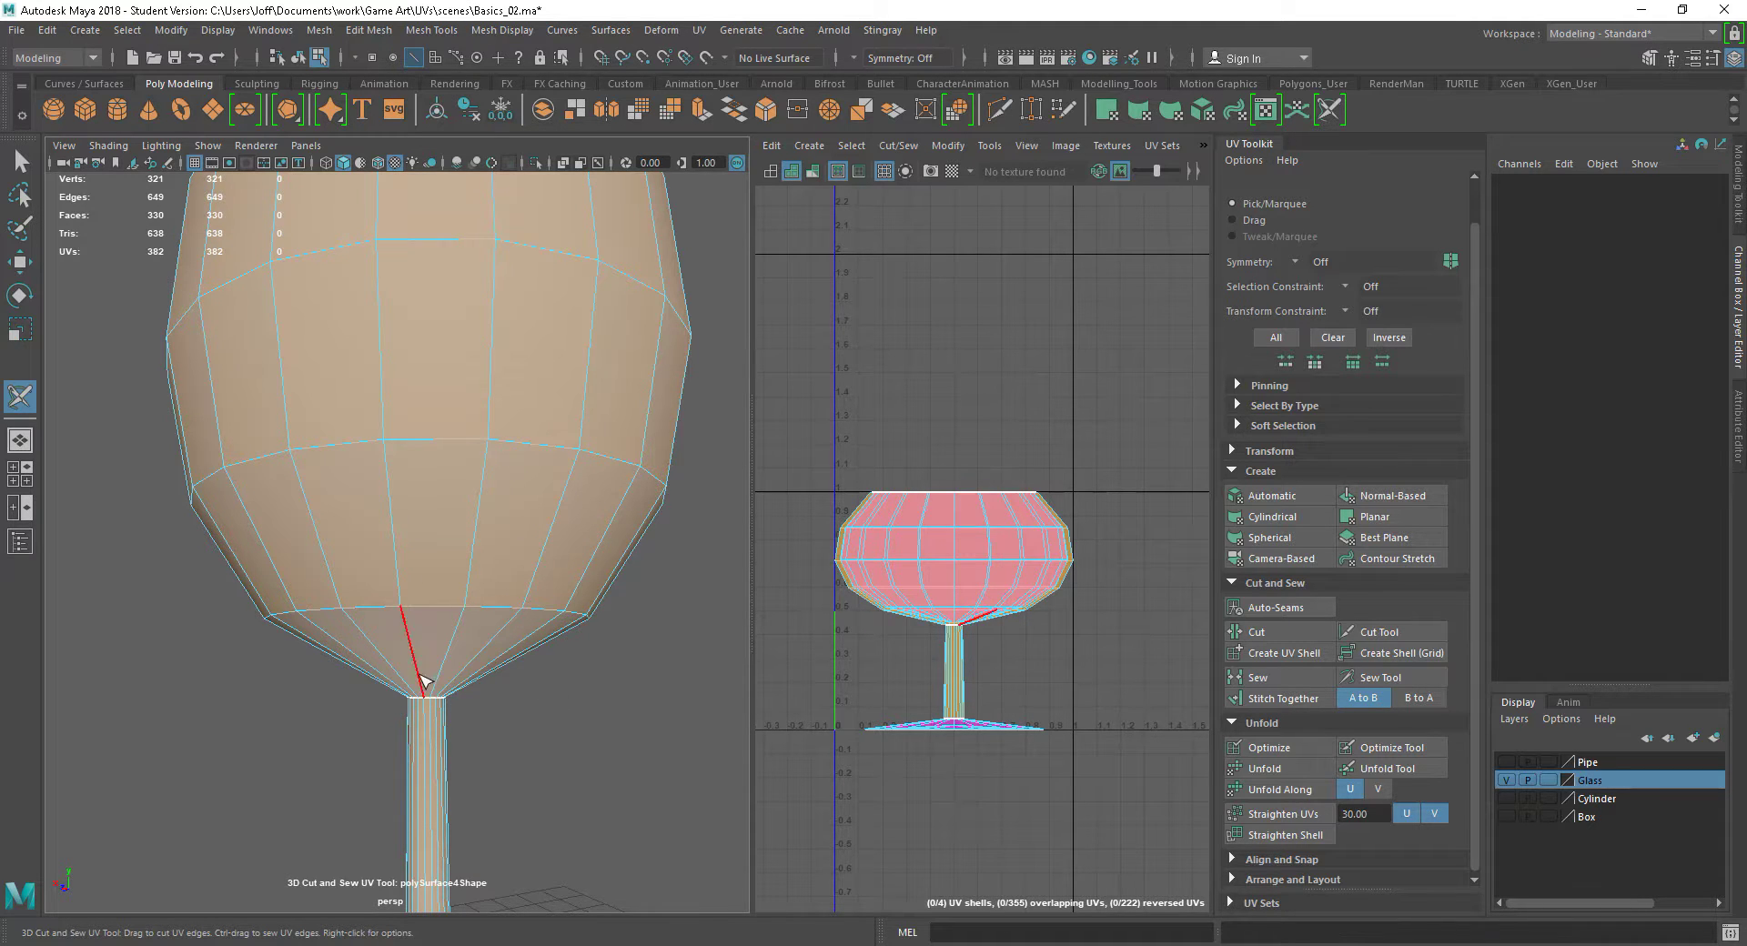
{"action": "left_click_drag", "start_coordinate": [393, 521], "coordinate": [414, 537], "text": "alt"}
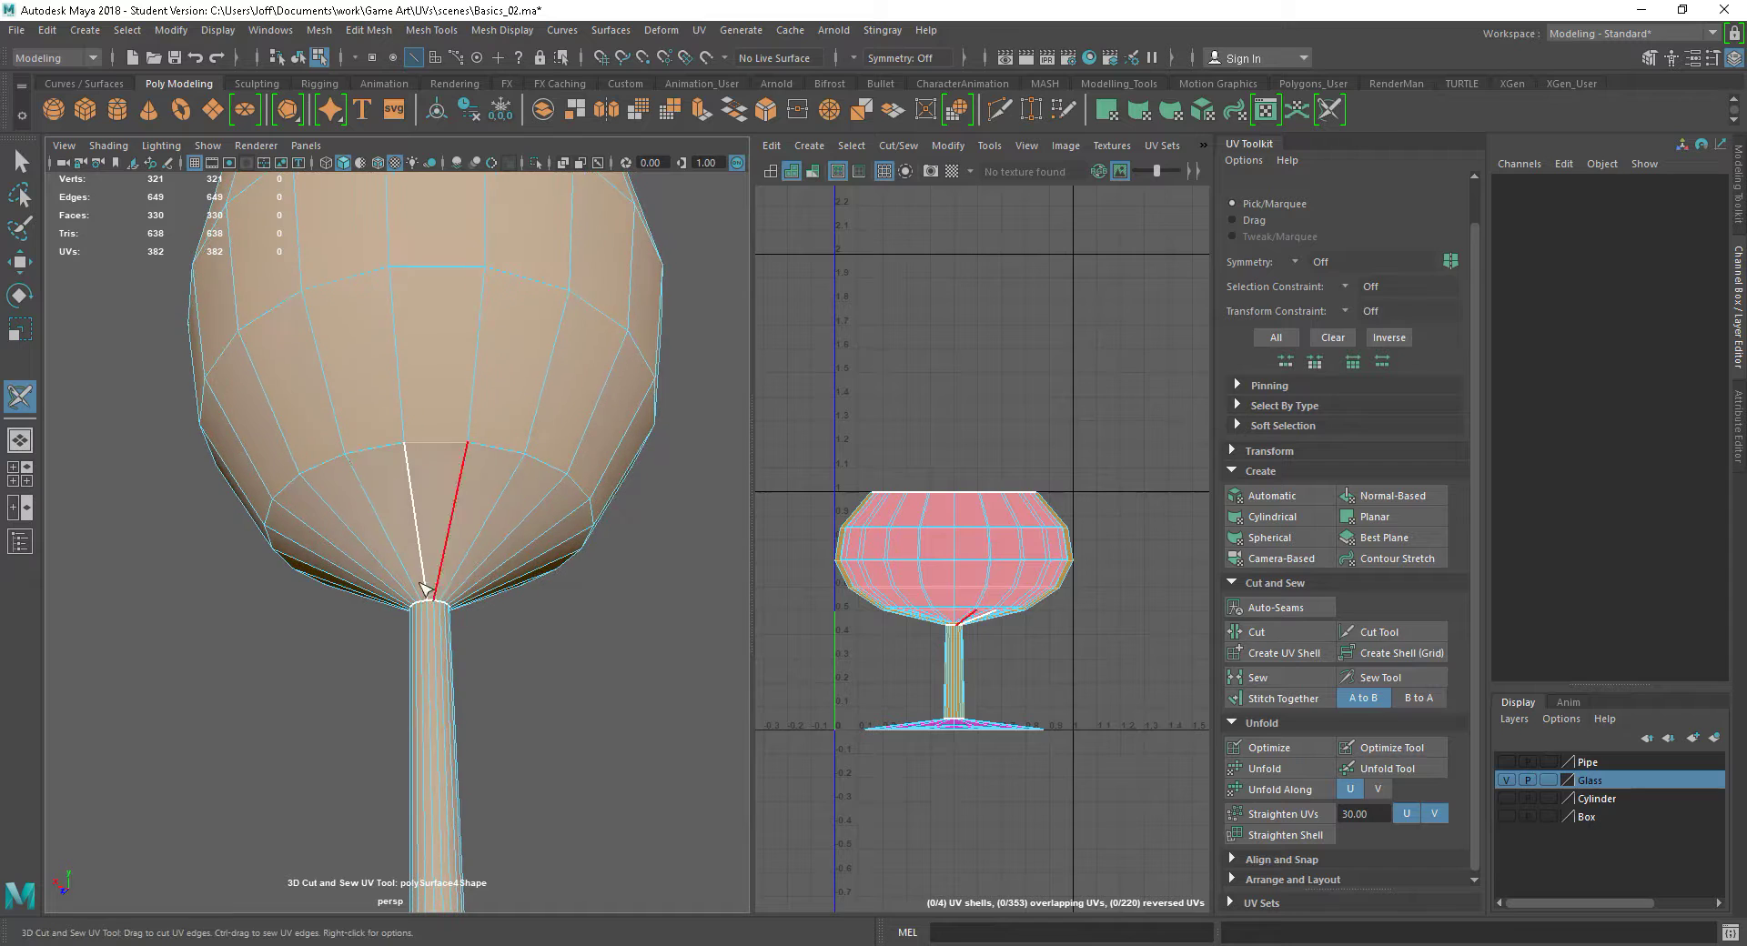
{"action": "left_click_drag", "start_coordinate": [568, 674], "coordinate": [516, 698], "text": "alt"}
{"action": "left_click_drag", "start_coordinate": [503, 435], "coordinate": [520, 519]}
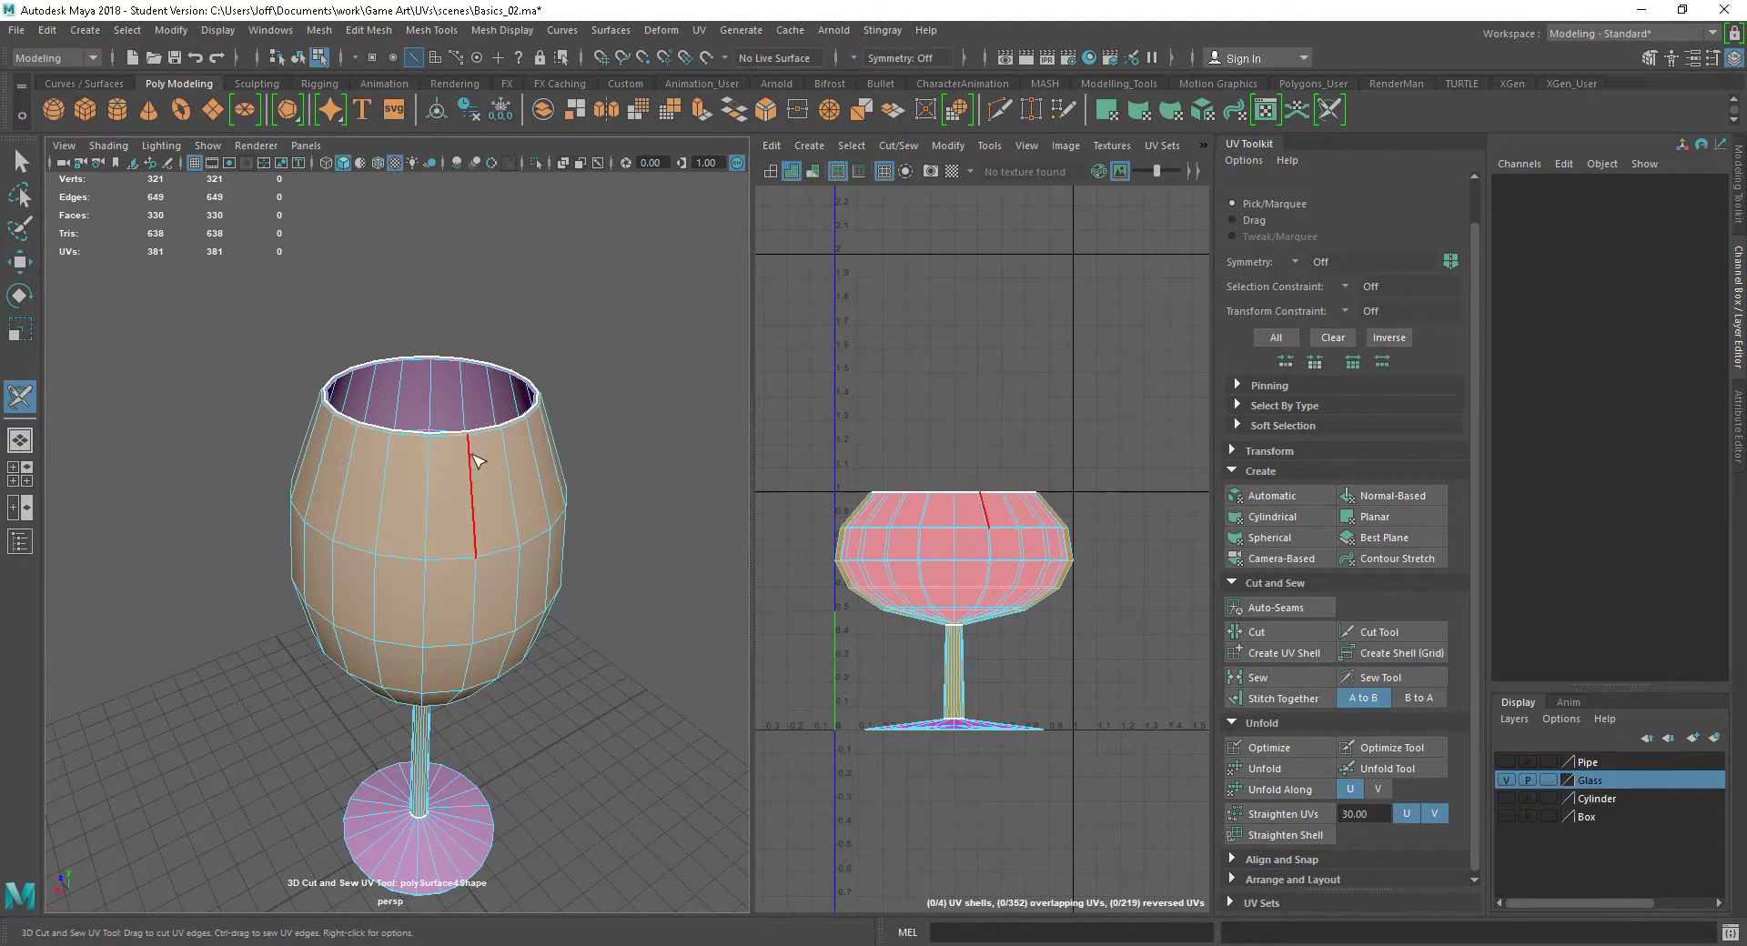
Cut one full vertical line of UV edges on the bowl's exterior, from the rim down to the stem
{"action": "left_click_drag", "start_coordinate": [616, 427], "coordinate": [441, 444], "text": "alt"}
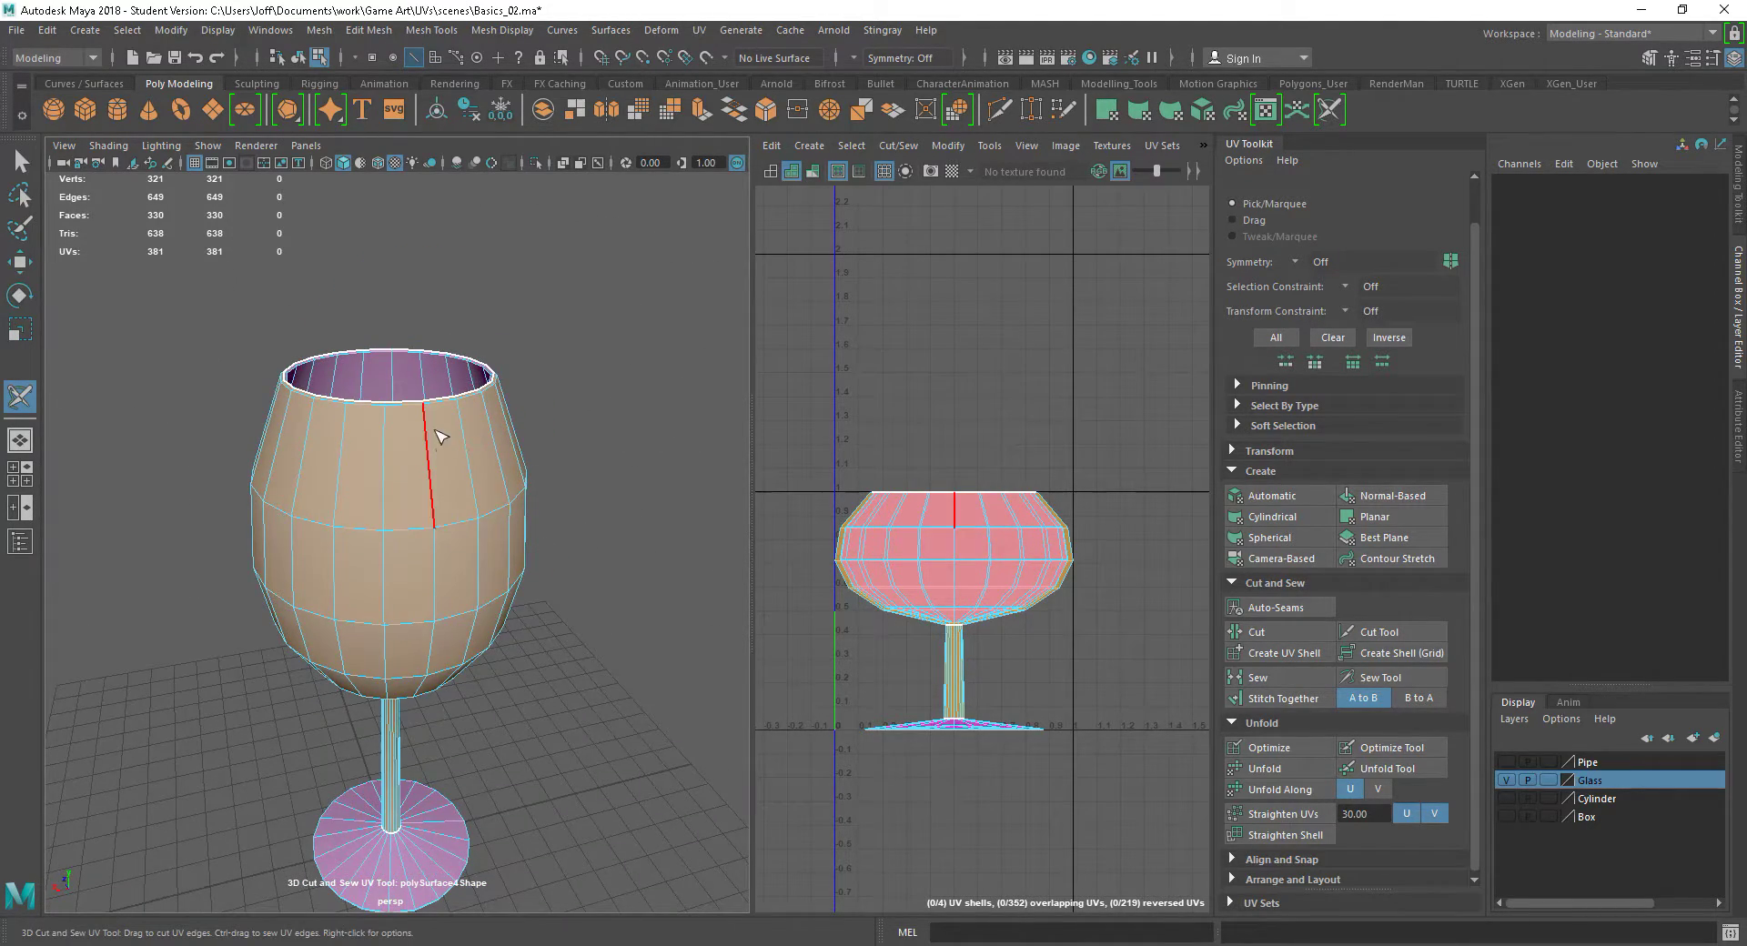
{"action": "left_click_drag", "start_coordinate": [490, 544], "coordinate": [564, 711], "text": "alt"}
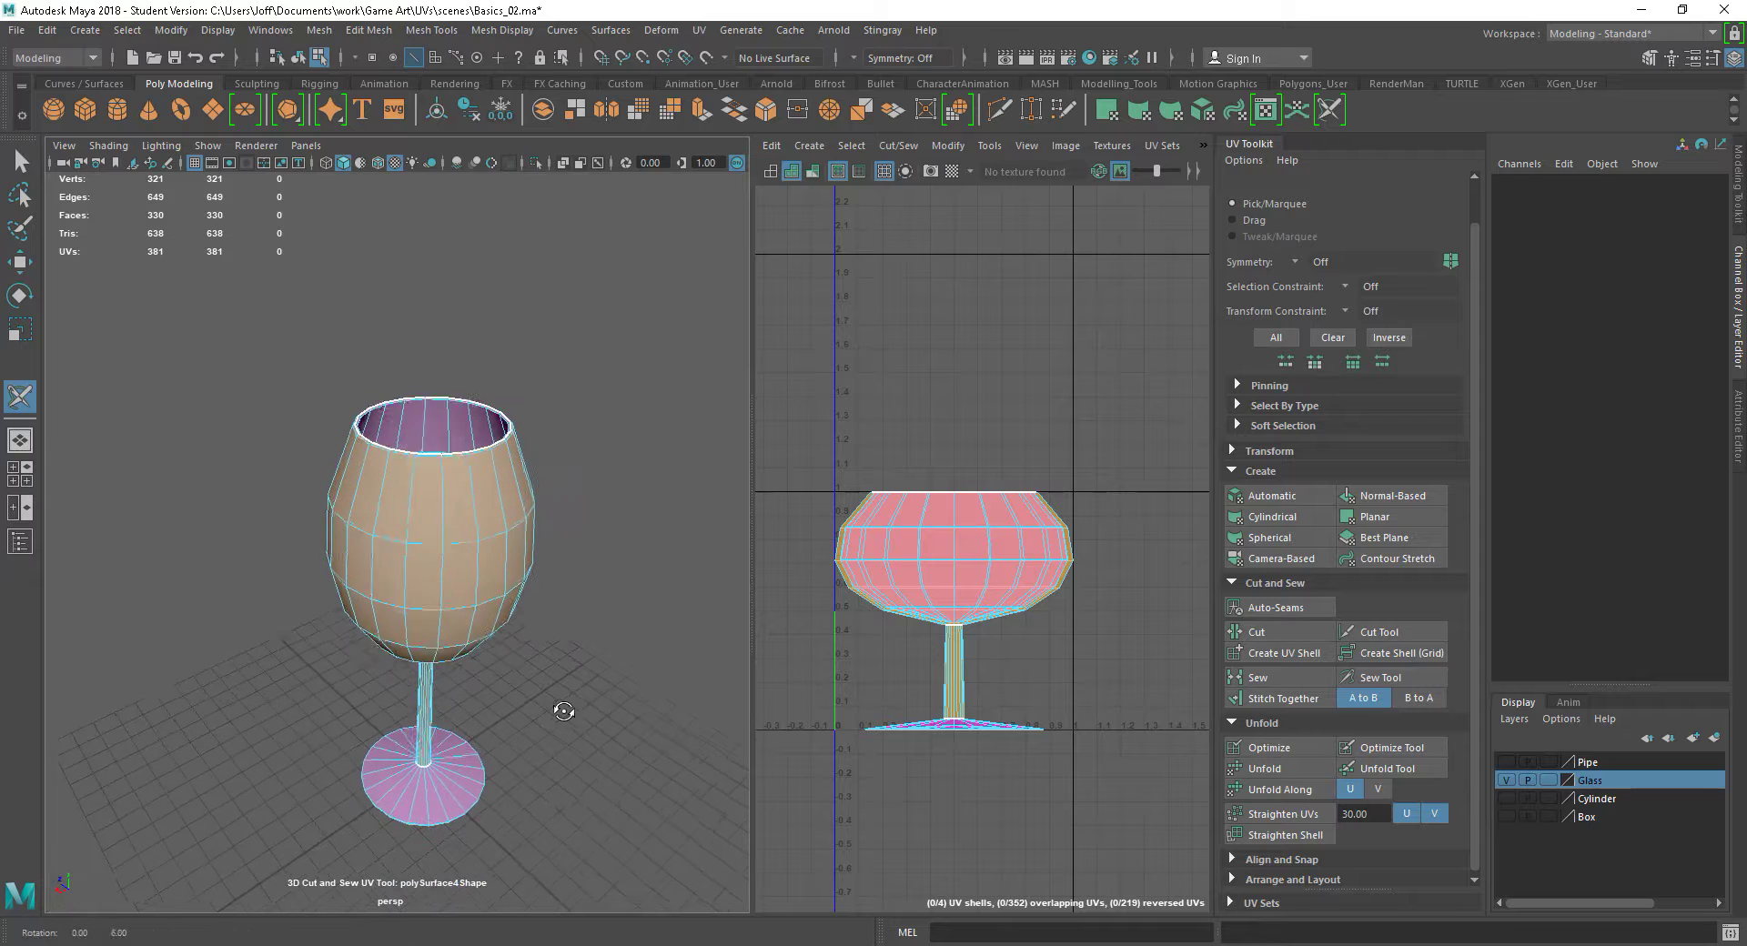
{"action": "left_click_drag", "start_coordinate": [317, 541], "coordinate": [533, 429], "text": "alt"}
{"action": "scroll", "coordinate": [565, 515], "scroll_direction": "up", "scroll_amount": 3}
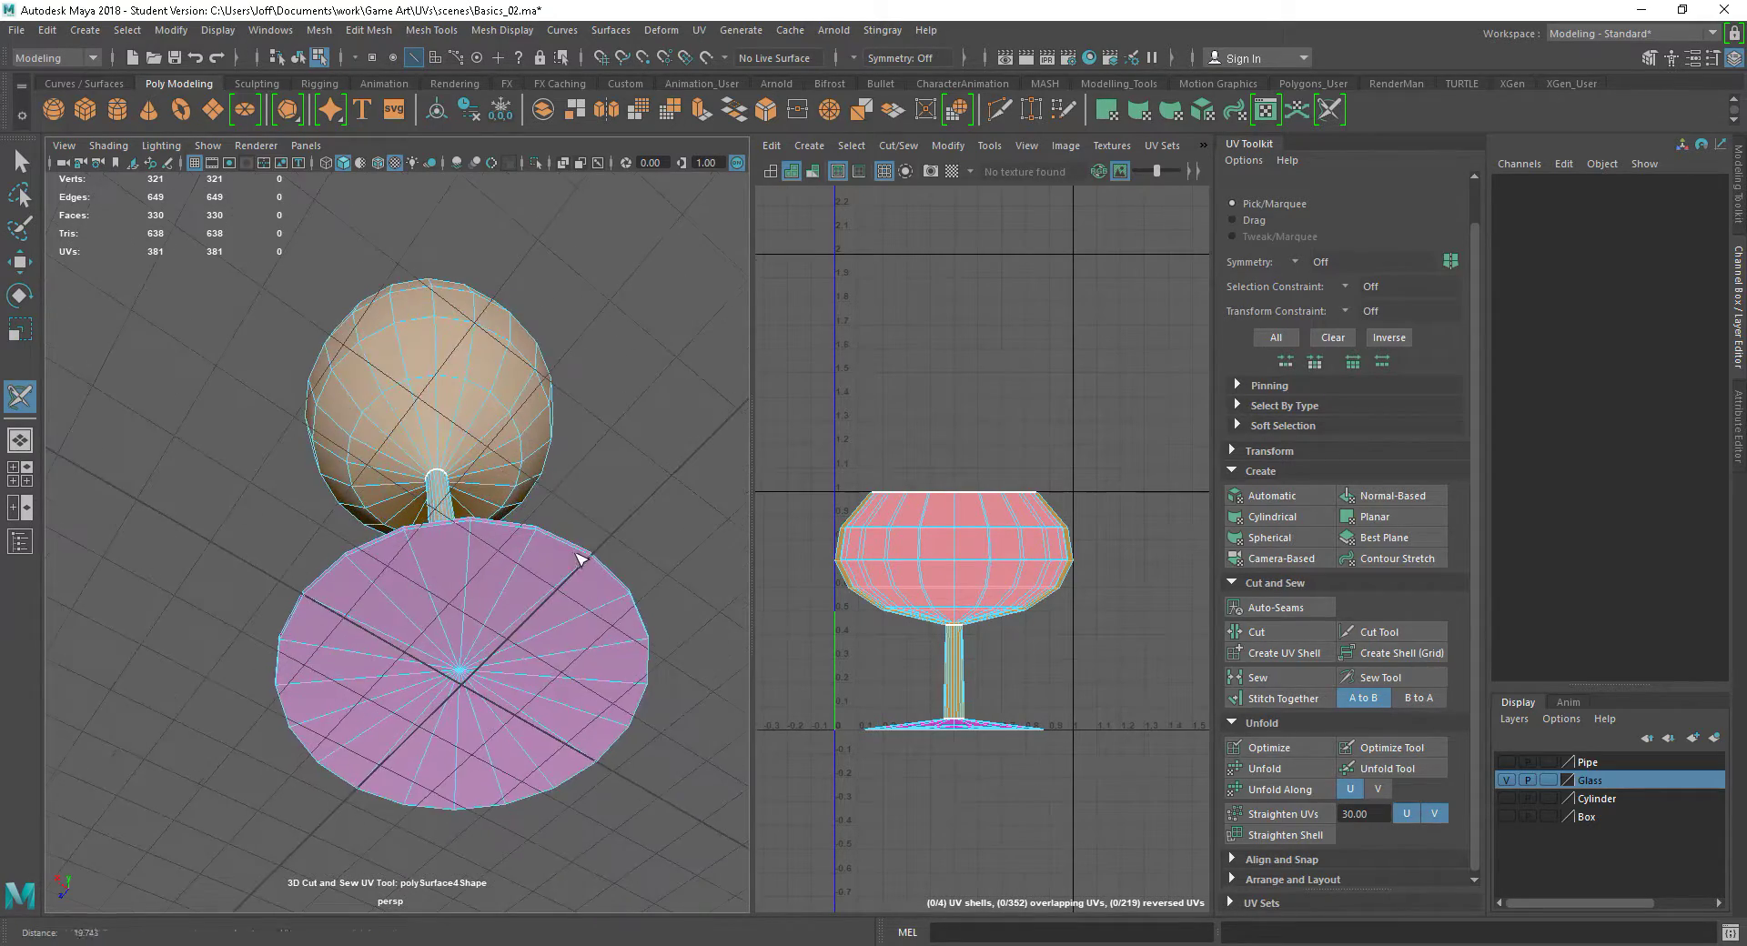
{"action": "middle_click_drag", "start_coordinate": [573, 554], "coordinate": [574, 620], "text": "alt"}
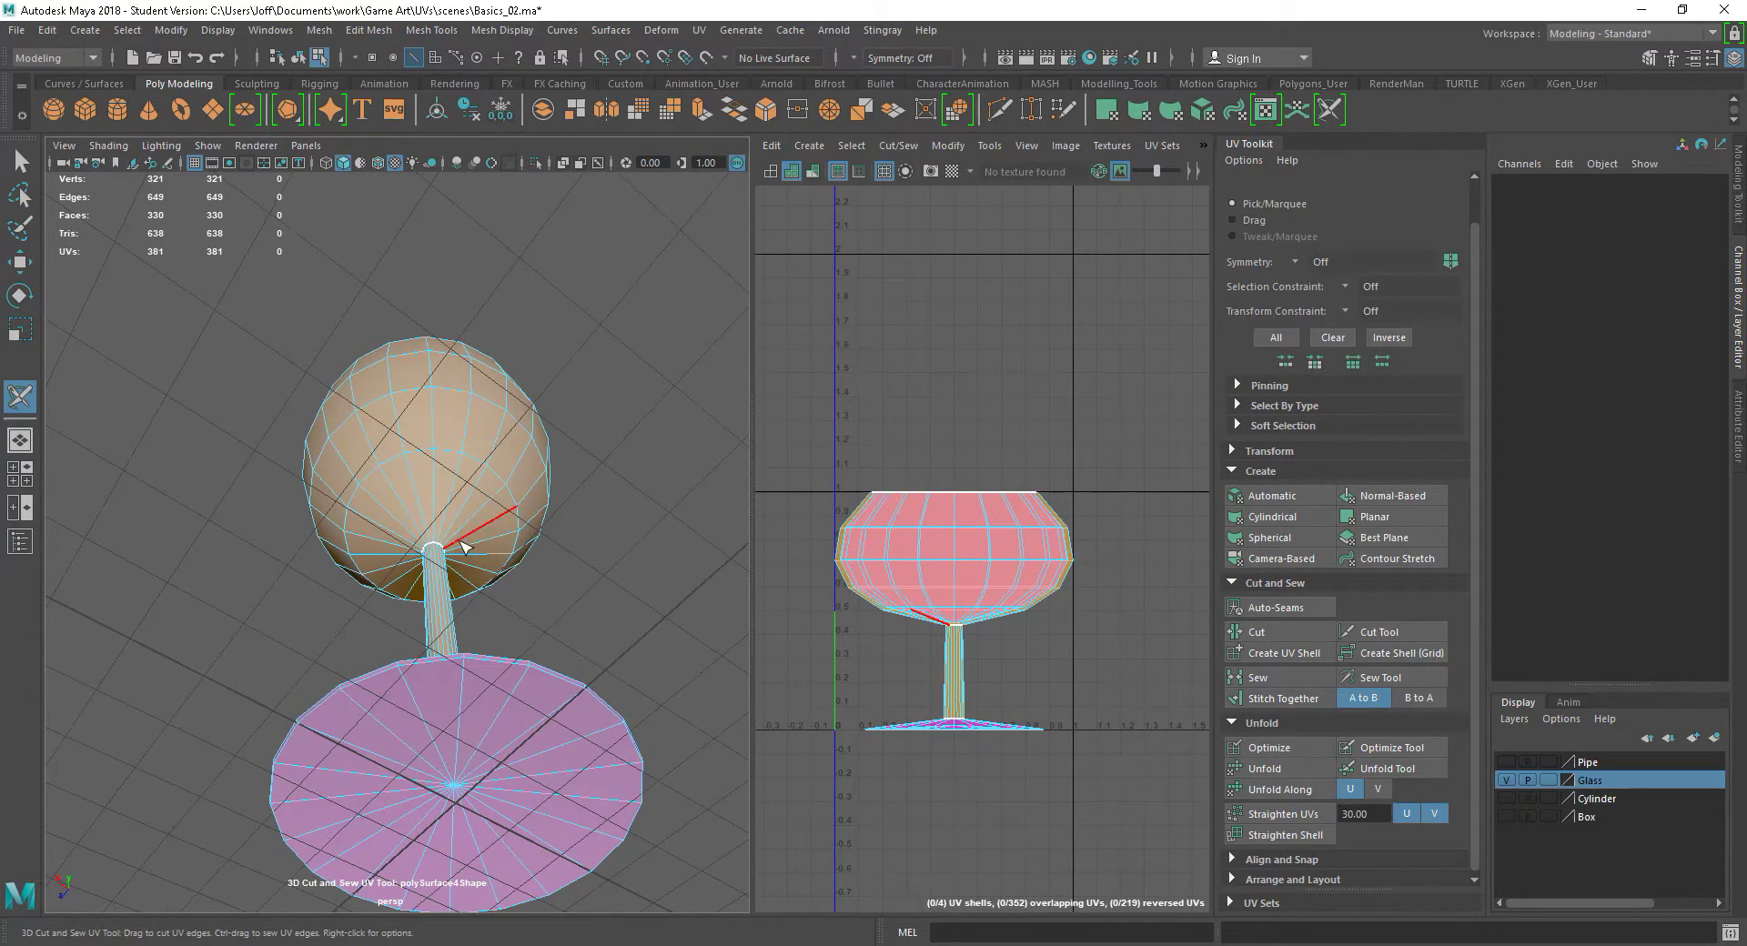
{"action": "left_click_drag", "start_coordinate": [678, 599], "coordinate": [459, 612], "text": "alt"}
{"action": "left_click_drag", "start_coordinate": [571, 684], "coordinate": [392, 507], "text": "alt"}
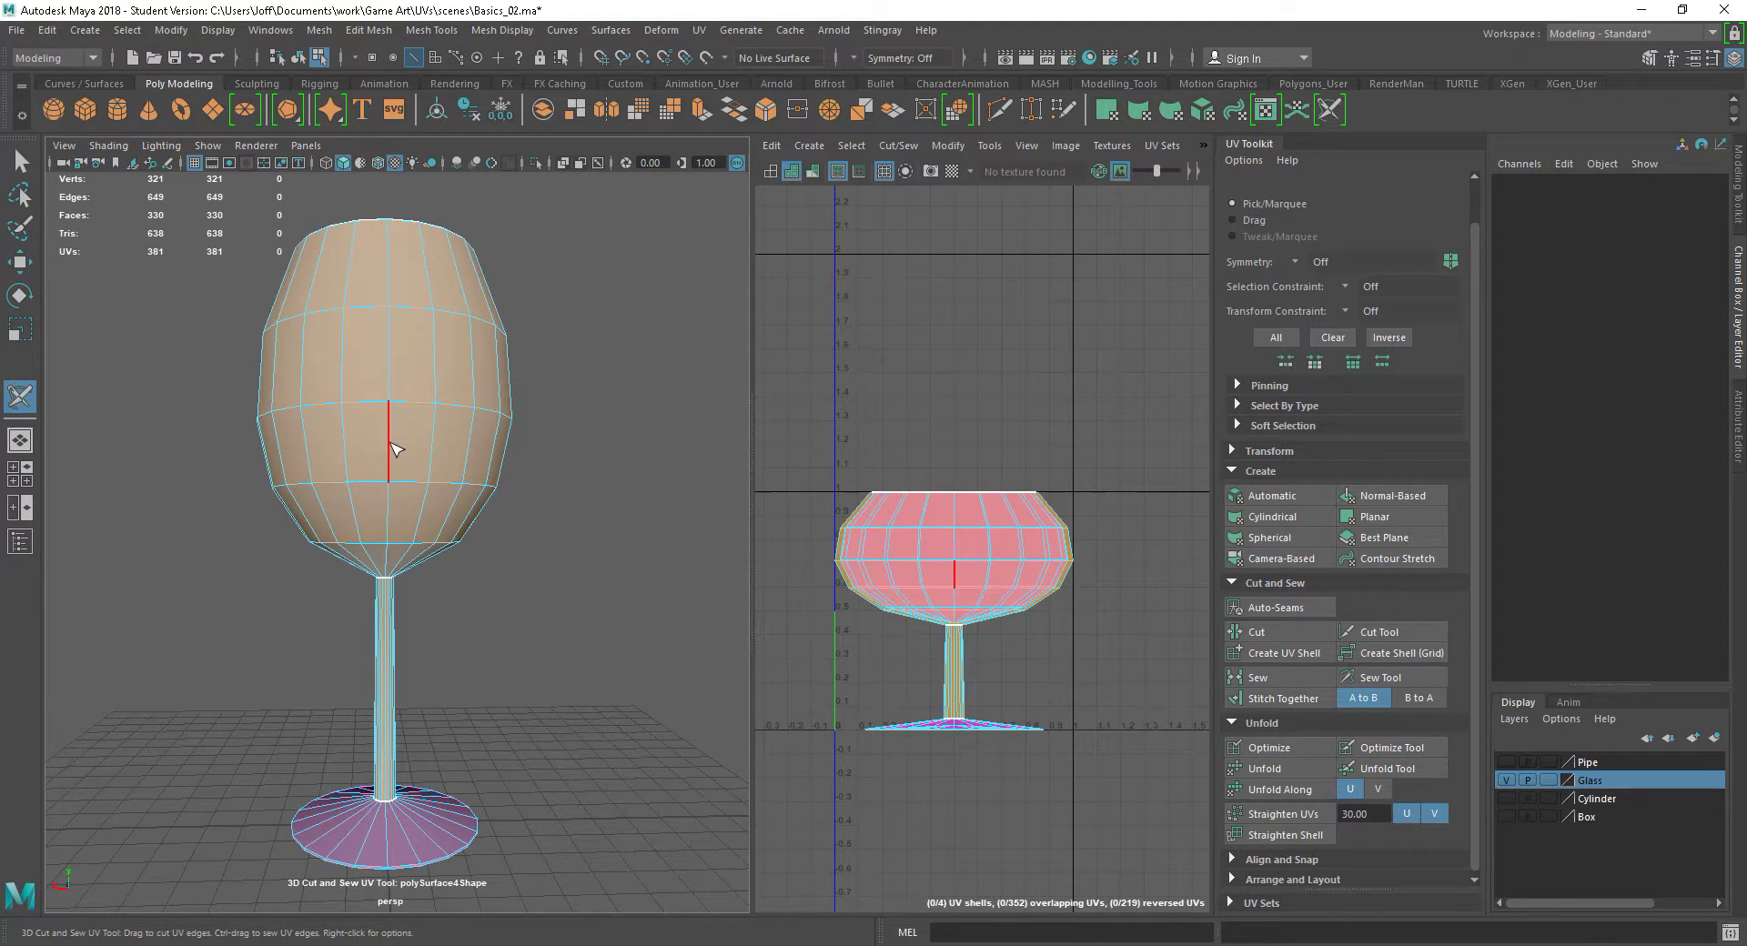
{"action": "double_click", "coordinate": [389, 443]}
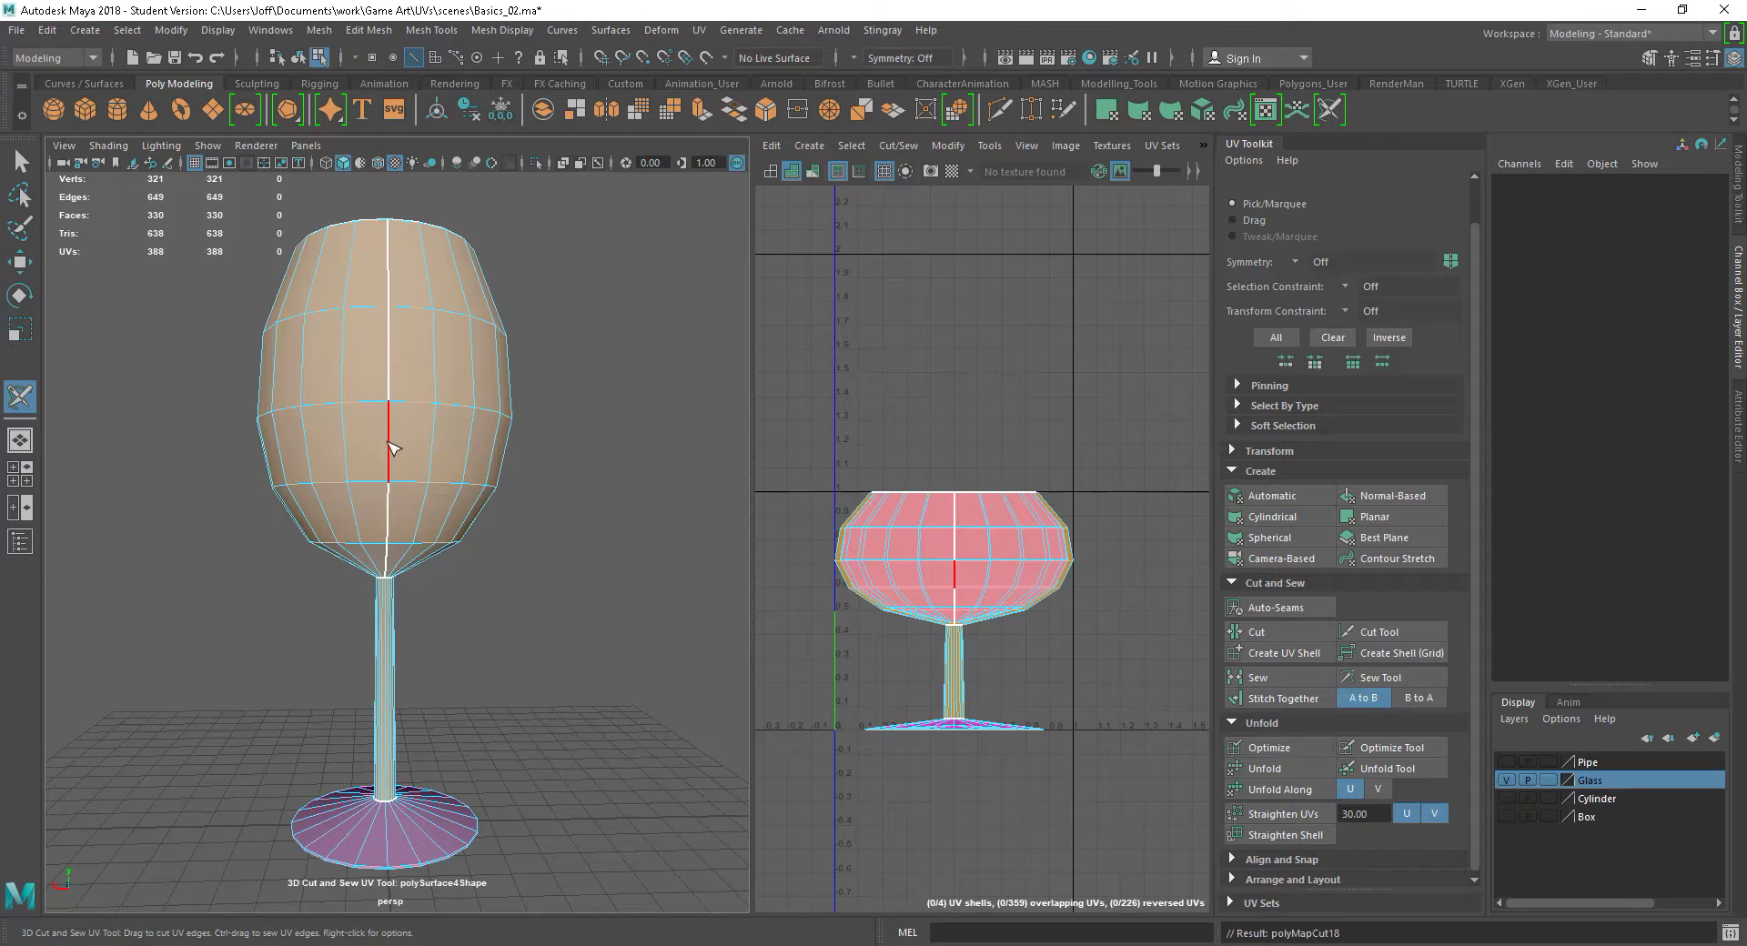
Examine the vertical exterior seam of the bowl up to where it meets the rim
{"action": "left_click_drag", "start_coordinate": [481, 459], "coordinate": [500, 494], "text": "alt"}
{"action": "right_click_drag", "start_coordinate": [501, 494], "coordinate": [633, 561], "text": "alt"}
{"action": "left_click_drag", "start_coordinate": [634, 562], "coordinate": [561, 654], "text": "alt"}
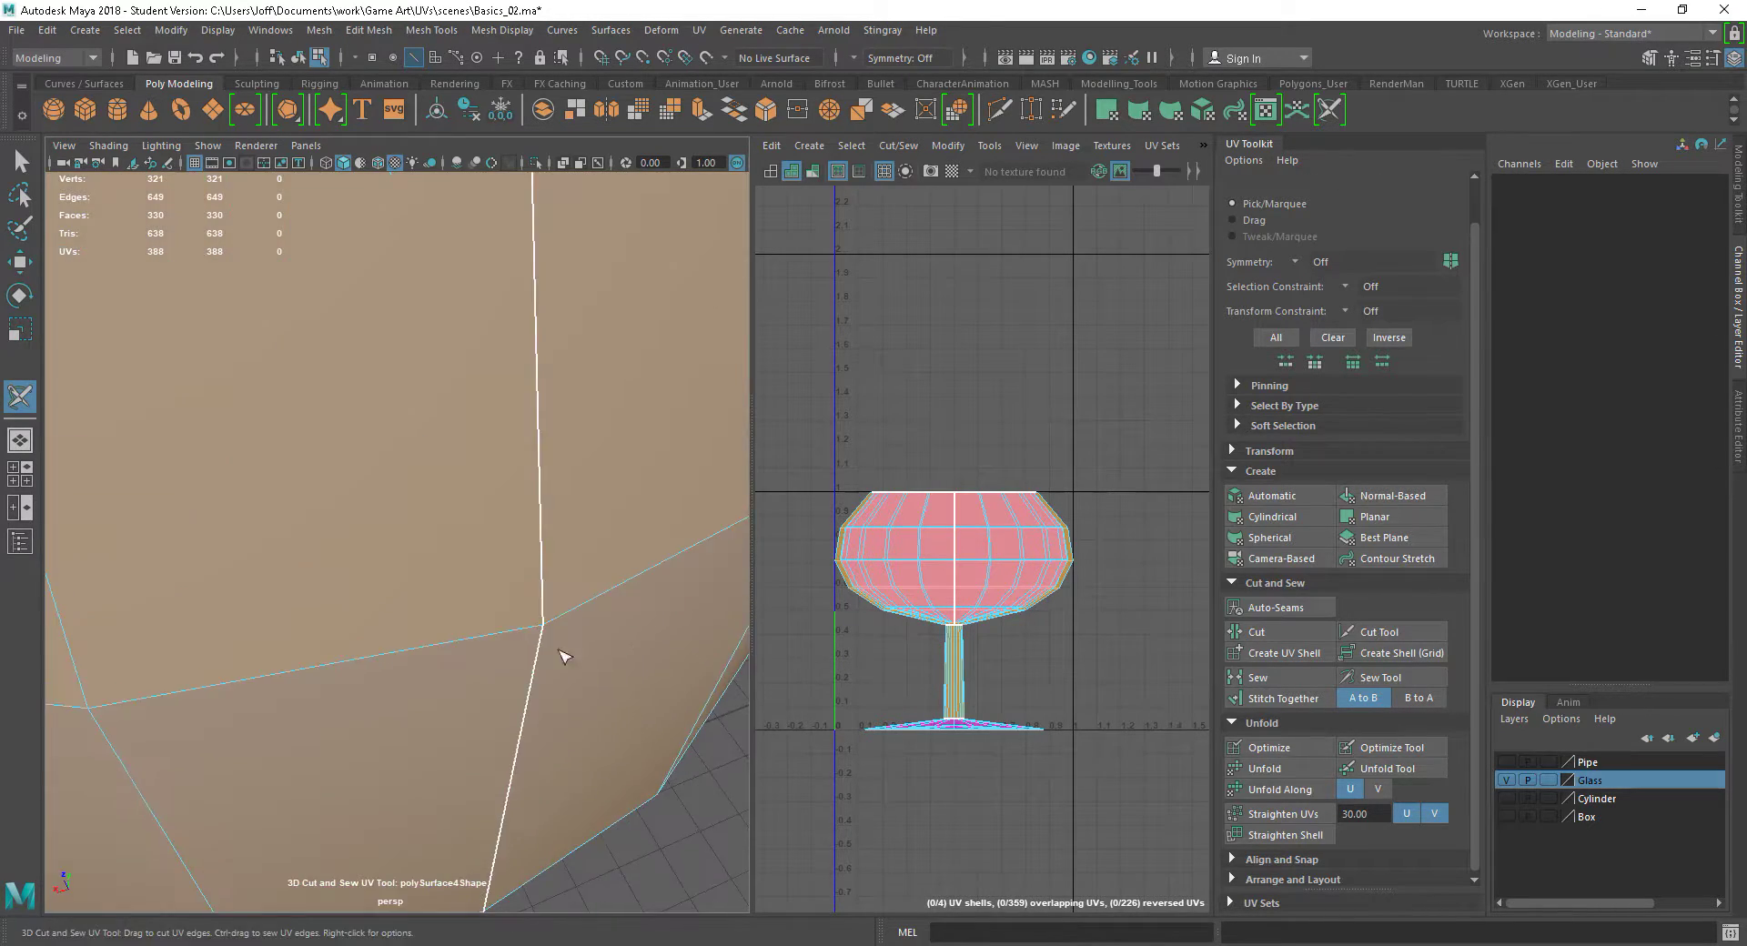
{"action": "right_click_drag", "start_coordinate": [561, 653], "coordinate": [506, 557], "text": "alt"}
{"action": "left_click_drag", "start_coordinate": [506, 557], "coordinate": [503, 576], "text": "alt"}
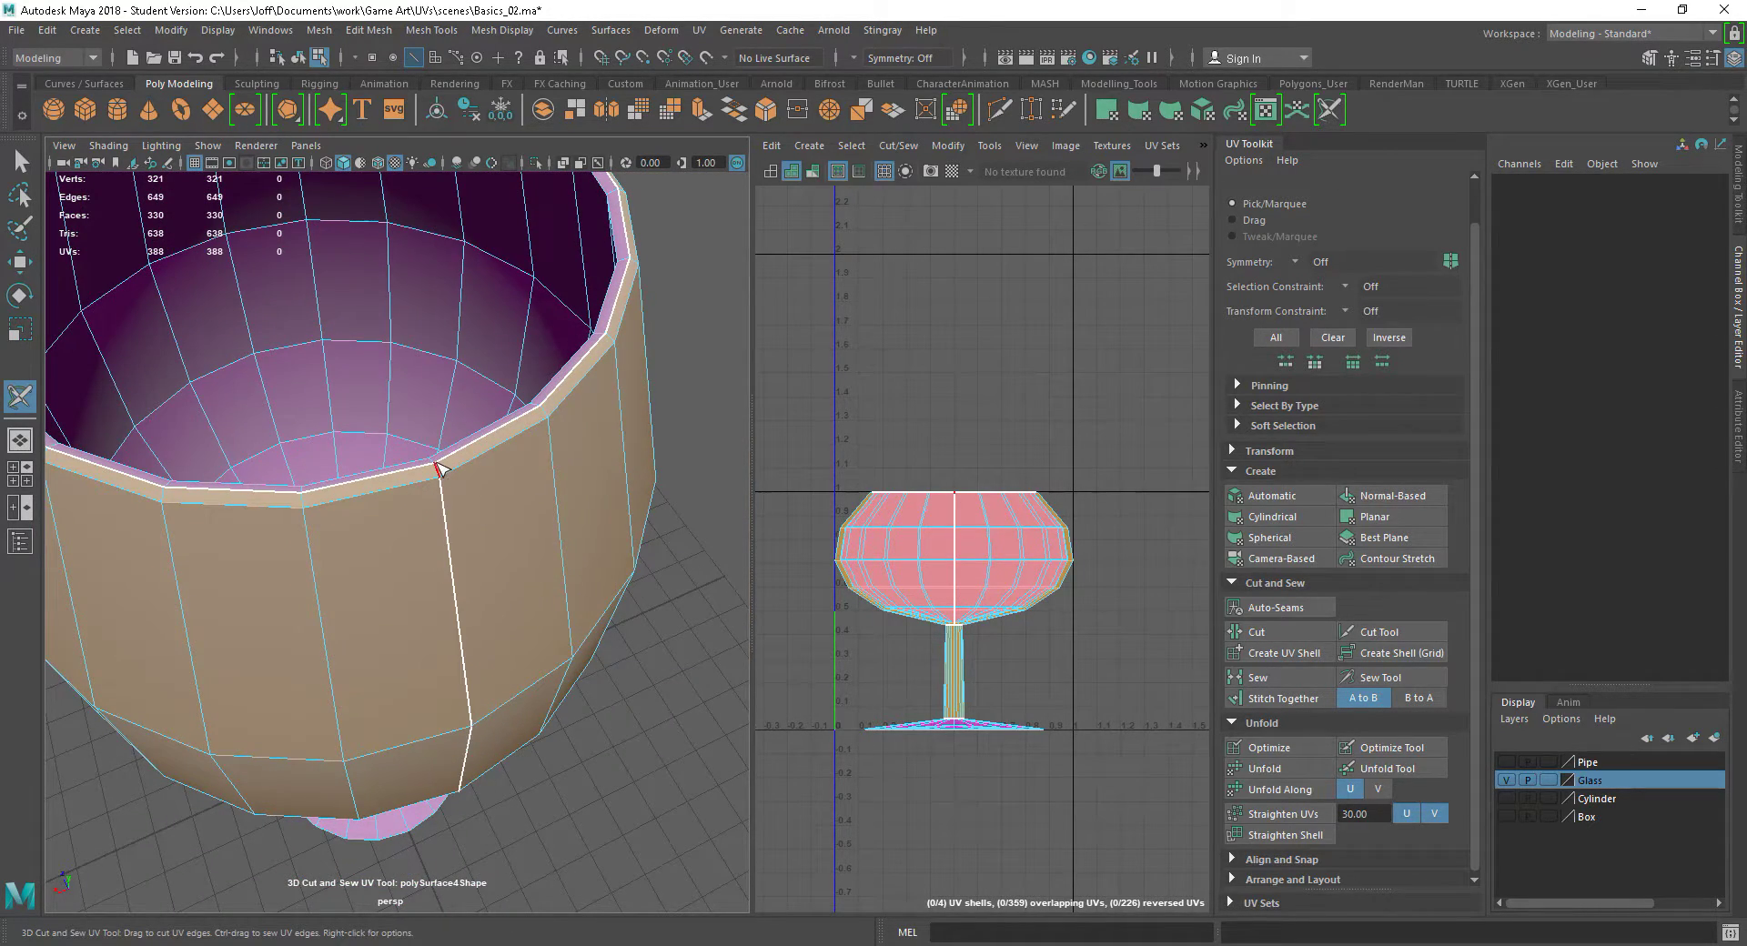
{"action": "left_click_drag", "start_coordinate": [573, 604], "coordinate": [520, 540], "text": "alt"}
Cut a vertical UV edge along the stem, in line with the seam on the bowl's exterior
{"action": "left_click_drag", "start_coordinate": [400, 628], "coordinate": [439, 705], "text": "alt"}
{"action": "middle_click_drag", "start_coordinate": [438, 705], "coordinate": [505, 500], "text": "alt"}
{"action": "right_click_drag", "start_coordinate": [506, 501], "coordinate": [624, 624], "text": "alt"}
{"action": "left_click_drag", "start_coordinate": [592, 605], "coordinate": [520, 560], "text": "alt"}
{"action": "middle_click_drag", "start_coordinate": [500, 532], "coordinate": [554, 688], "text": "alt"}
{"action": "right_click_drag", "start_coordinate": [554, 689], "coordinate": [594, 638], "text": "alt"}
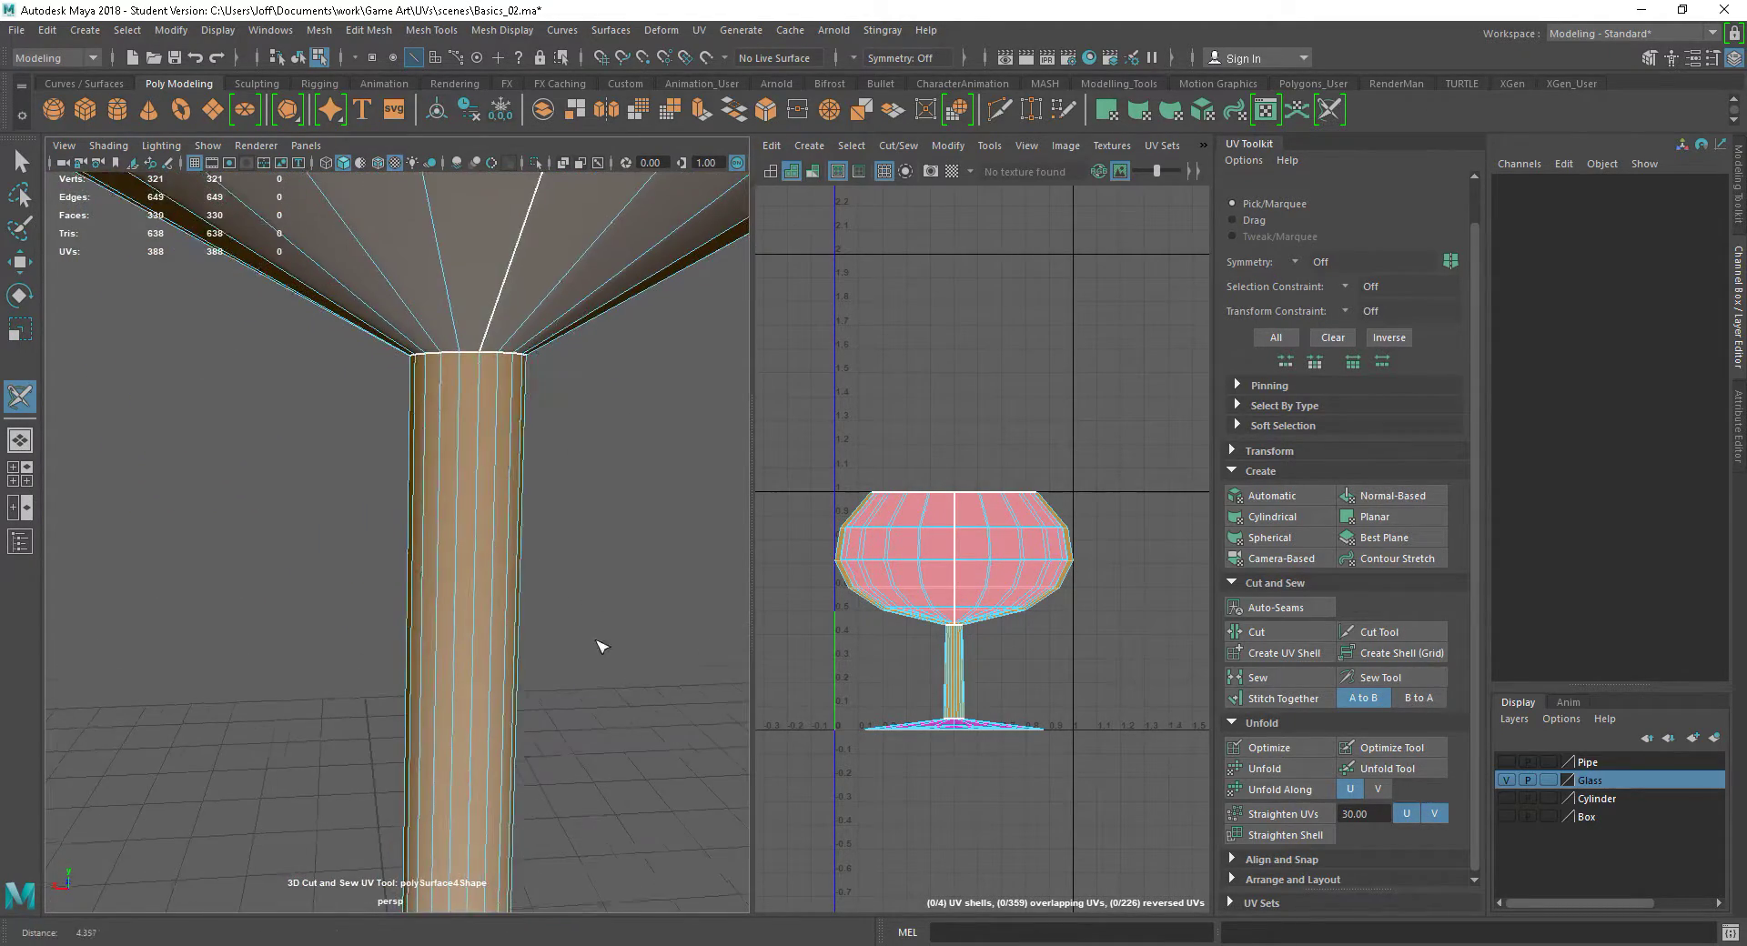
{"action": "left_click_drag", "start_coordinate": [594, 637], "coordinate": [617, 627], "text": "alt"}
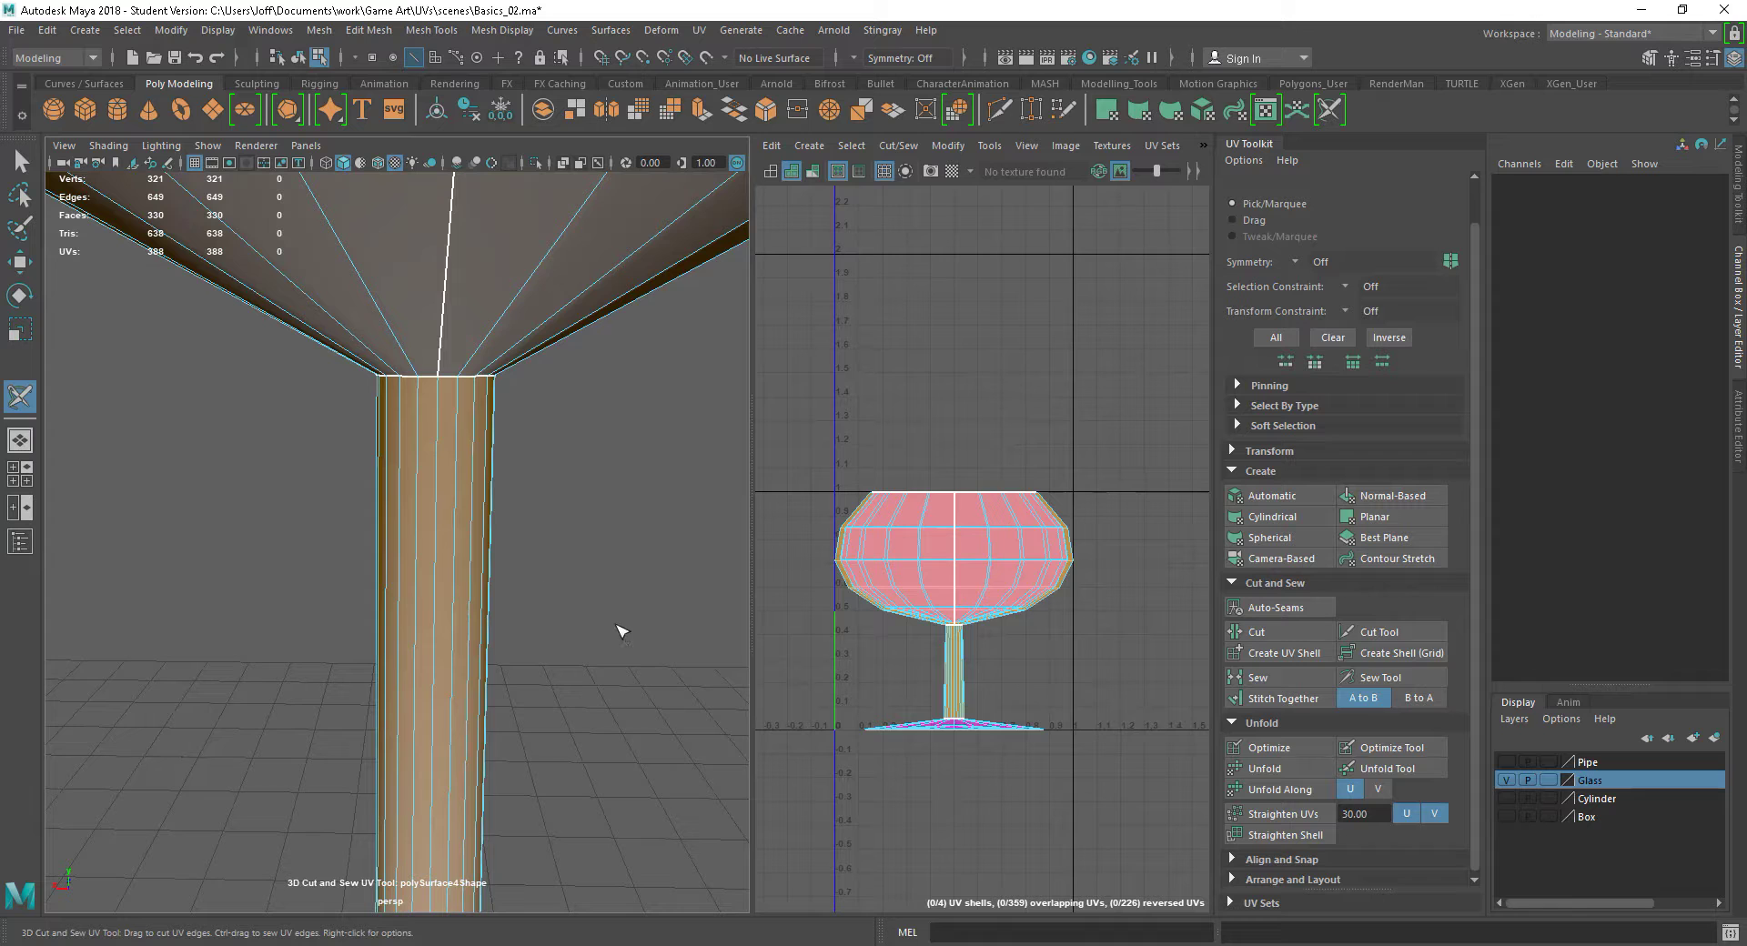
{"action": "left_click", "coordinate": [438, 441]}
Cut the UV edge loop around the bottom edge of the foot to separate its underside
{"action": "right_click_drag", "start_coordinate": [622, 648], "coordinate": [487, 614], "text": "alt"}
{"action": "left_click_drag", "start_coordinate": [486, 614], "coordinate": [544, 635], "text": "alt"}
{"action": "middle_click_drag", "start_coordinate": [545, 635], "coordinate": [523, 502], "text": "alt"}
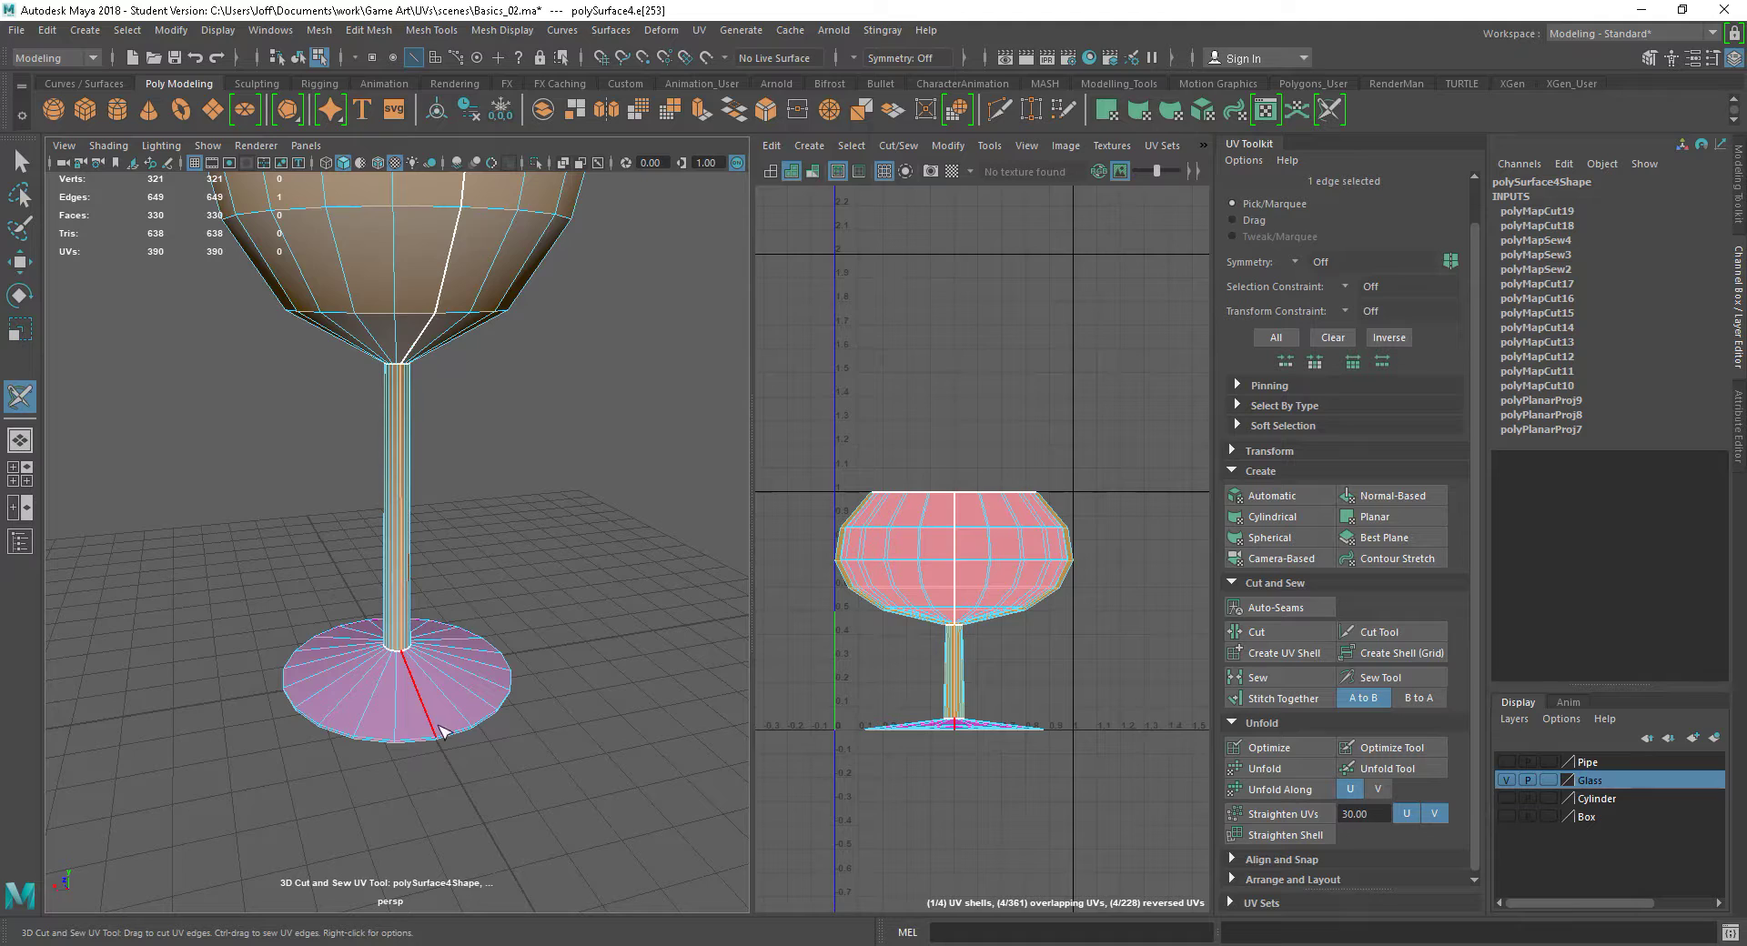
{"action": "left_click_drag", "start_coordinate": [503, 793], "coordinate": [511, 748], "text": "alt"}
{"action": "right_click_drag", "start_coordinate": [510, 749], "coordinate": [530, 858], "text": "alt"}
{"action": "left_click_drag", "start_coordinate": [530, 858], "coordinate": [515, 811], "text": "alt"}
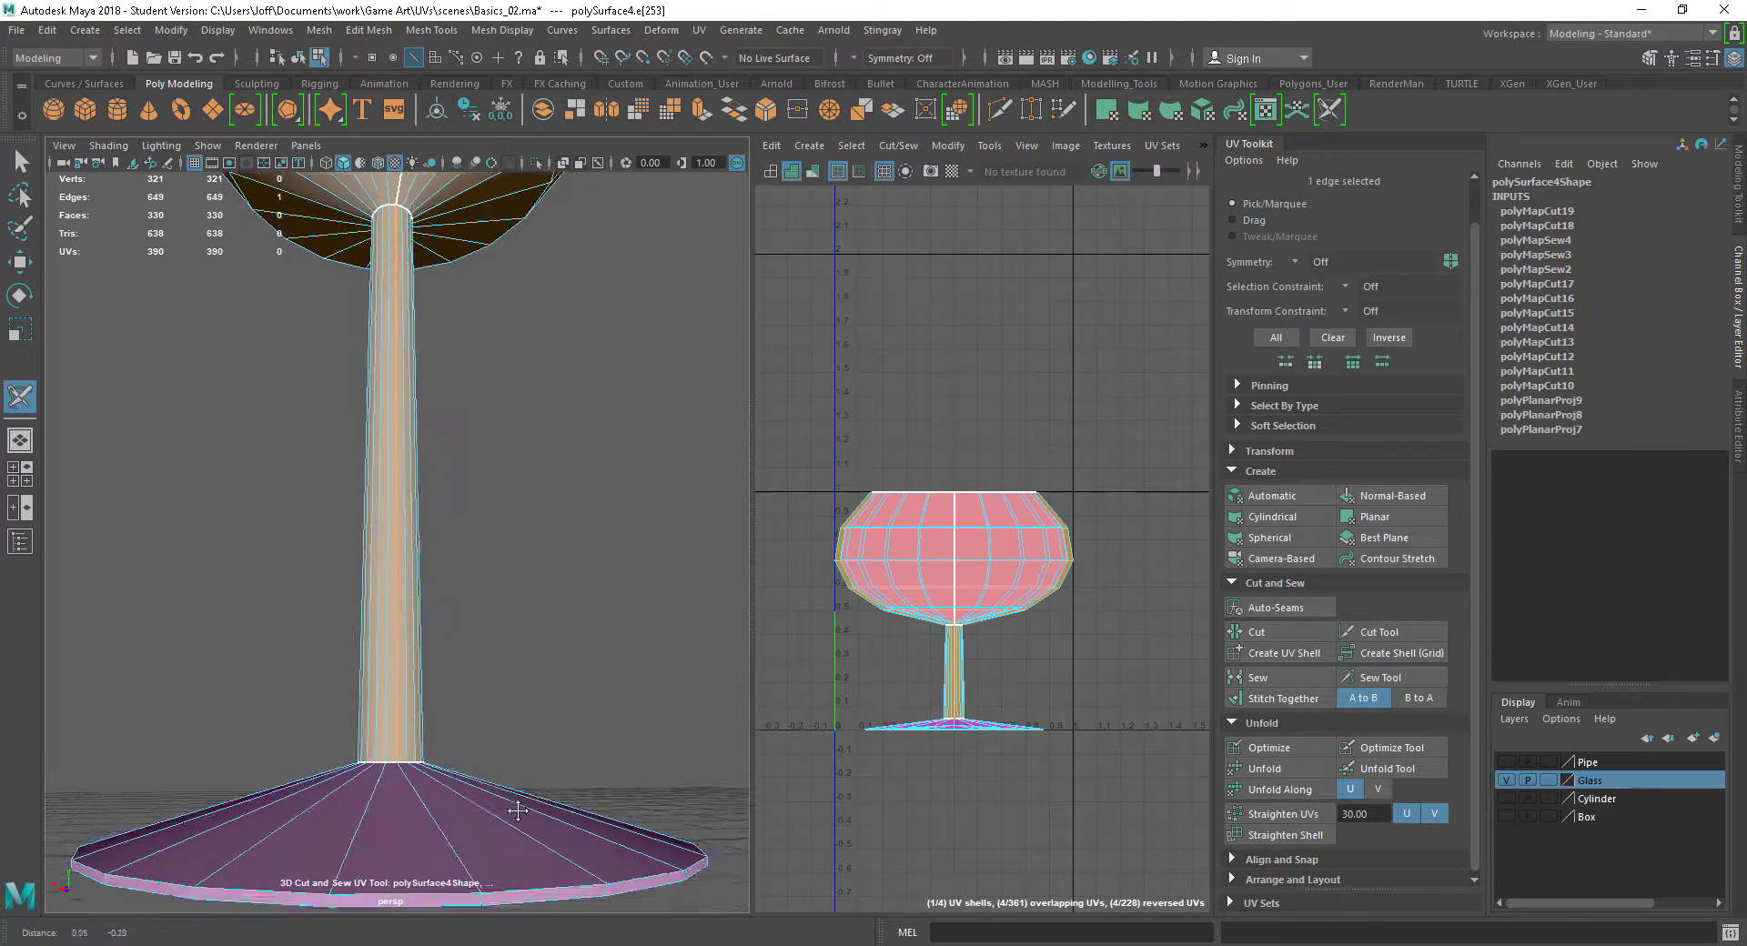
{"action": "middle_click_drag", "start_coordinate": [515, 811], "coordinate": [487, 671], "text": "alt"}
{"action": "left_click_drag", "start_coordinate": [443, 716], "coordinate": [440, 702], "text": "alt"}
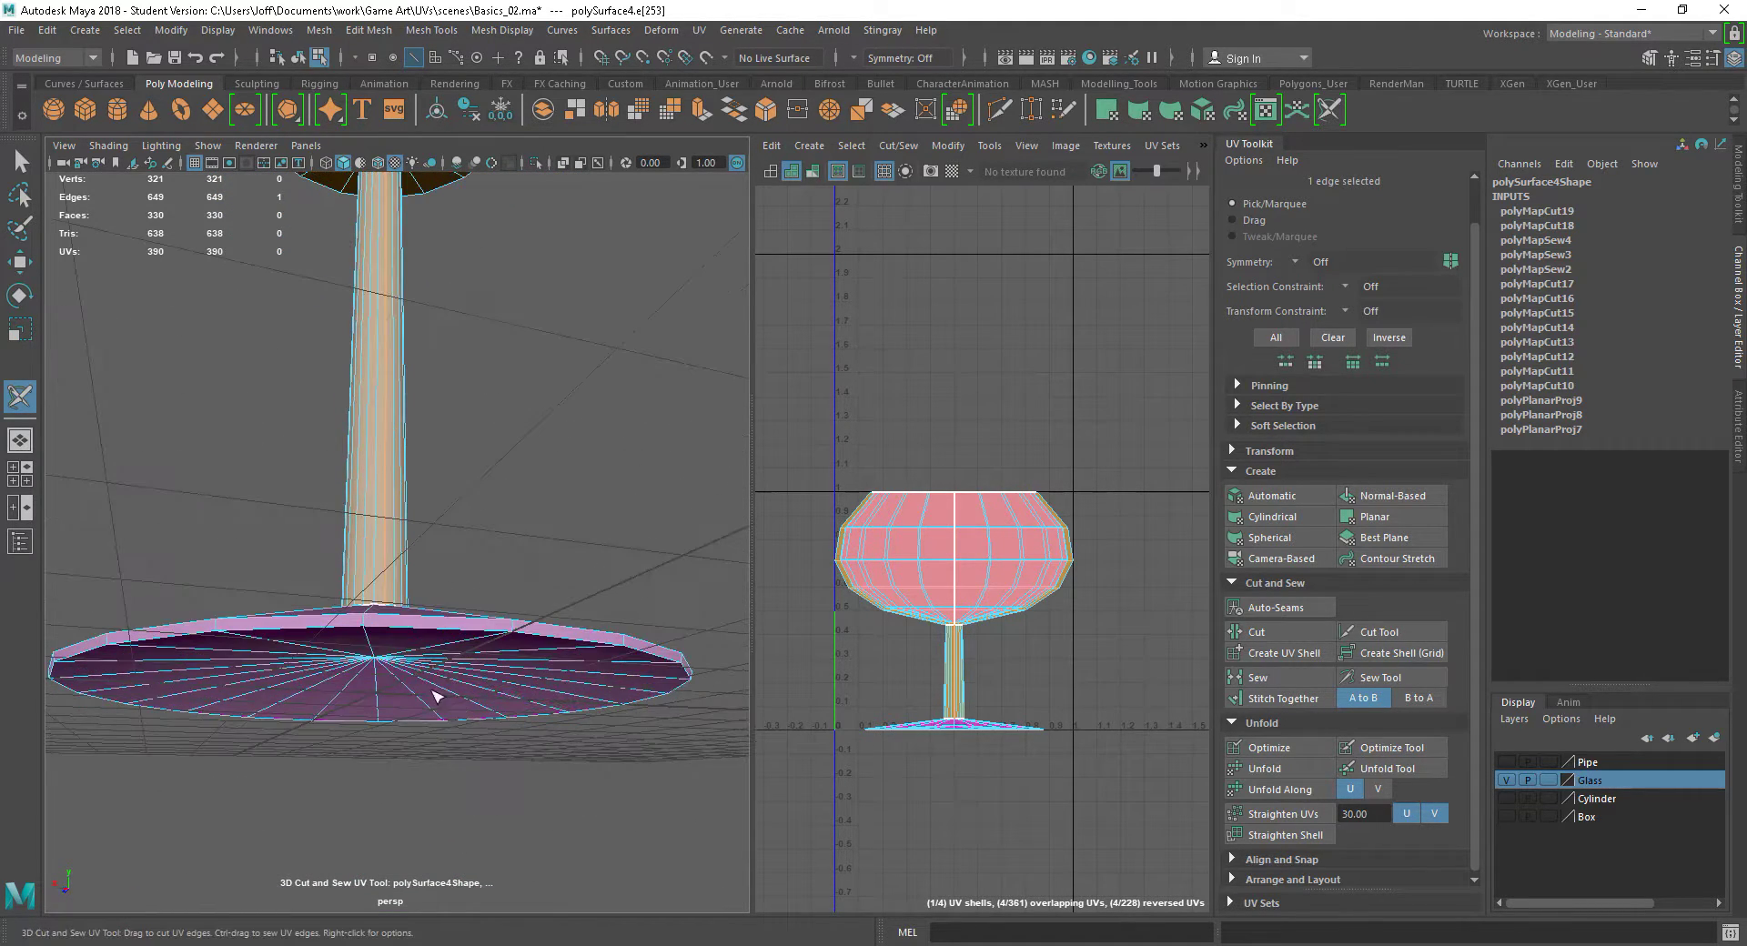
{"action": "double_click", "coordinate": [427, 632]}
Pick a radial edge at the bottom of the bowl's interior, beside the small central circle, as the seam's start
{"action": "left_click_drag", "start_coordinate": [491, 560], "coordinate": [546, 655], "text": "alt"}
{"action": "right_click_drag", "start_coordinate": [619, 694], "coordinate": [507, 592], "text": "alt"}
{"action": "middle_click_drag", "start_coordinate": [508, 592], "coordinate": [544, 831], "text": "alt"}
{"action": "left_click_drag", "start_coordinate": [569, 764], "coordinate": [542, 756], "text": "alt"}
{"action": "right_click_drag", "start_coordinate": [542, 756], "coordinate": [472, 648], "text": "alt"}
{"action": "left_click_drag", "start_coordinate": [473, 648], "coordinate": [534, 660], "text": "alt"}
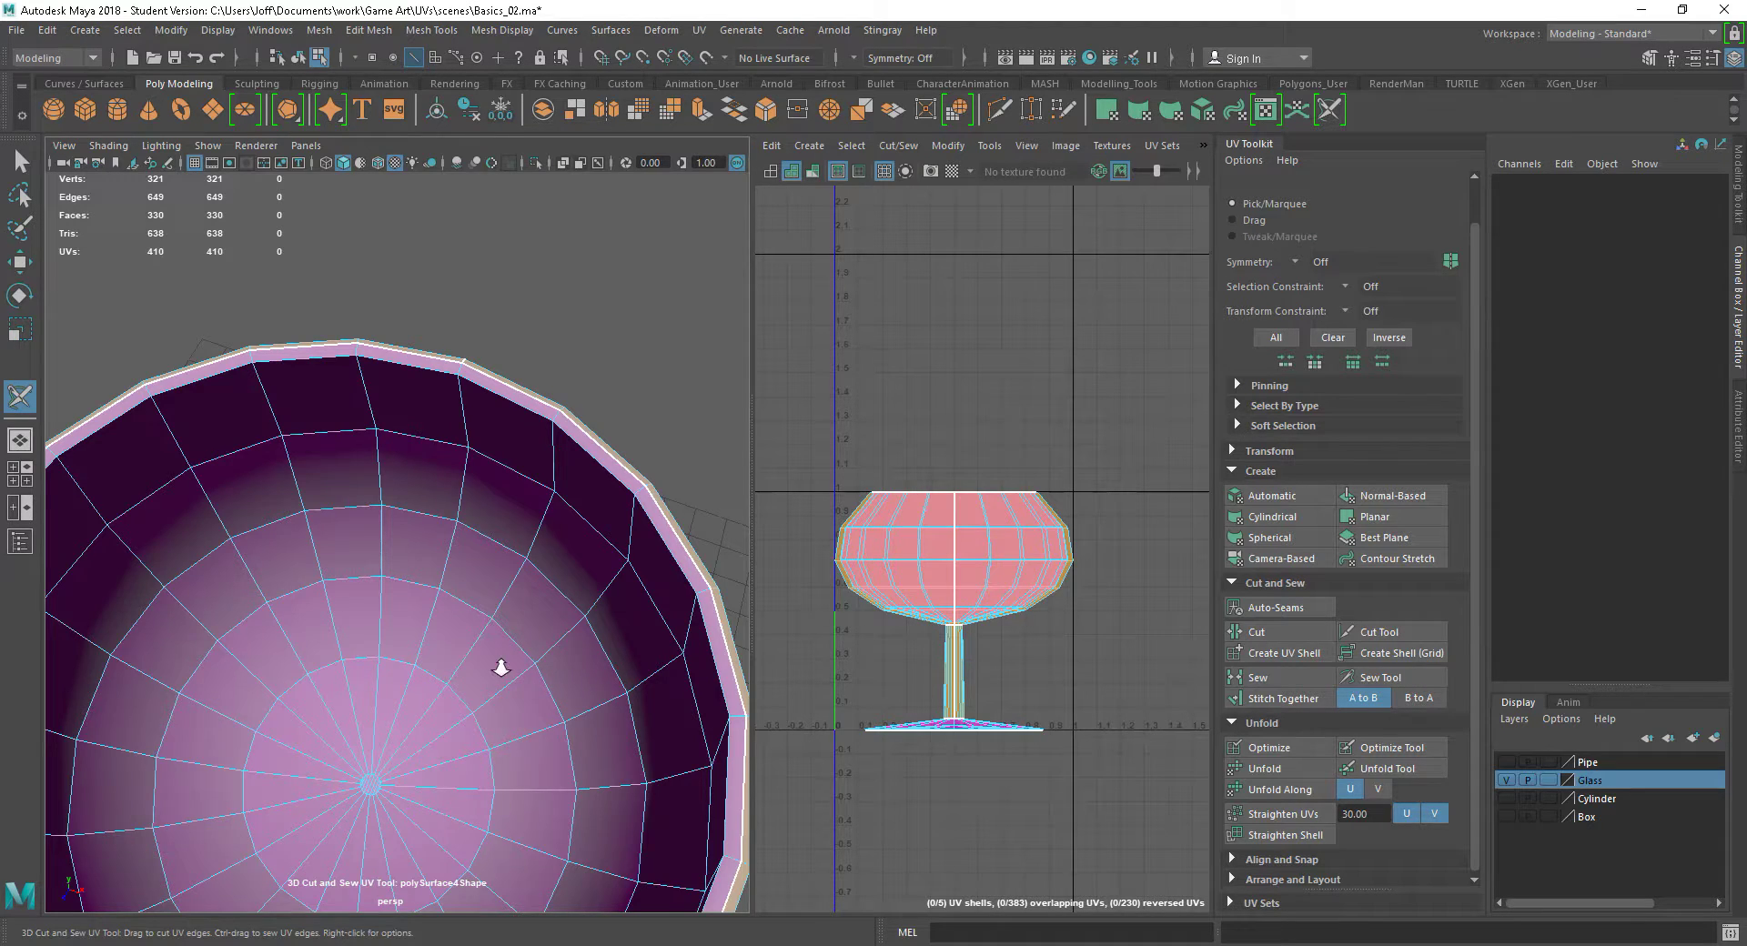
{"action": "scroll", "coordinate": [519, 692], "scroll_direction": "up", "scroll_amount": 3}
{"action": "scroll", "coordinate": [517, 832], "scroll_direction": "up", "scroll_amount": 4}
{"action": "middle_click_drag", "start_coordinate": [518, 832], "coordinate": [523, 704], "text": "alt"}
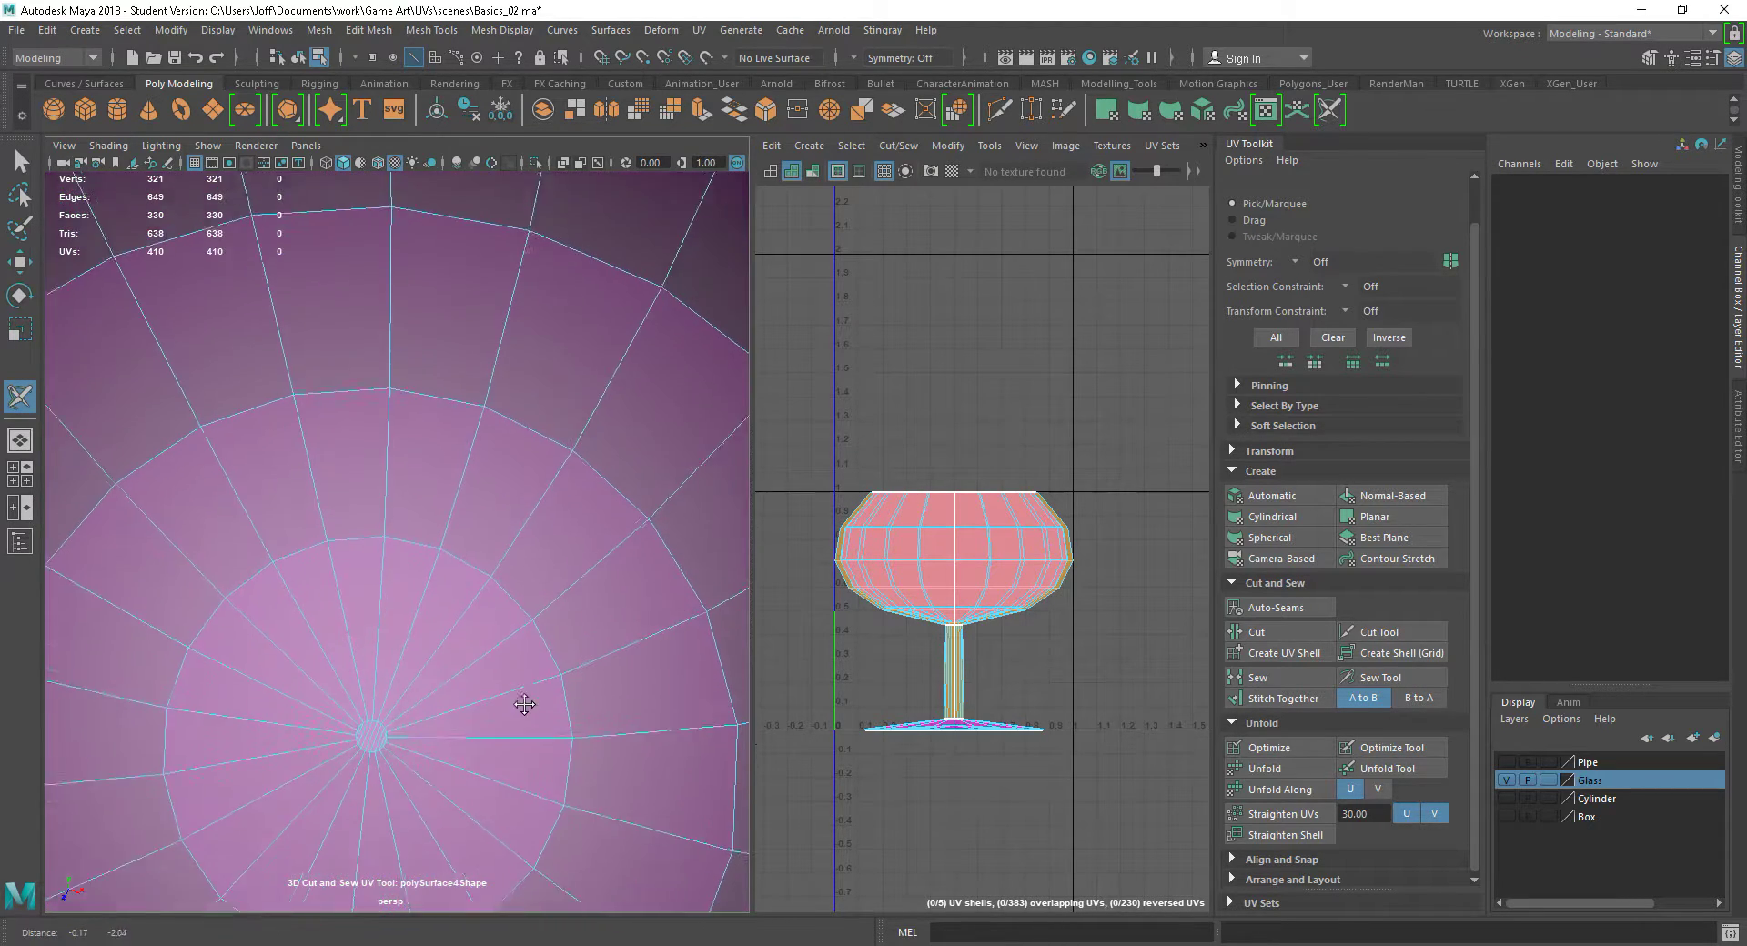
{"action": "scroll", "coordinate": [499, 711], "scroll_direction": "up", "scroll_amount": 4}
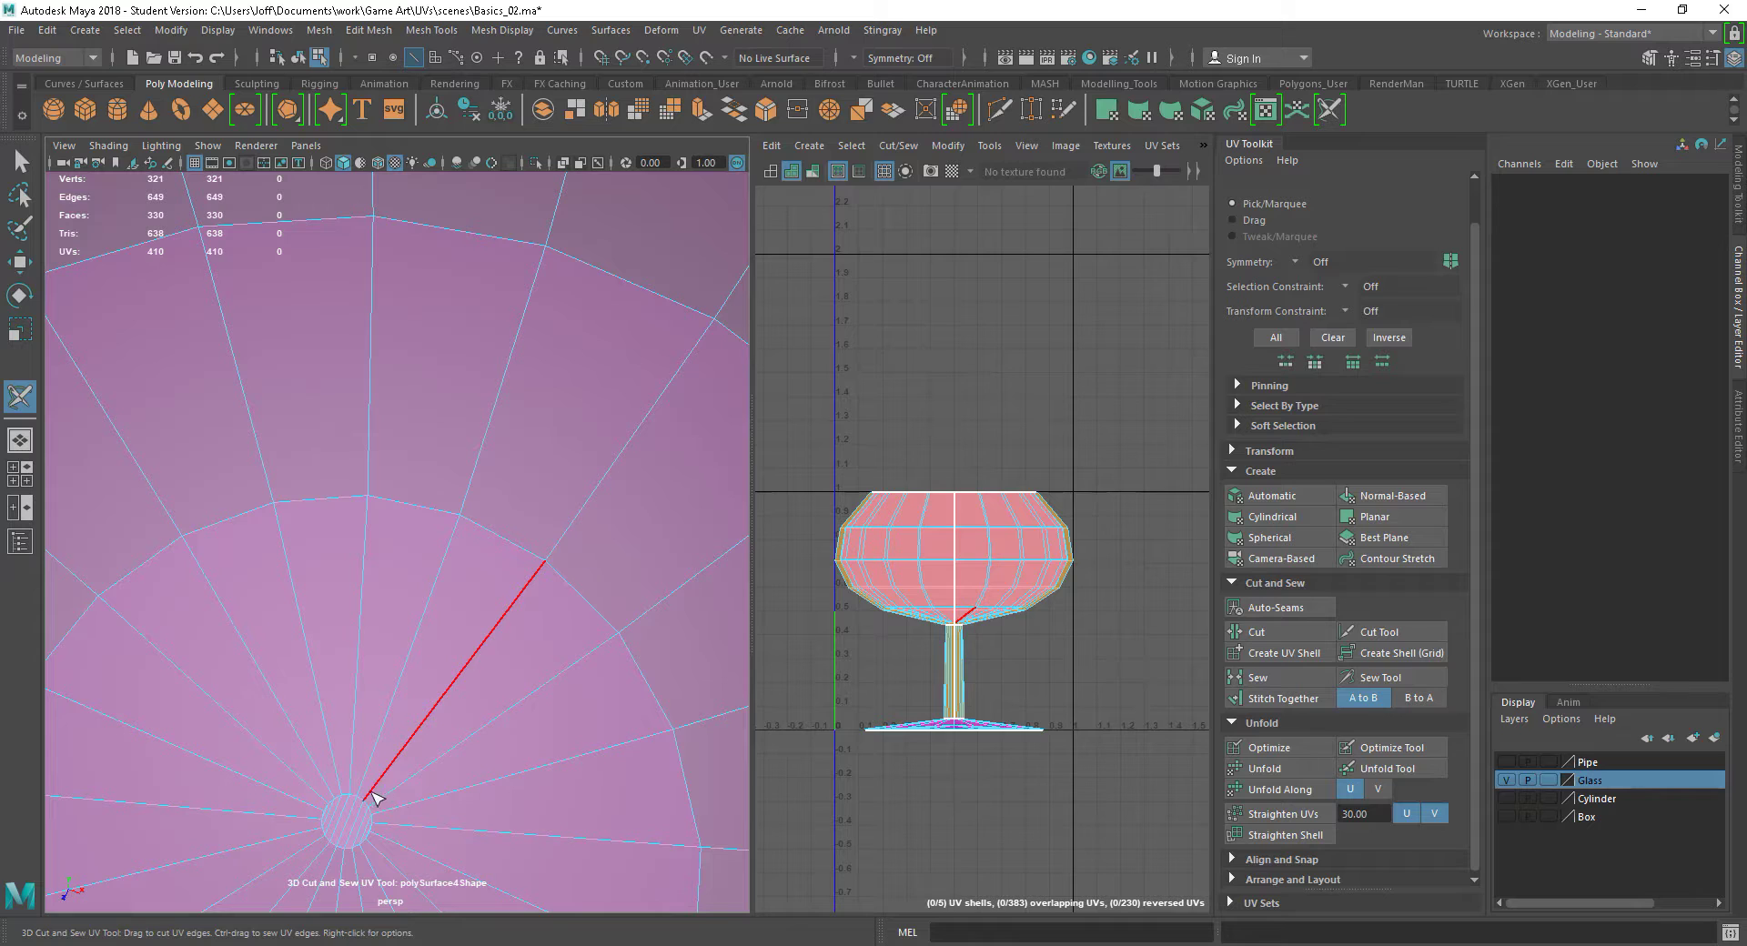
{"action": "left_click", "coordinate": [369, 774]}
Cut the vertical line of UV edges inside the bowl, from the picked bottom edge up to the rim
{"action": "left_click_drag", "start_coordinate": [548, 860], "coordinate": [519, 573], "text": "alt"}
{"action": "scroll", "coordinate": [518, 573], "scroll_direction": "up", "scroll_amount": 2}
{"action": "middle_click_drag", "start_coordinate": [519, 574], "coordinate": [489, 791], "text": "alt"}
{"action": "scroll", "coordinate": [500, 737], "scroll_direction": "down", "scroll_amount": 3}
{"action": "scroll", "coordinate": [489, 790], "scroll_direction": "down", "scroll_amount": 4}
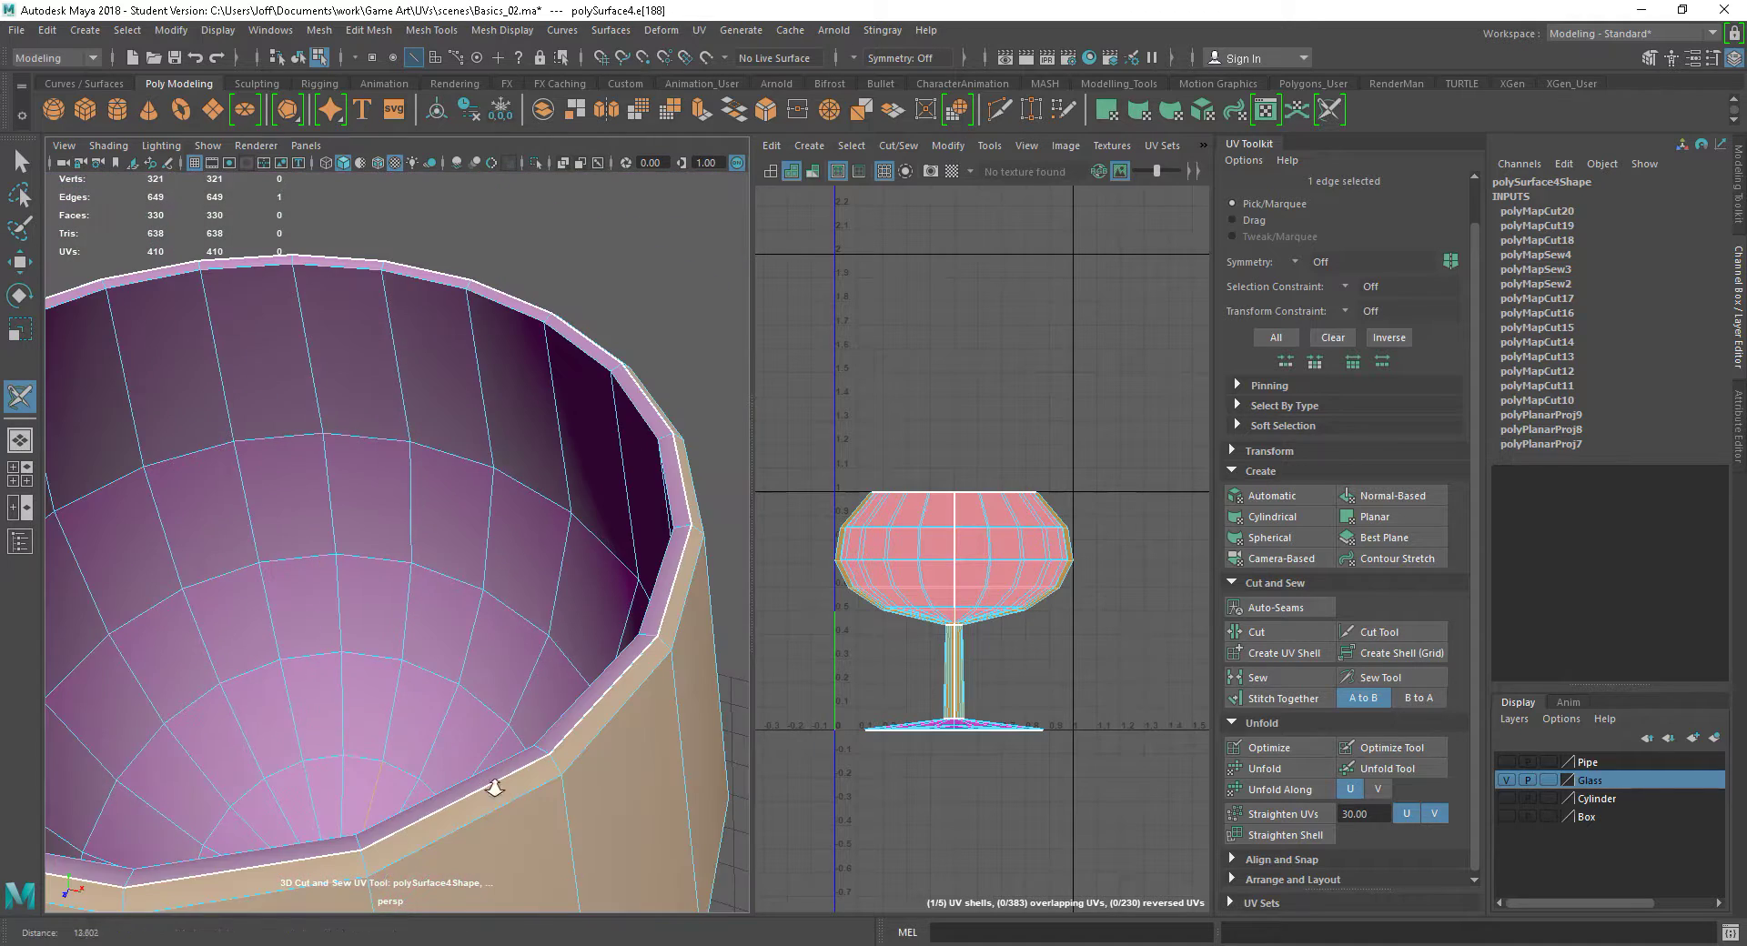
{"action": "scroll", "coordinate": [482, 608], "scroll_direction": "up", "scroll_amount": 3}
{"action": "middle_click_drag", "start_coordinate": [489, 602], "coordinate": [500, 645], "text": "alt"}
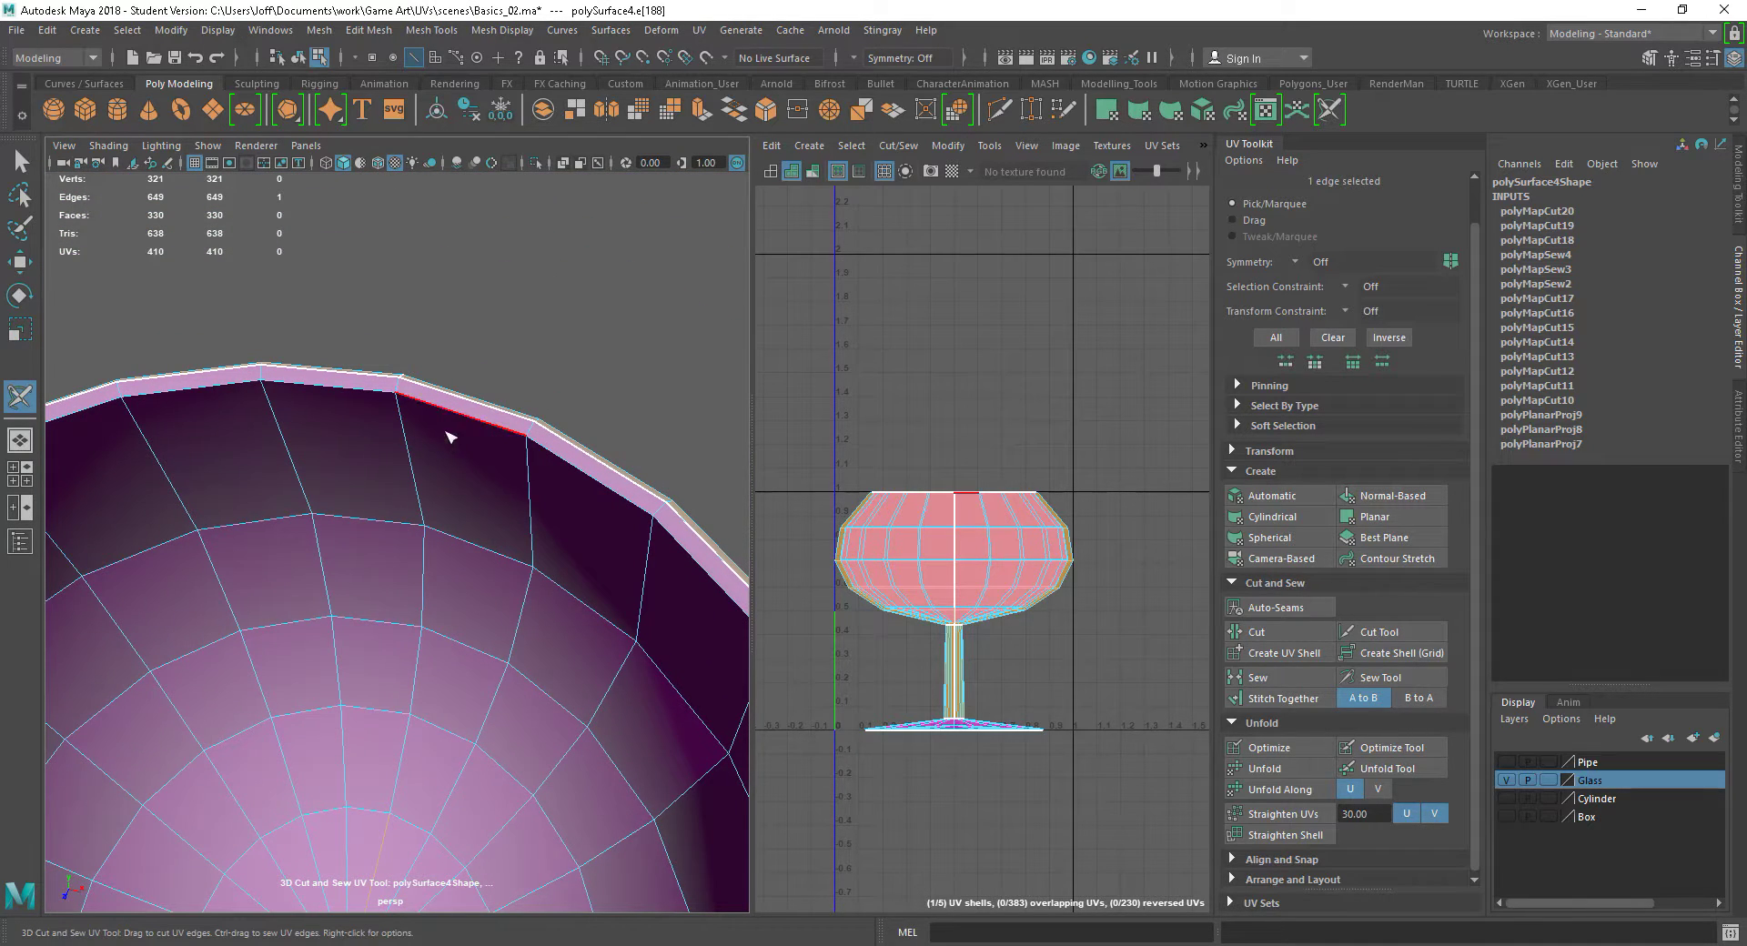
{"action": "double_click", "coordinate": [397, 390]}
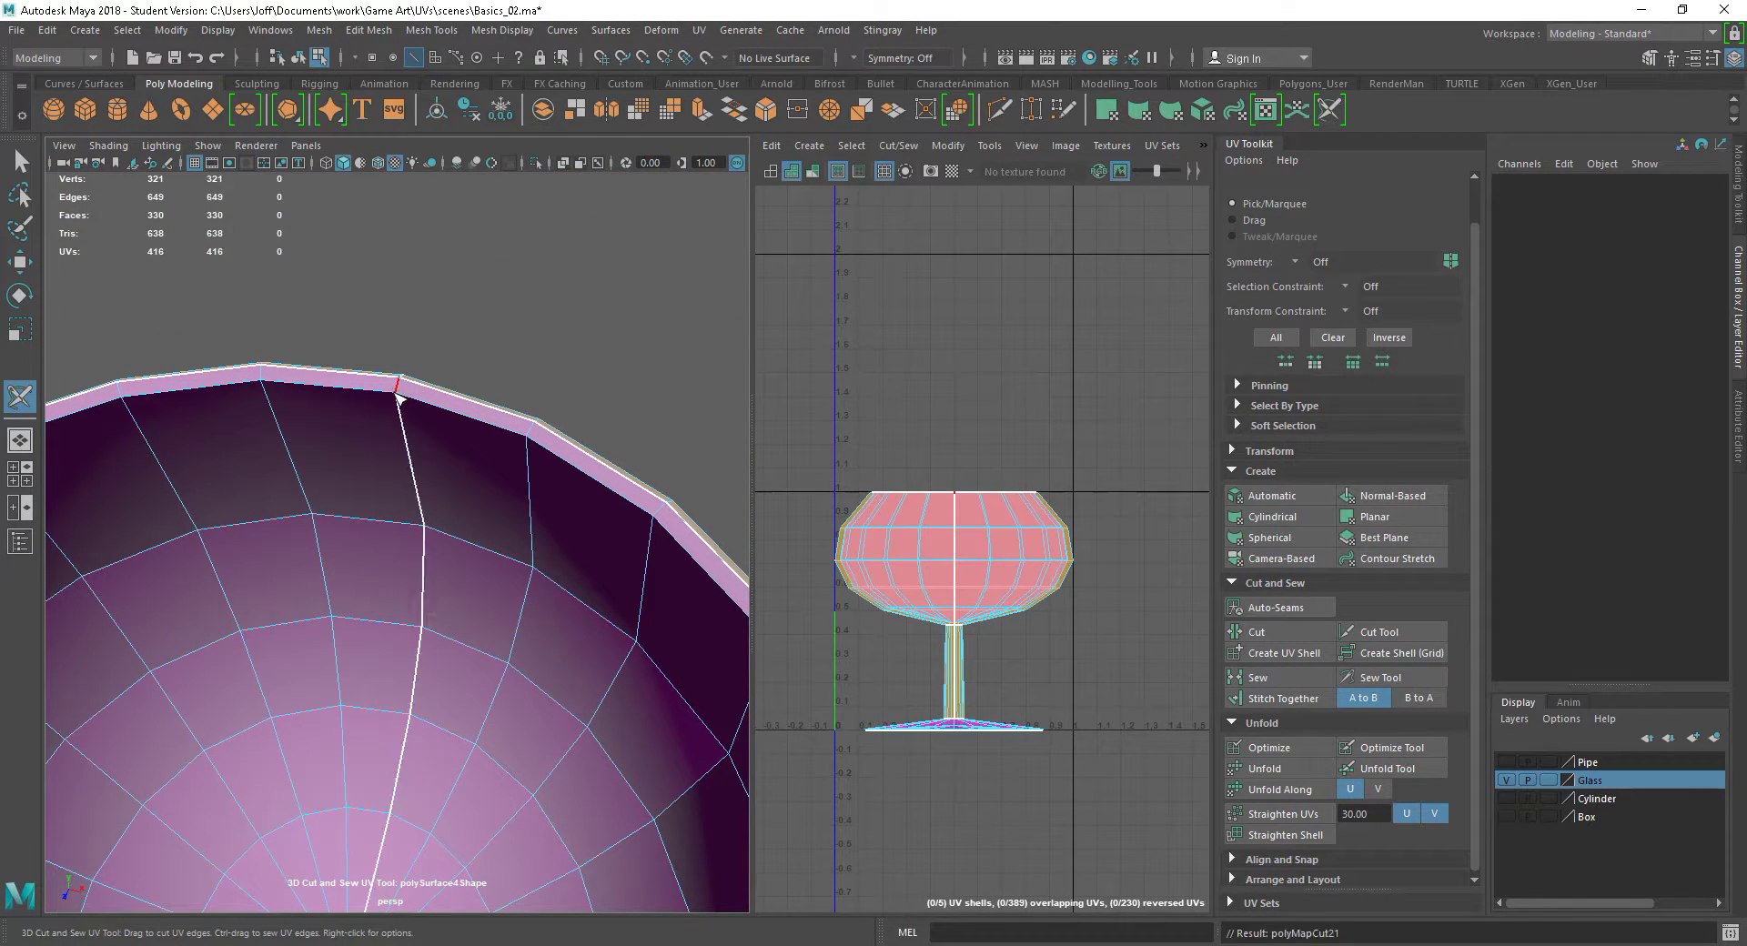
Check the vertical seams on the interior and exterior of the glass
{"action": "scroll", "coordinate": [562, 752], "scroll_direction": "down", "scroll_amount": 4}
{"action": "middle_click_drag", "start_coordinate": [399, 820], "coordinate": [378, 852], "text": "alt"}
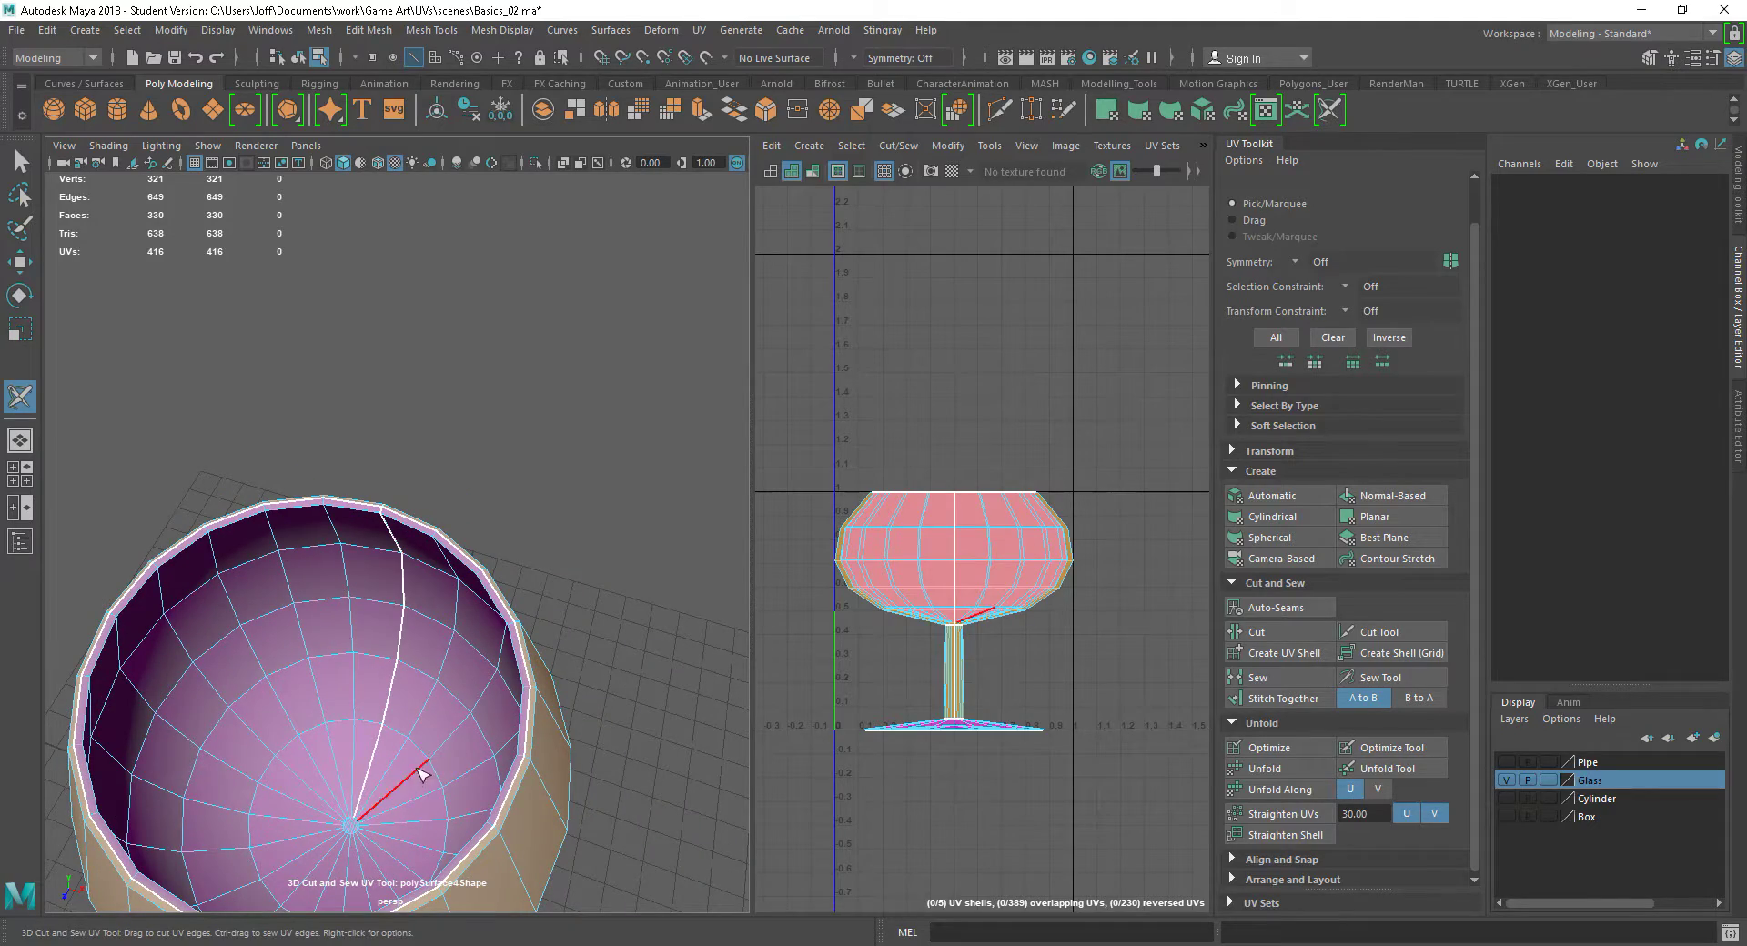
{"action": "left_click_drag", "start_coordinate": [483, 725], "coordinate": [279, 600], "text": "alt"}
{"action": "middle_click_drag", "start_coordinate": [445, 582], "coordinate": [602, 702], "text": "alt"}
{"action": "left_click_drag", "start_coordinate": [485, 612], "coordinate": [538, 646], "text": "alt"}
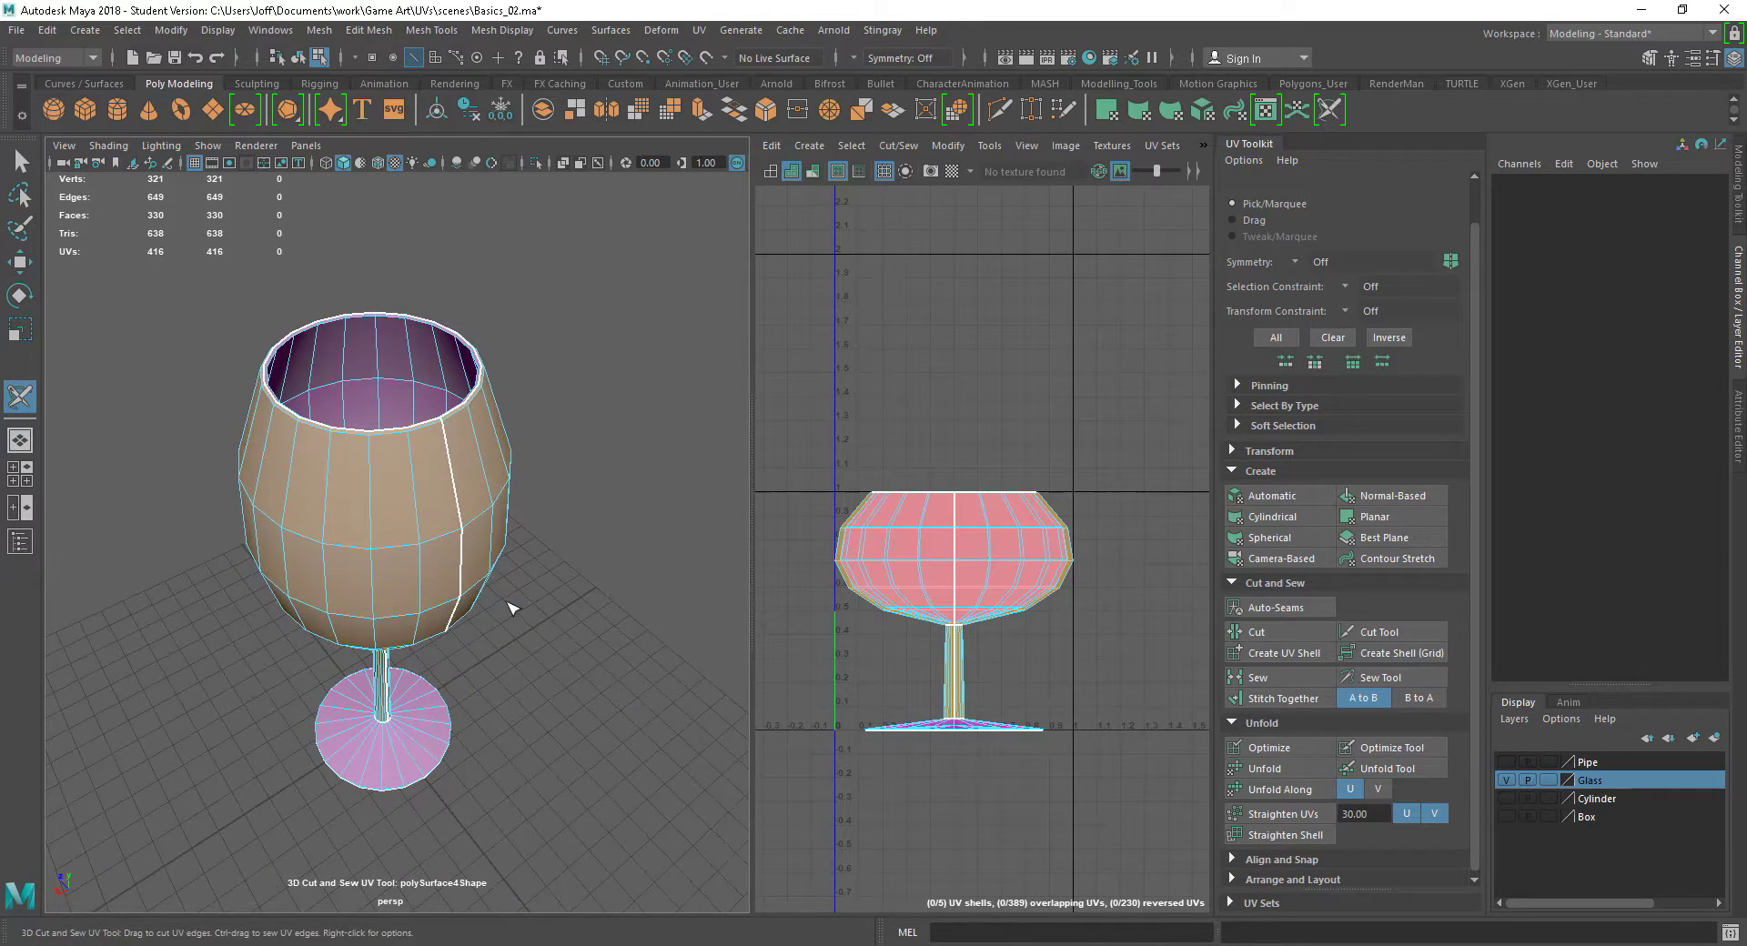
Try to cut a horizontal run of UV edges around the middle of the bowl's exterior, running into the vertical seam
{"action": "middle_click_drag", "start_coordinate": [512, 607], "coordinate": [533, 604], "text": "alt"}
{"action": "right_click_drag", "start_coordinate": [496, 603], "coordinate": [511, 608], "text": "alt"}
{"action": "left_click_drag", "start_coordinate": [515, 608], "coordinate": [522, 631], "text": "alt"}
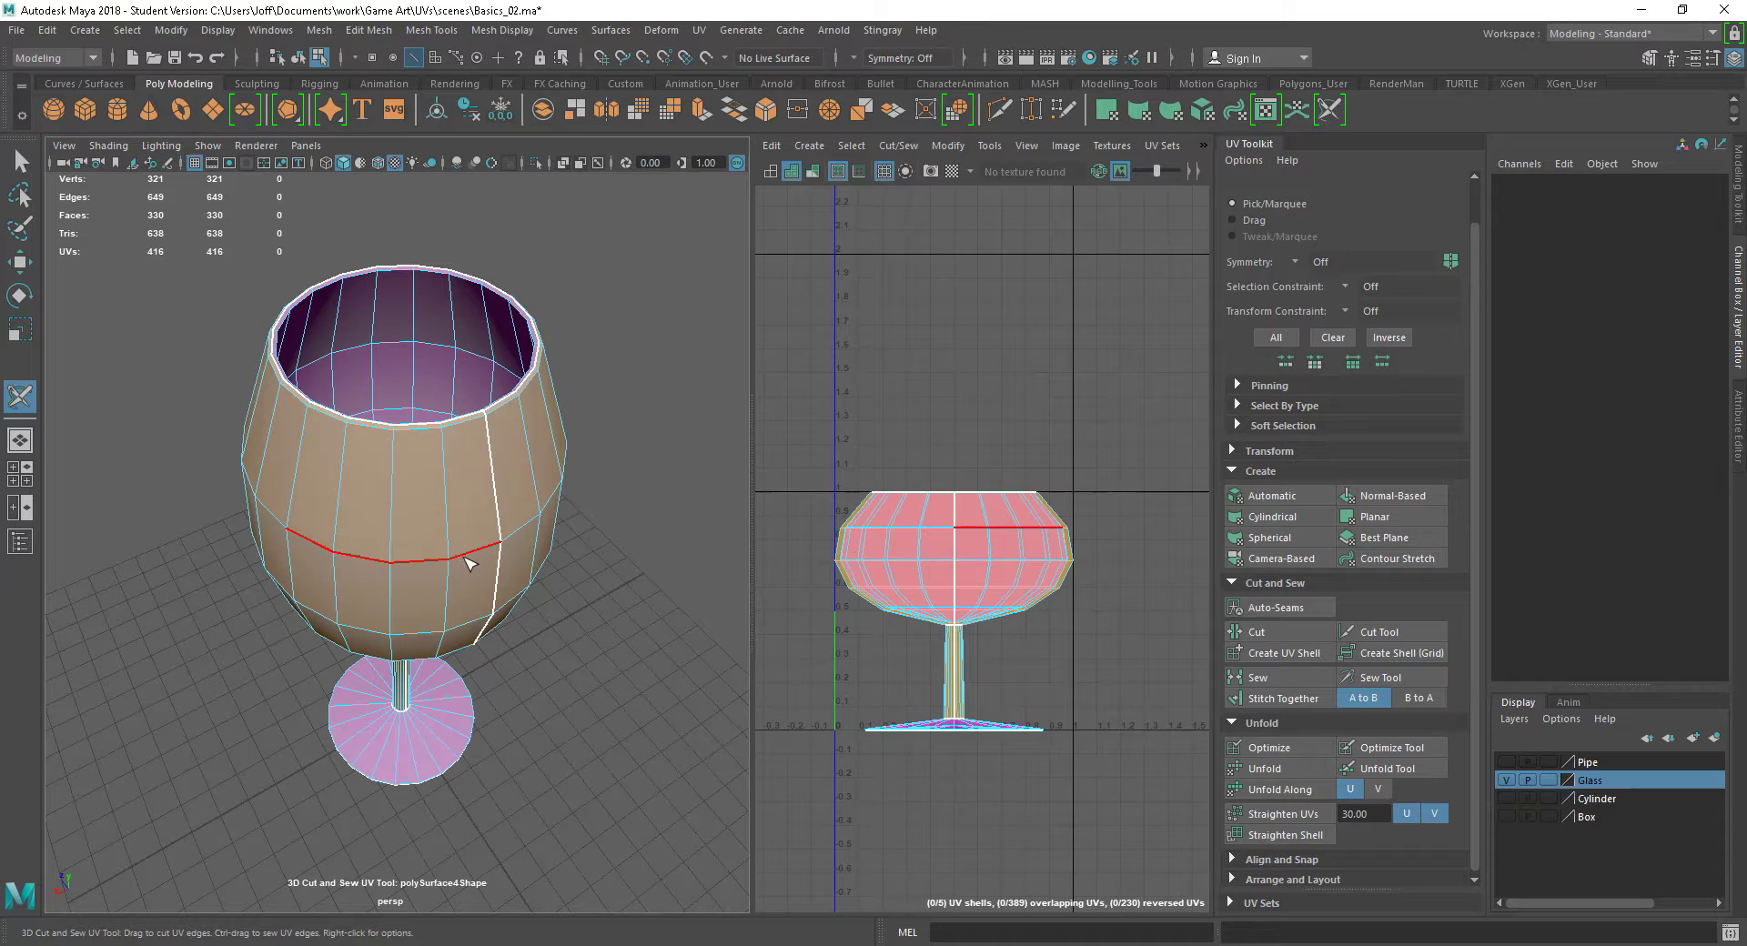
{"action": "left_click_drag", "start_coordinate": [459, 561], "coordinate": [460, 562]}
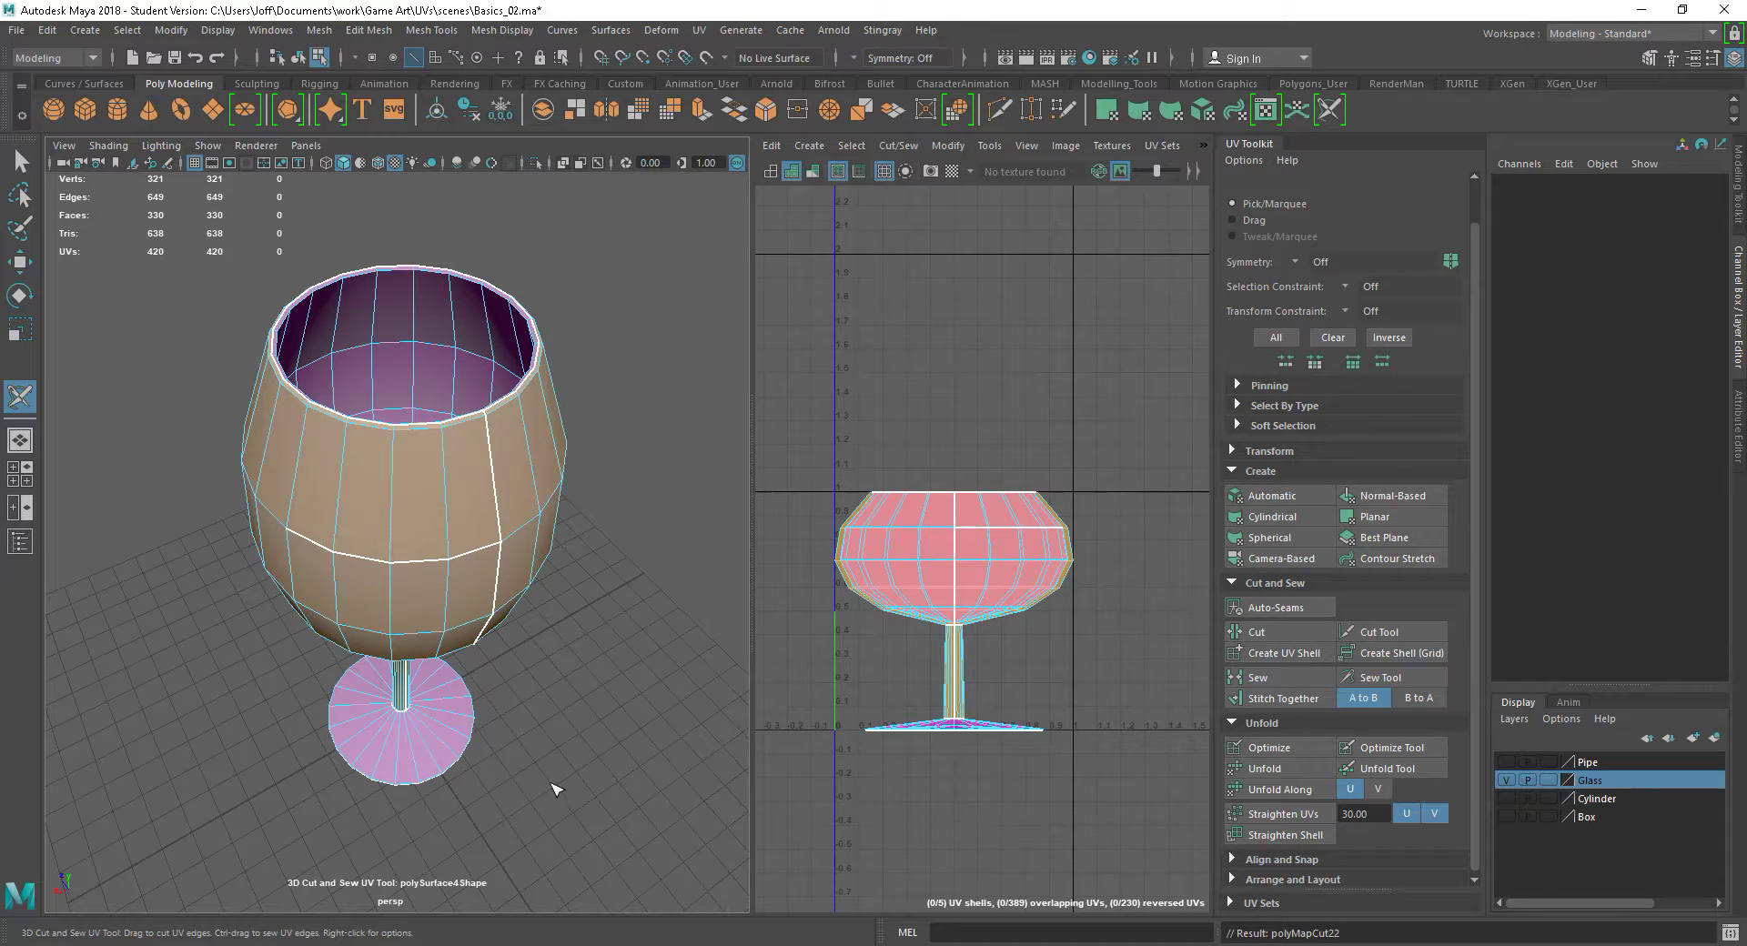
{"action": "key", "text": "ctrl+z"}
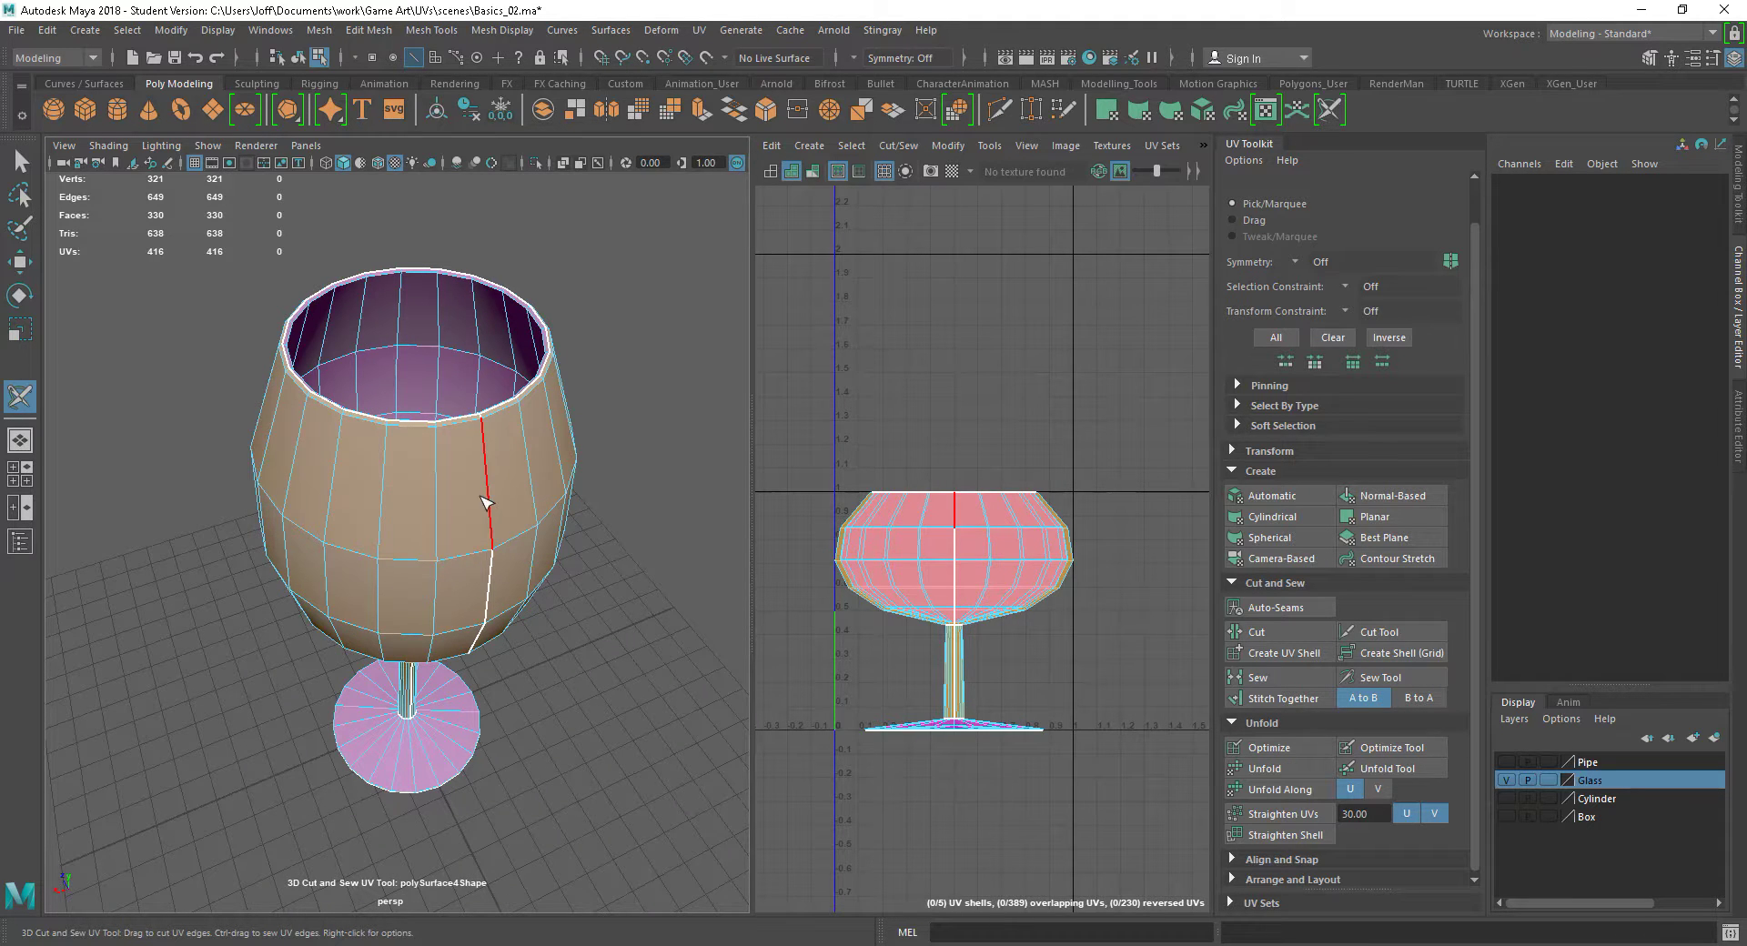
Undo the last sewing on the vertical seam of the bowl's exterior
{"action": "key", "text": "ctrl+z"}
{"action": "left_click_drag", "start_coordinate": [595, 680], "coordinate": [543, 585], "text": "alt"}
{"action": "key", "text": "ctrl+z"}
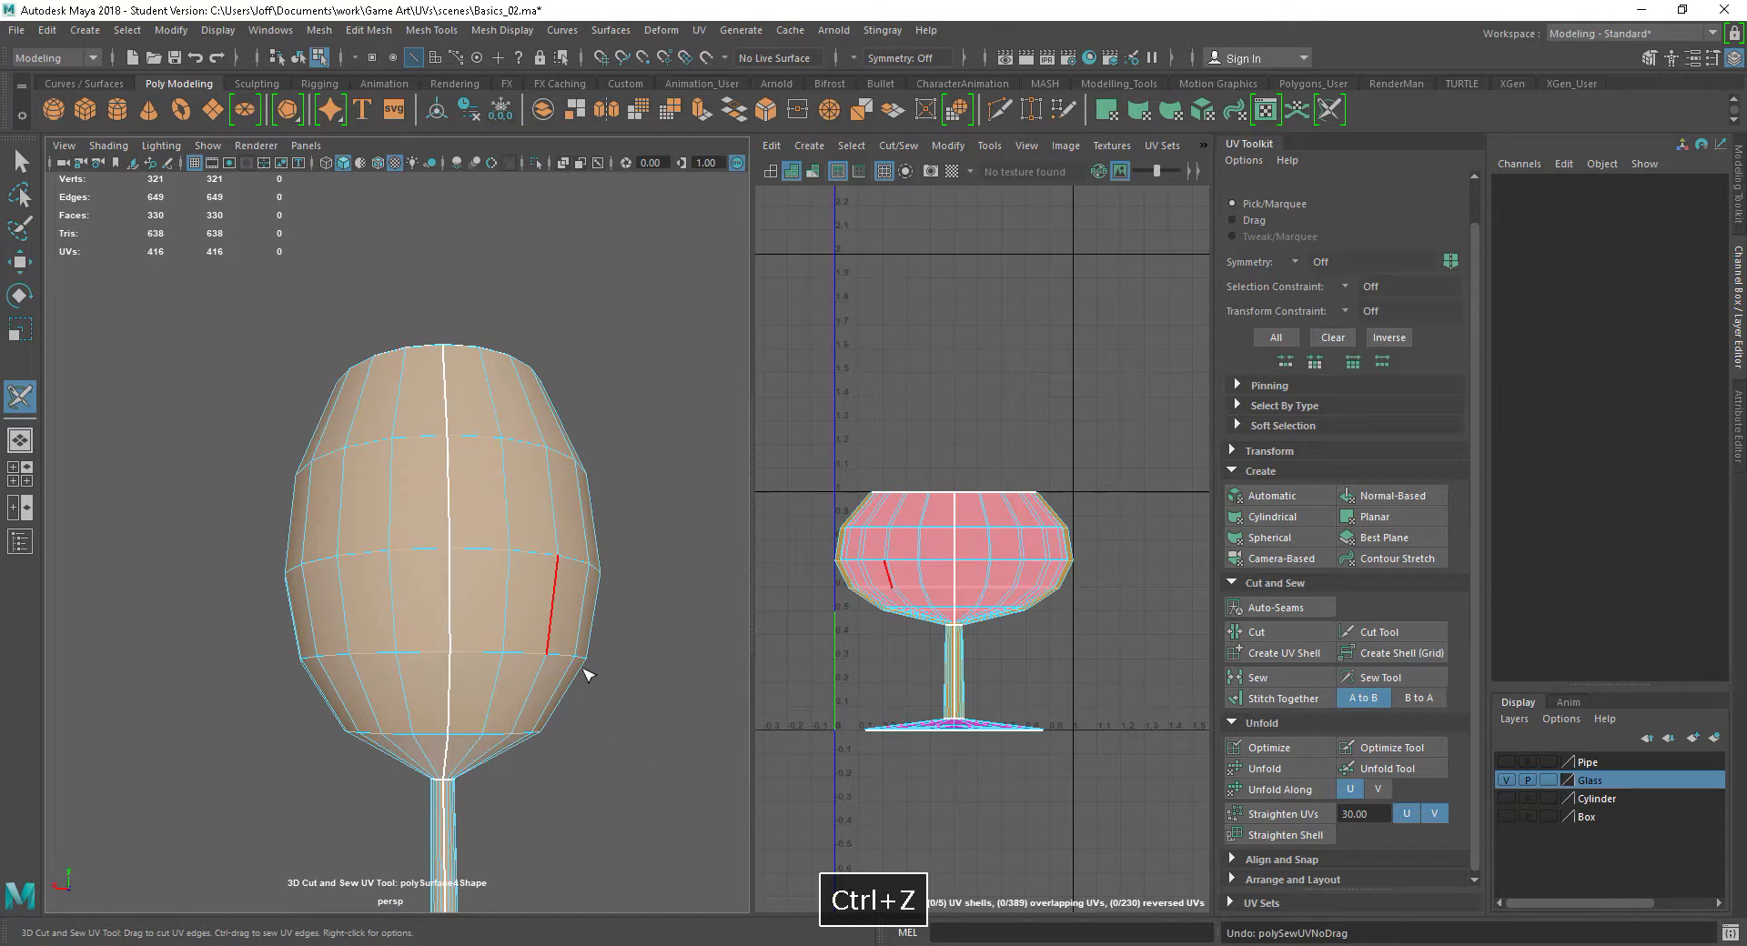
Try to sew the lower and middle edges of the vertical seam on the bowl's exterior
{"action": "left_click_drag", "start_coordinate": [565, 644], "coordinate": [674, 815], "text": "alt"}
{"action": "left_click_drag", "start_coordinate": [596, 761], "coordinate": [551, 735], "text": "alt"}
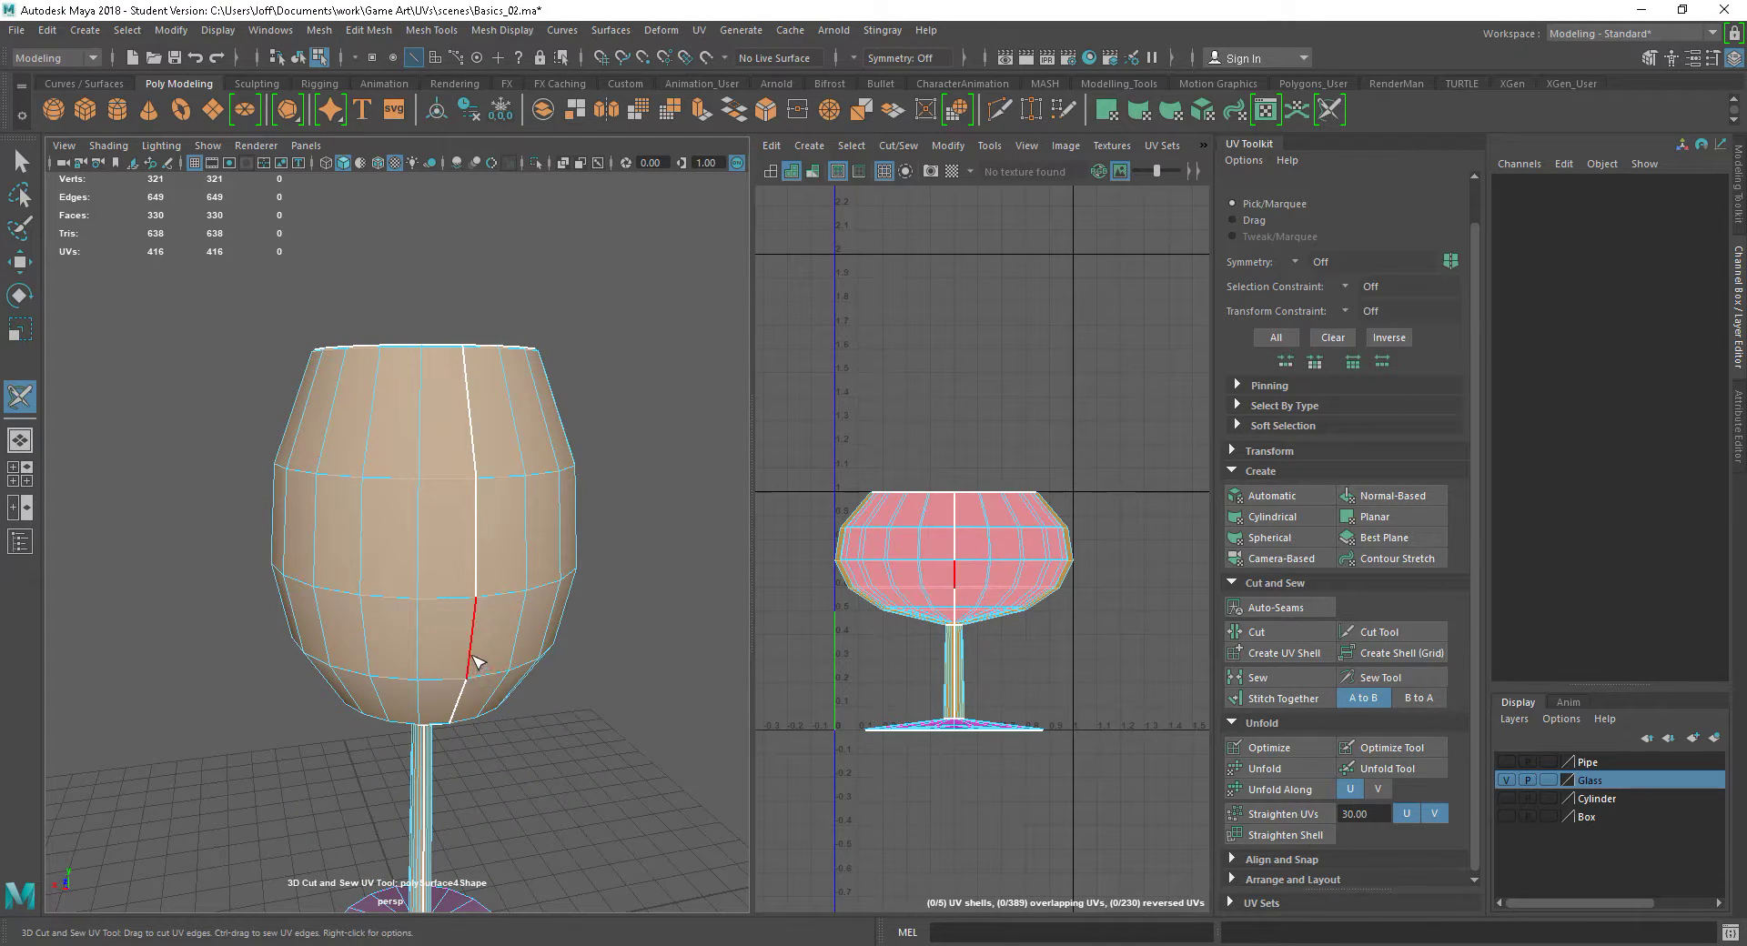
{"action": "left_click", "coordinate": [471, 627], "text": "ctrl"}
{"action": "left_click_drag", "start_coordinate": [477, 561], "coordinate": [477, 461], "text": "ctrl"}
{"action": "mouse_move", "coordinate": [582, 671]}
{"action": "left_mouse_down", "text": "alt"}
{"action": "mouse_move", "coordinate": [581, 589]}
{"action": "mouse_move", "coordinate": [576, 670]}
{"action": "mouse_move", "coordinate": [535, 621]}
{"action": "mouse_move", "coordinate": [565, 660]}
{"action": "left_mouse_up", "text": "alt"}
{"action": "key", "text": "ctrl+z"}
{"action": "right_click_drag", "start_coordinate": [565, 660], "coordinate": [580, 739], "text": "alt"}
{"action": "left_click_drag", "start_coordinate": [579, 738], "coordinate": [632, 807], "text": "alt"}
{"action": "right_click_drag", "start_coordinate": [631, 807], "coordinate": [554, 752], "text": "alt"}
{"action": "mouse_move", "coordinate": [554, 752]}
{"action": "left_mouse_down", "text": "alt"}
{"action": "mouse_move", "coordinate": [565, 768]}
{"action": "mouse_move", "coordinate": [577, 729]}
{"action": "mouse_move", "coordinate": [604, 722]}
{"action": "mouse_move", "coordinate": [611, 647]}
{"action": "mouse_move", "coordinate": [554, 732]}
{"action": "mouse_move", "coordinate": [604, 783]}
{"action": "mouse_move", "coordinate": [723, 752]}
{"action": "mouse_move", "coordinate": [577, 800]}
{"action": "mouse_move", "coordinate": [591, 774]}
{"action": "mouse_move", "coordinate": [420, 682]}
{"action": "mouse_move", "coordinate": [463, 657]}
{"action": "mouse_move", "coordinate": [565, 655]}
{"action": "mouse_move", "coordinate": [547, 784]}
{"action": "mouse_move", "coordinate": [592, 802]}
{"action": "mouse_move", "coordinate": [550, 744]}
{"action": "left_mouse_up", "text": "alt"}
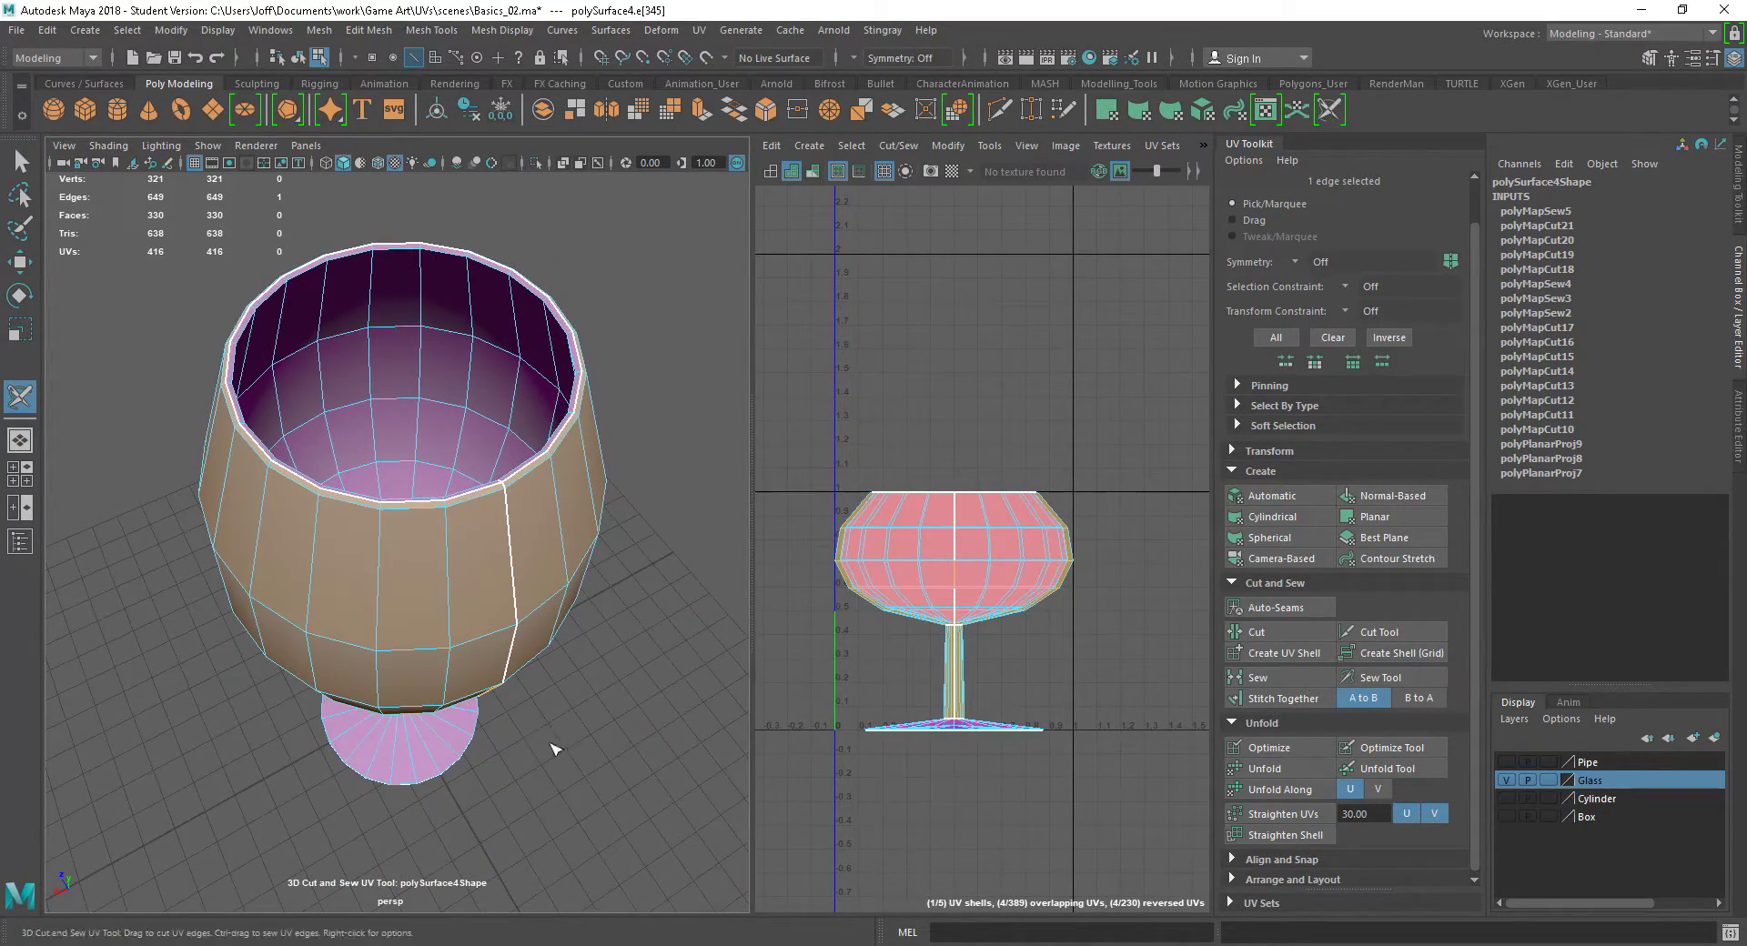
Display the checker map on the glass and activate the Move tool for the UVs
{"action": "scroll", "coordinate": [1055, 737], "scroll_direction": "down", "scroll_amount": 1}
{"action": "right_click", "coordinate": [984, 694]}
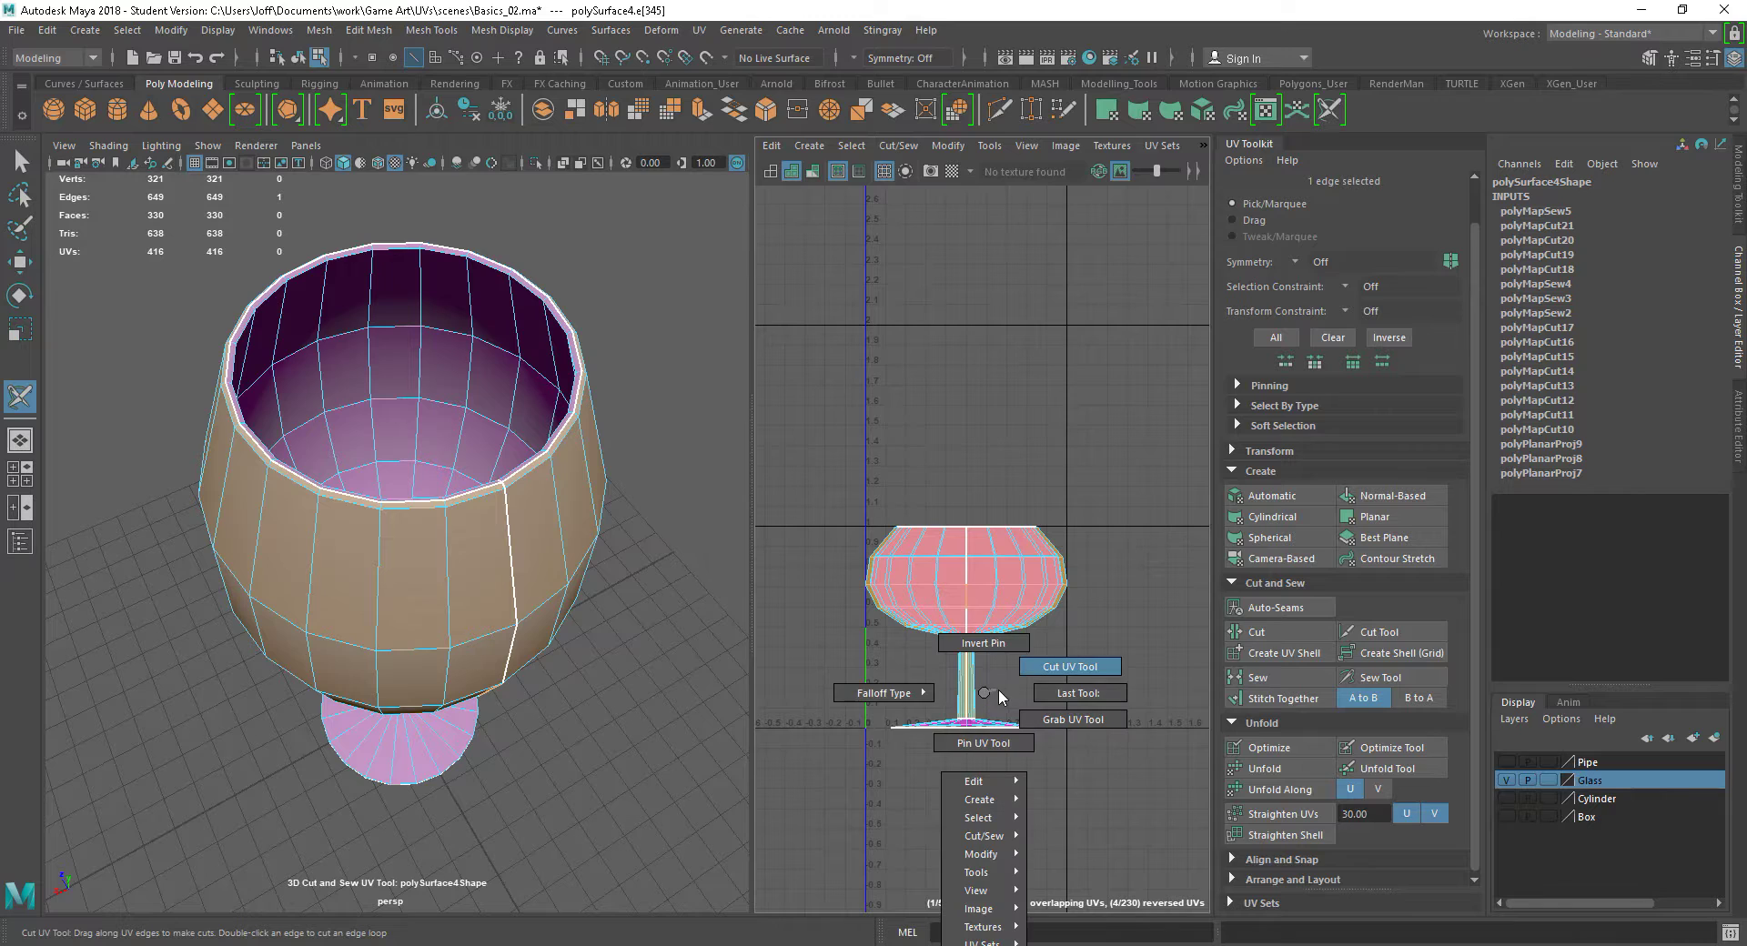
{"action": "right_click_drag", "start_coordinate": [1001, 689], "coordinate": [993, 688]}
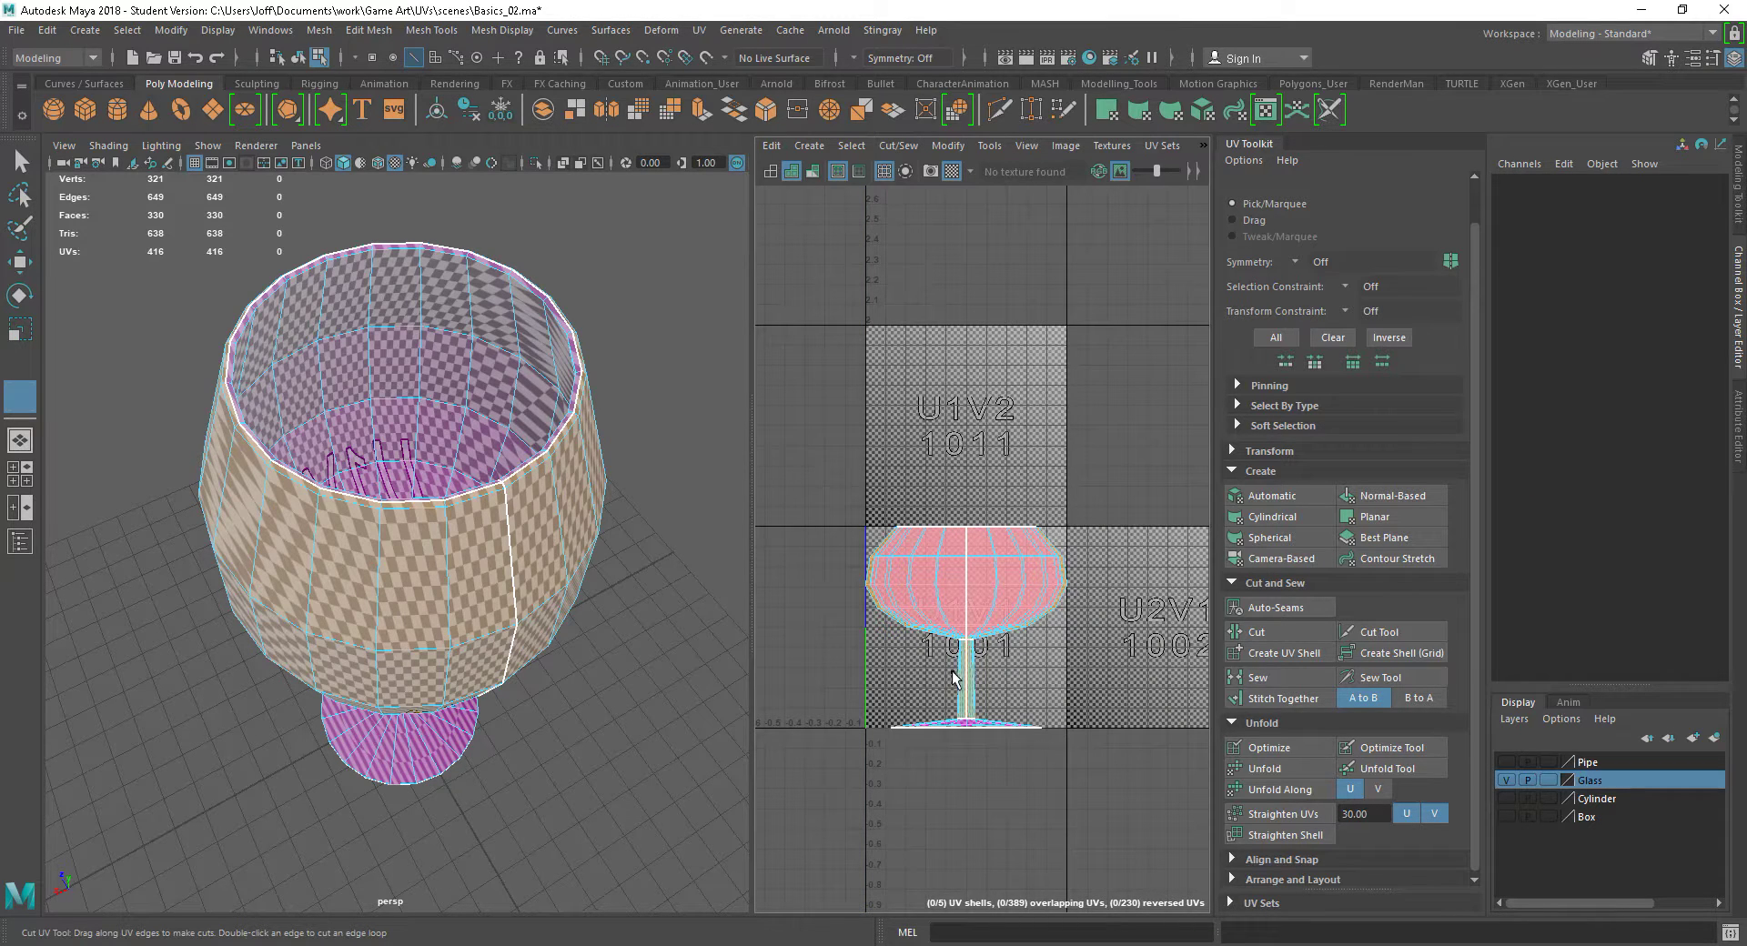
{"action": "key", "text": "w"}
{"action": "scroll", "coordinate": [980, 585], "scroll_direction": "up", "scroll_amount": 1}
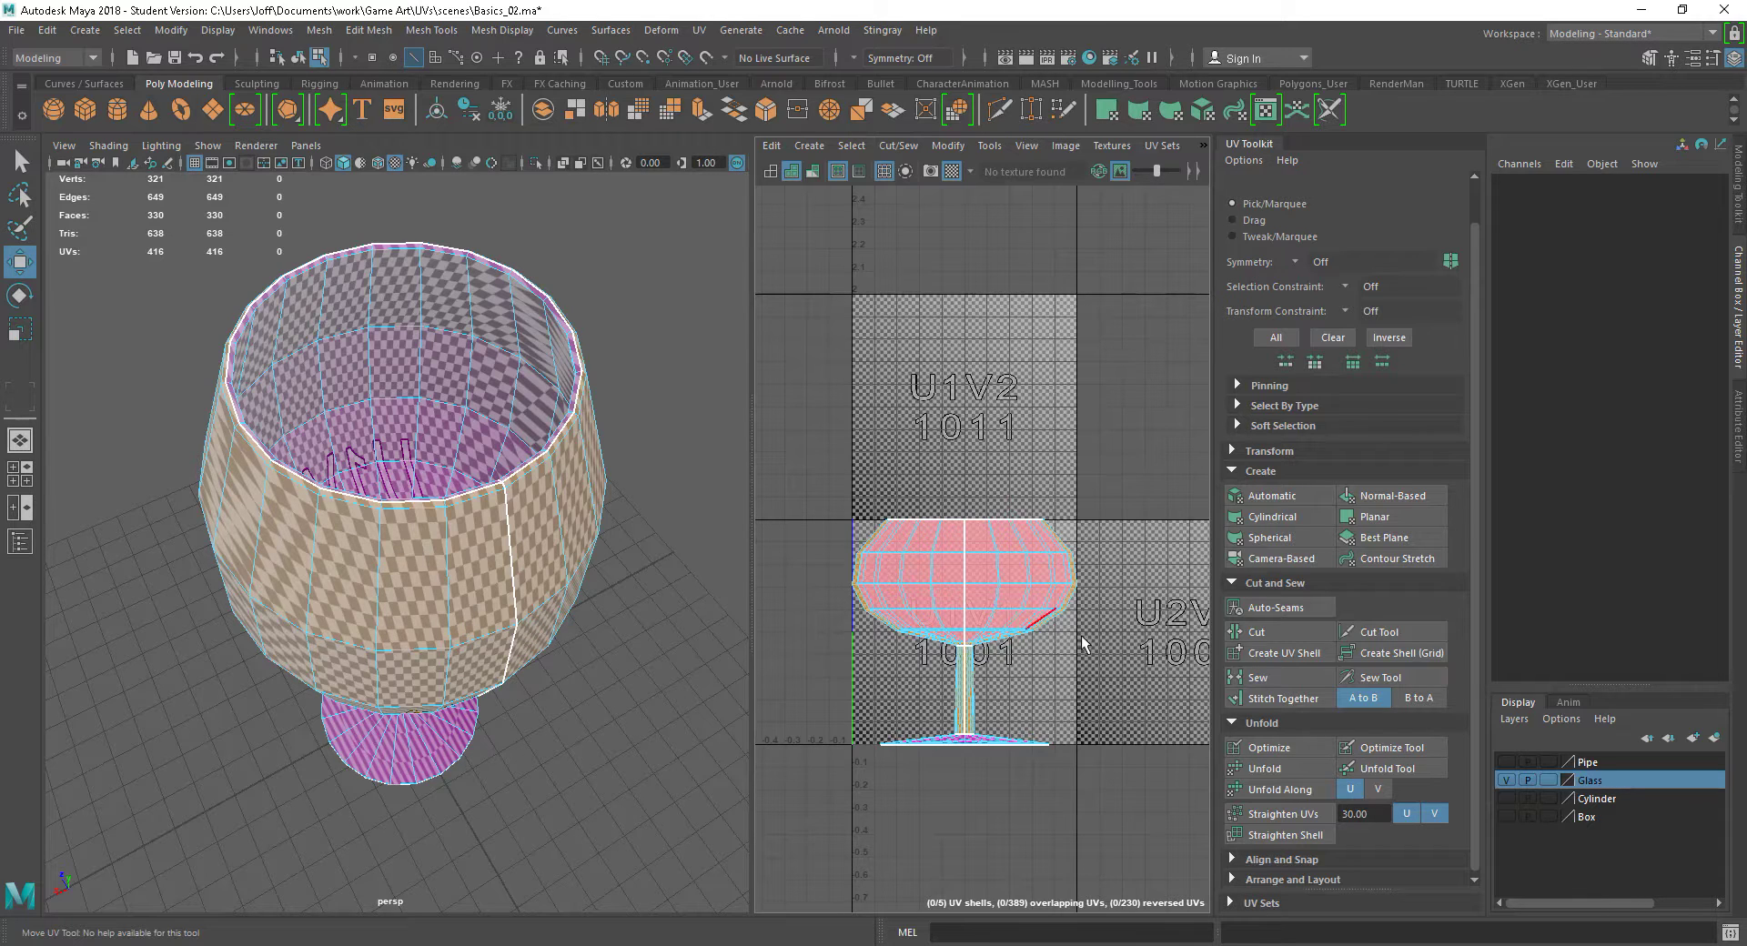
Select all UVs of the glass and unfold them
{"action": "right_click_drag", "start_coordinate": [1019, 628], "coordinate": [939, 598]}
{"action": "left_click_drag", "start_coordinate": [812, 450], "coordinate": [1109, 800]}
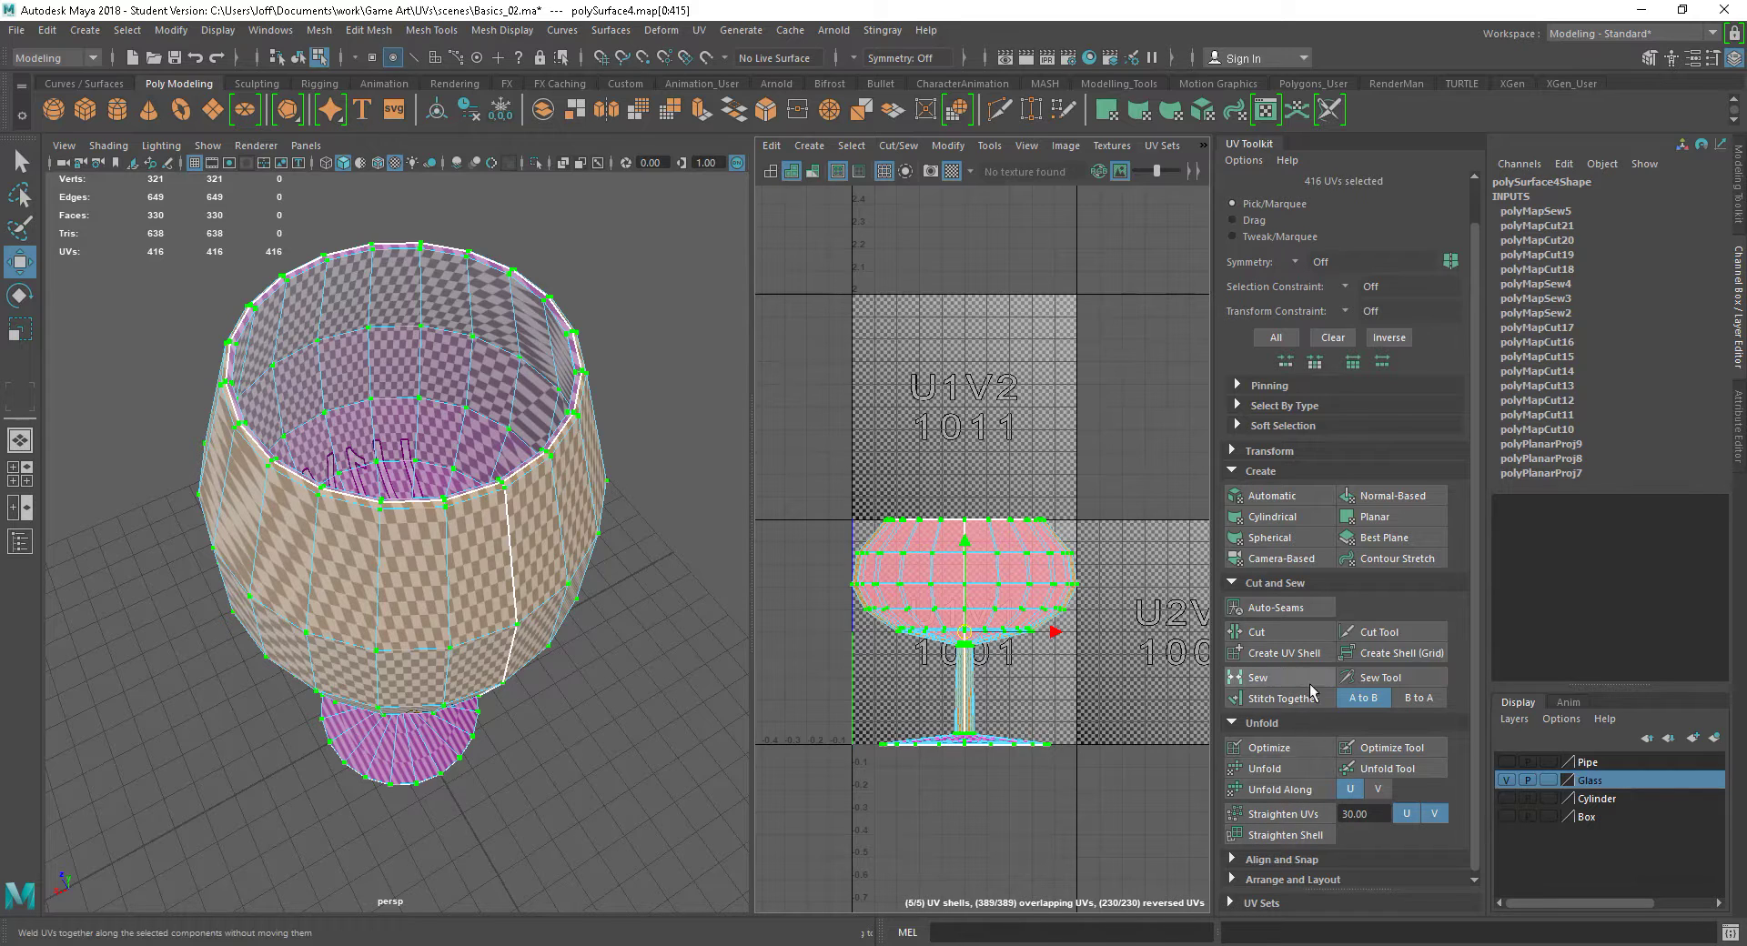
{"action": "left_click", "coordinate": [1275, 768]}
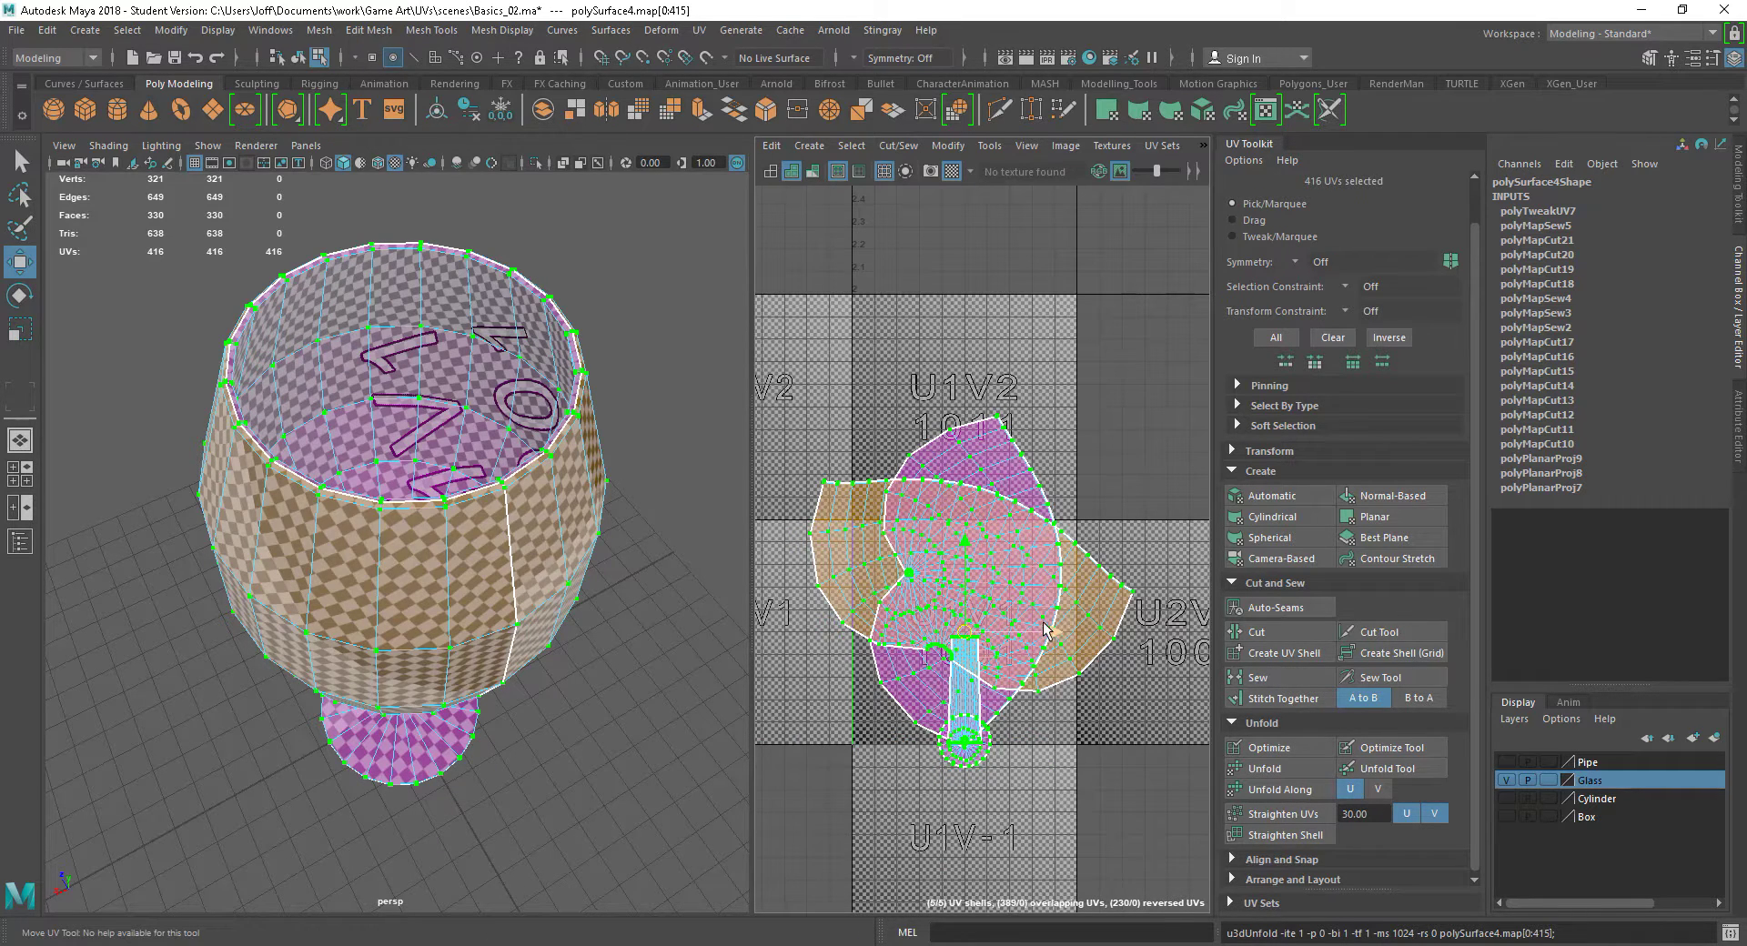
Separate the two overlapping bowl shells, moving the interior one up and to the right and the exterior one up and to the left
{"action": "left_click", "coordinate": [946, 590]}
{"action": "left_click_drag", "start_coordinate": [966, 589], "coordinate": [1039, 336]}
{"action": "left_click", "coordinate": [971, 590]}
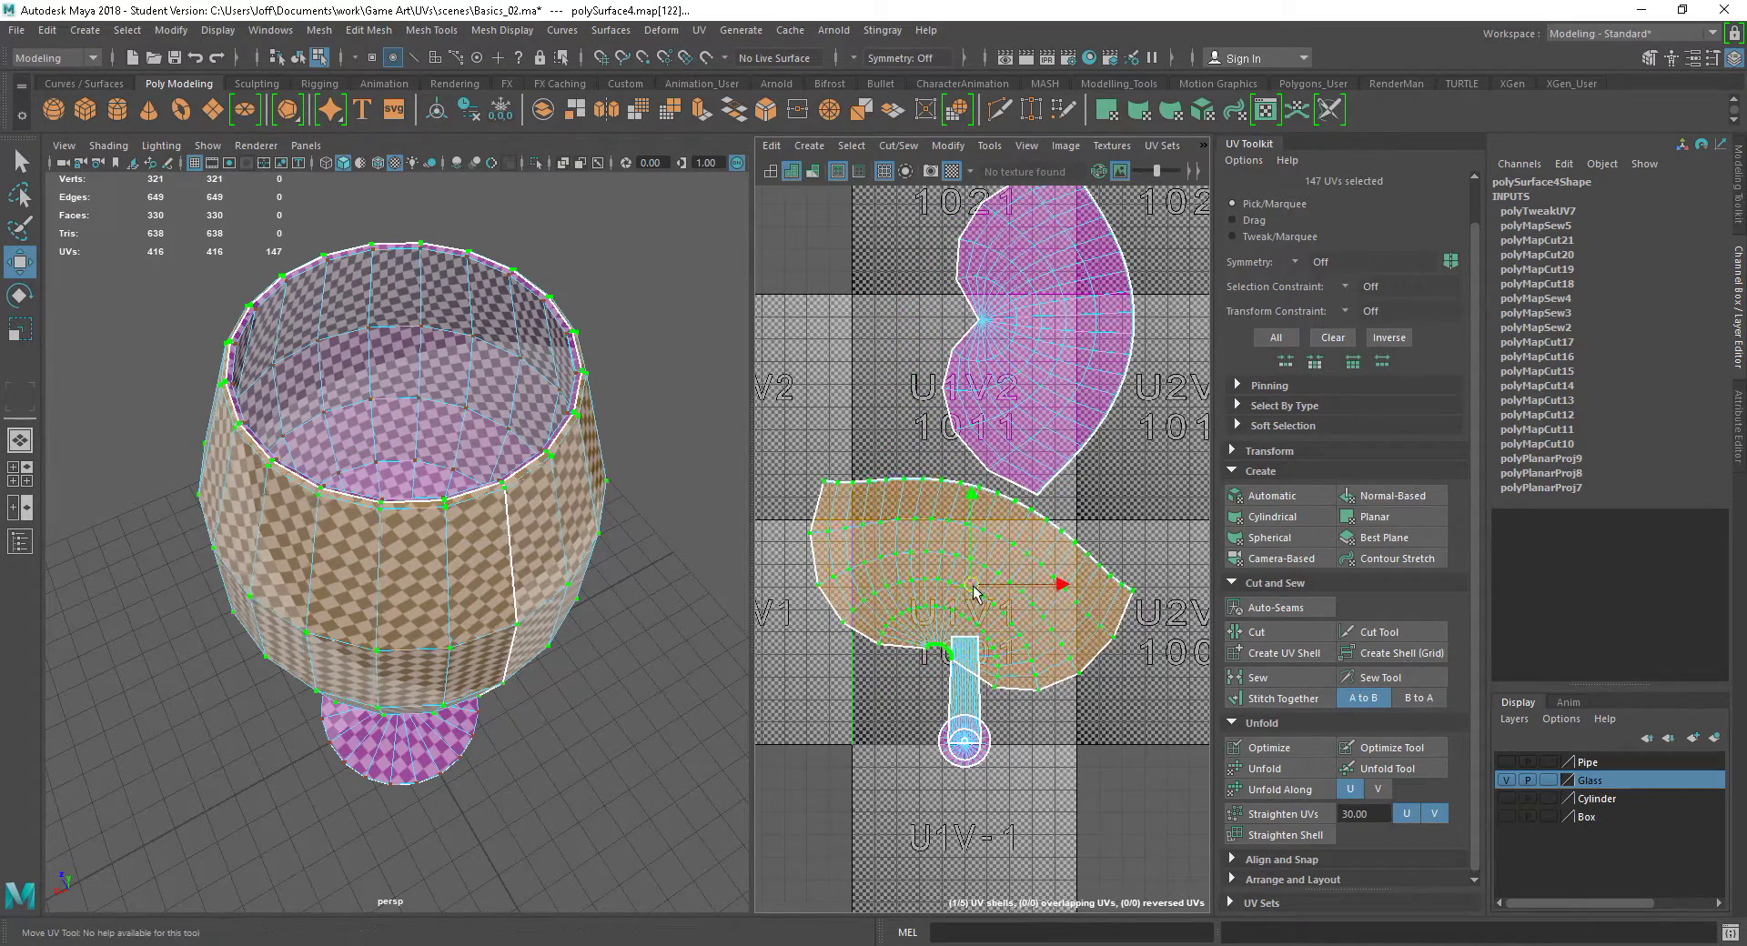
{"action": "left_click_drag", "start_coordinate": [972, 586], "coordinate": [877, 522]}
Move the stem shell to the right and the foot's underside shell to the left, clear of the foot's upper shell
{"action": "right_click_drag", "start_coordinate": [1005, 652], "coordinate": [969, 681], "text": "alt"}
{"action": "middle_click_drag", "start_coordinate": [969, 681], "coordinate": [990, 672], "text": "alt"}
{"action": "left_click", "coordinate": [992, 679]}
{"action": "left_click_drag", "start_coordinate": [994, 677], "coordinate": [1083, 649]}
{"action": "left_click", "coordinate": [999, 719]}
{"action": "left_click_drag", "start_coordinate": [994, 730], "coordinate": [919, 724]}
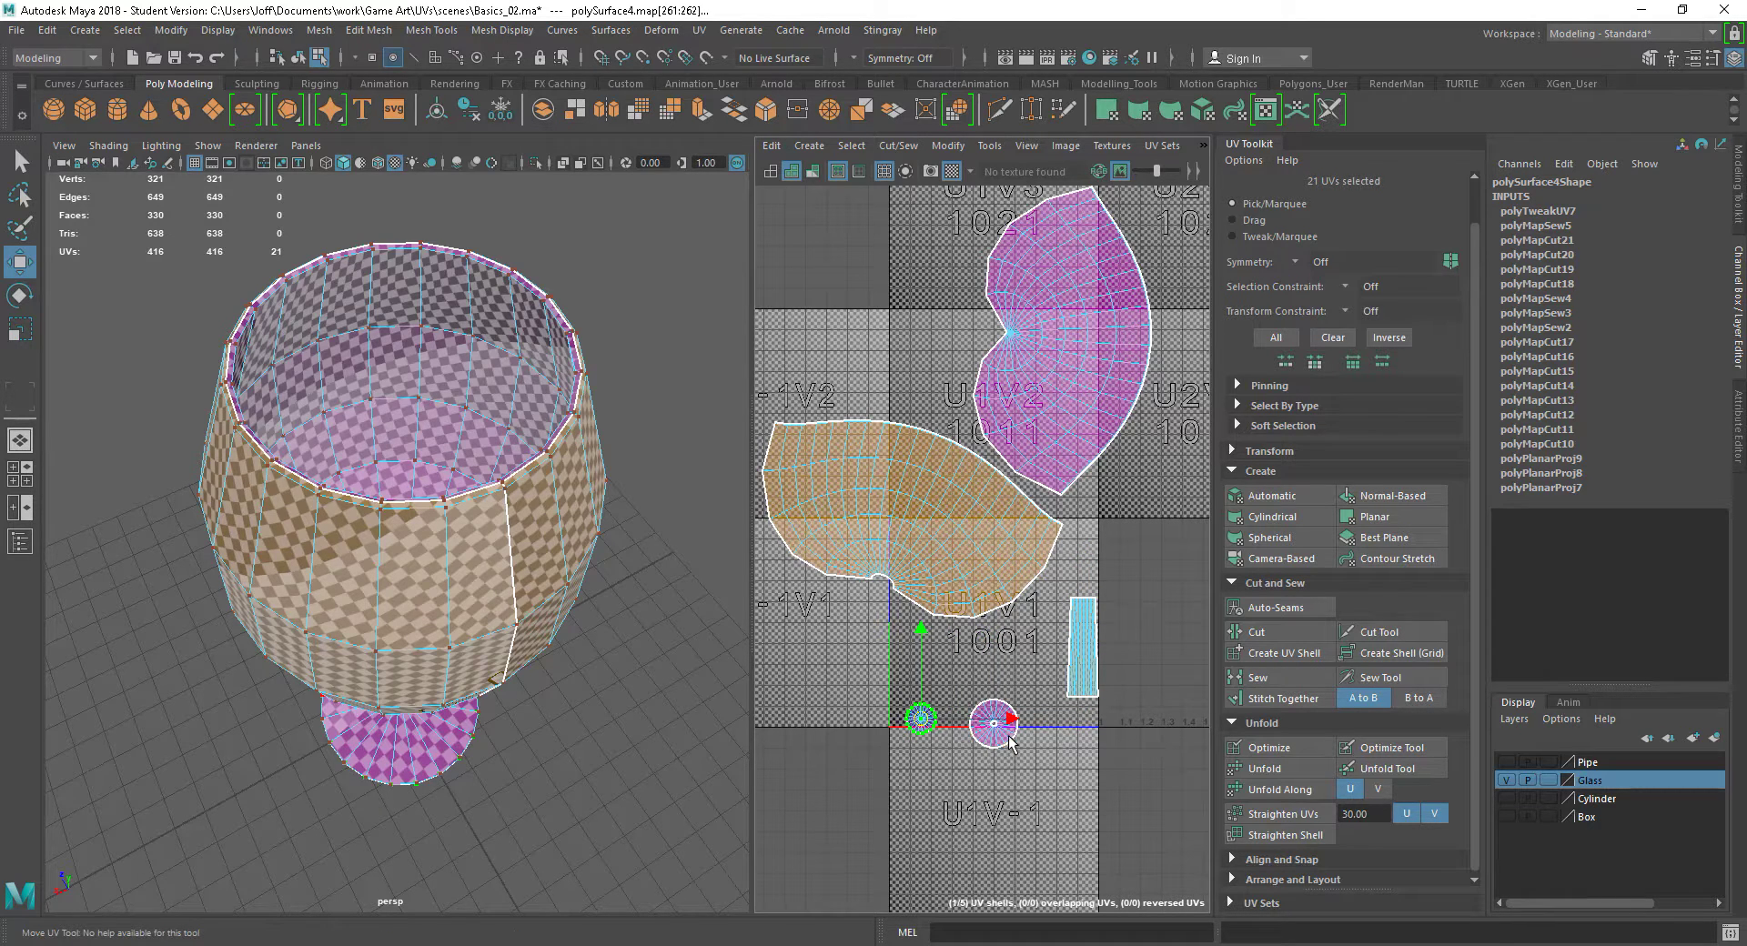
{"action": "left_click", "coordinate": [997, 722]}
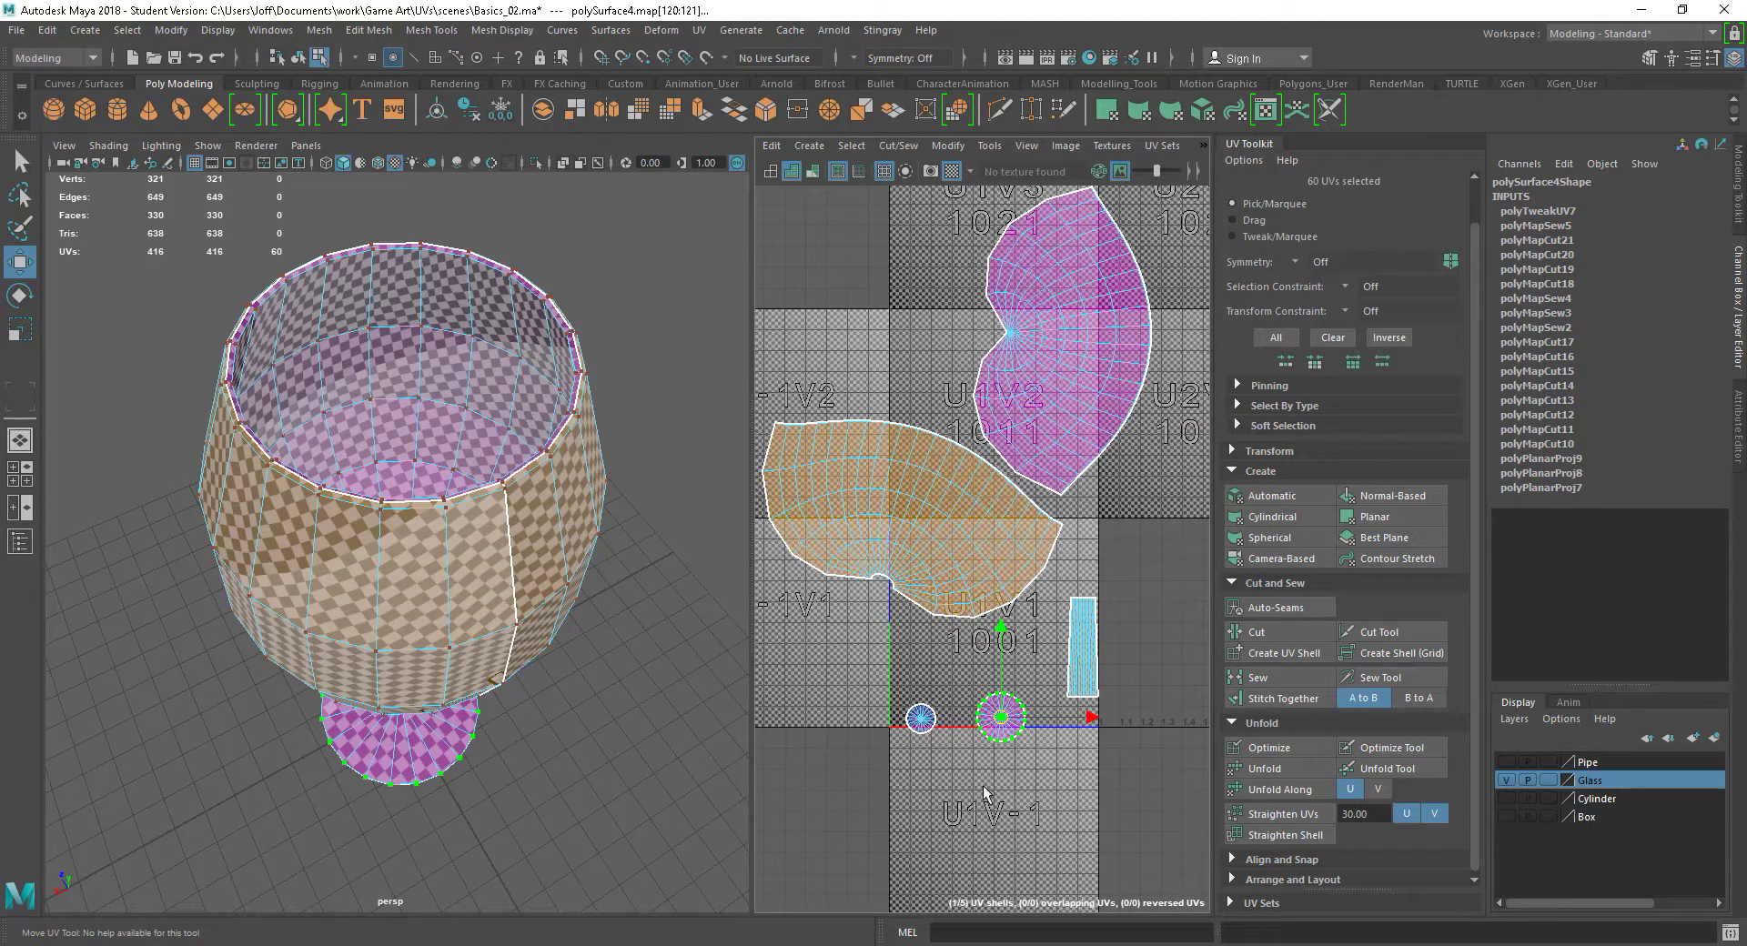
Examine the checker pattern on the bowl, stem and foot, and bring up the available UV commands
{"action": "right_click_drag", "start_coordinate": [1148, 705], "coordinate": [1088, 698], "text": "alt"}
{"action": "left_click_drag", "start_coordinate": [539, 654], "coordinate": [527, 600], "text": "alt"}
{"action": "right_click_drag", "start_coordinate": [617, 737], "coordinate": [534, 694], "text": "alt"}
{"action": "middle_click_drag", "start_coordinate": [534, 694], "coordinate": [564, 664], "text": "alt"}
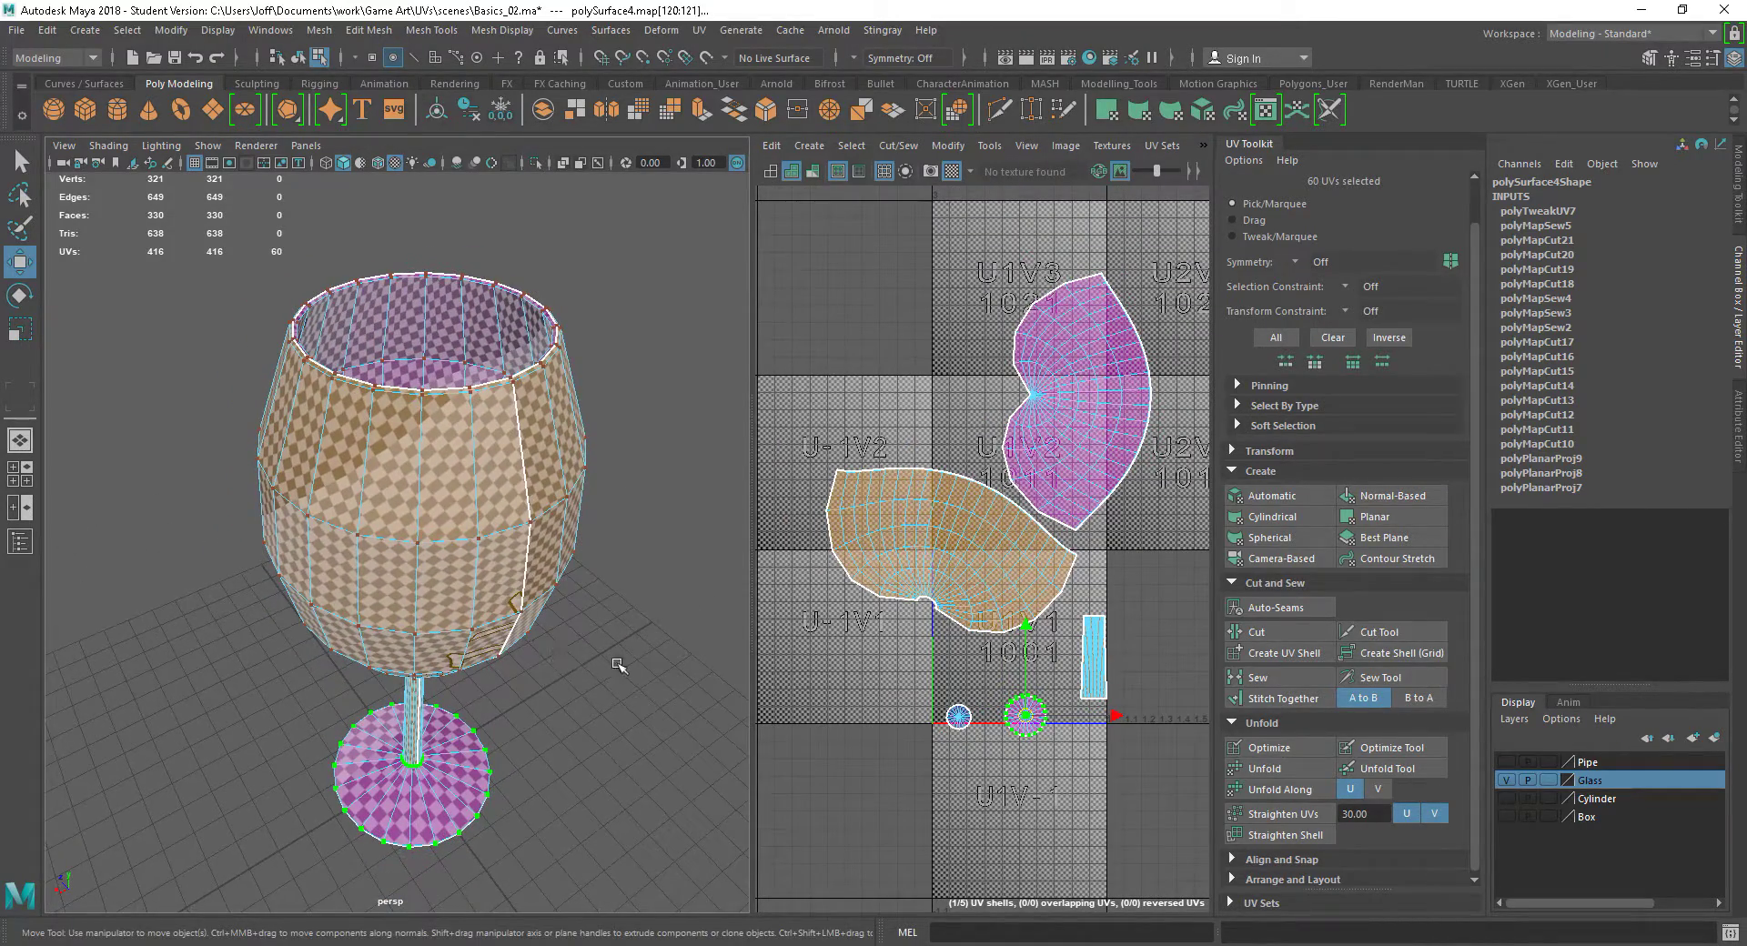
{"action": "left_click", "coordinate": [699, 30]}
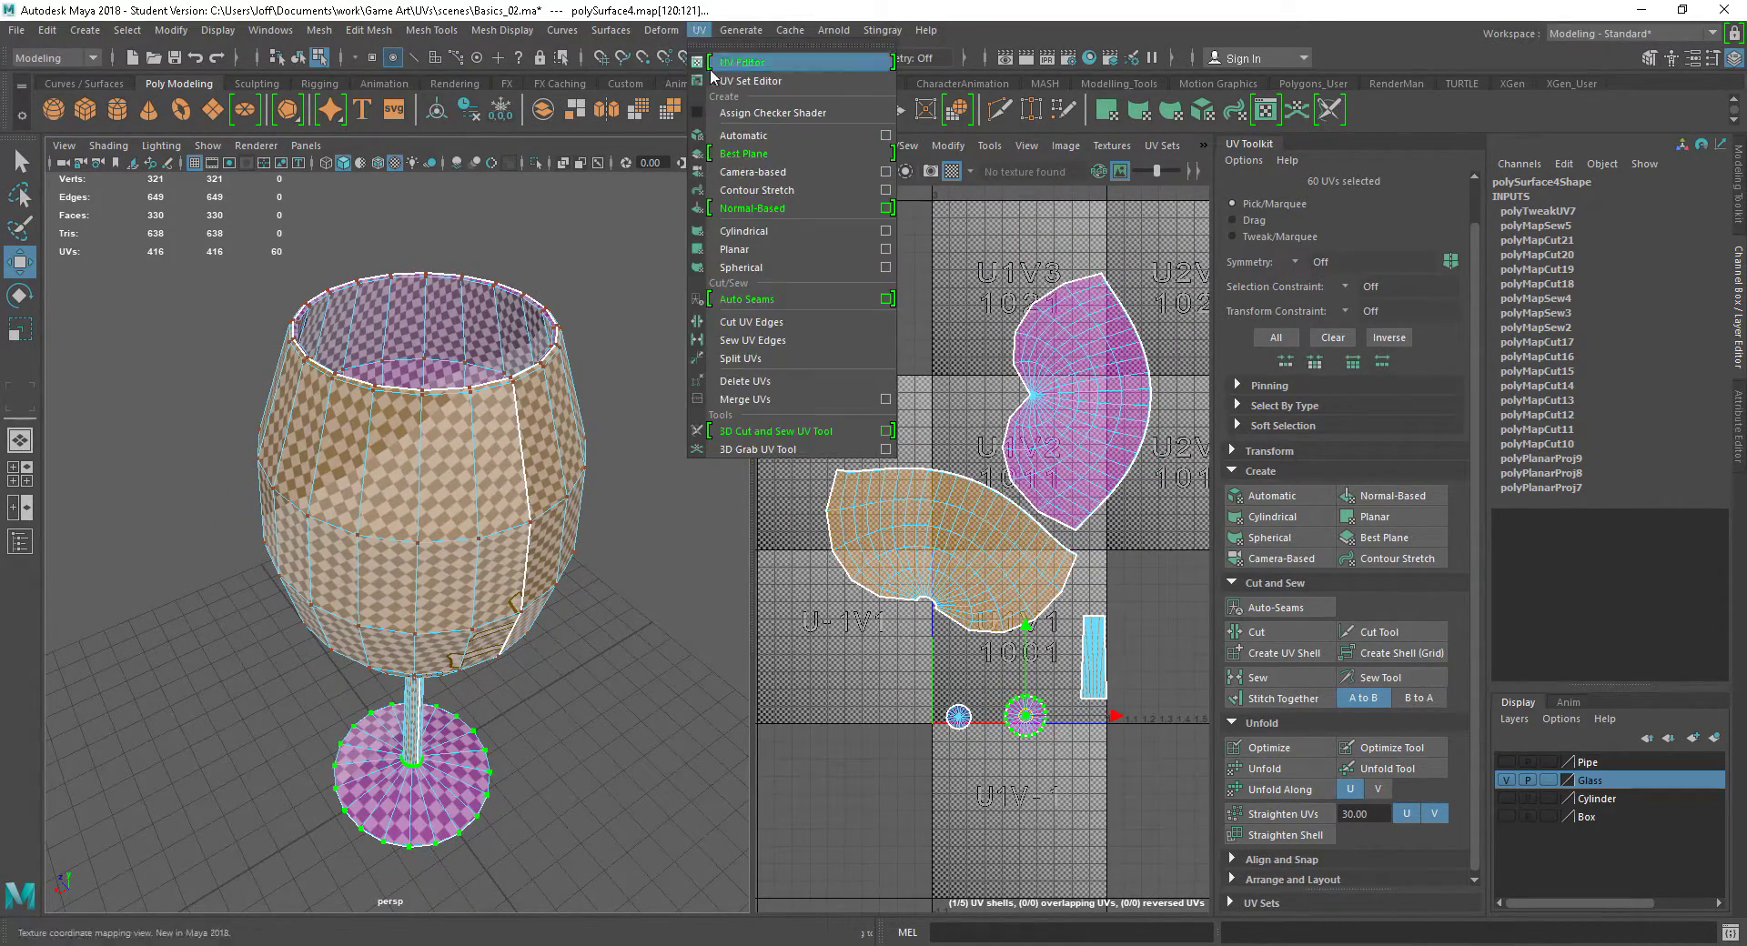